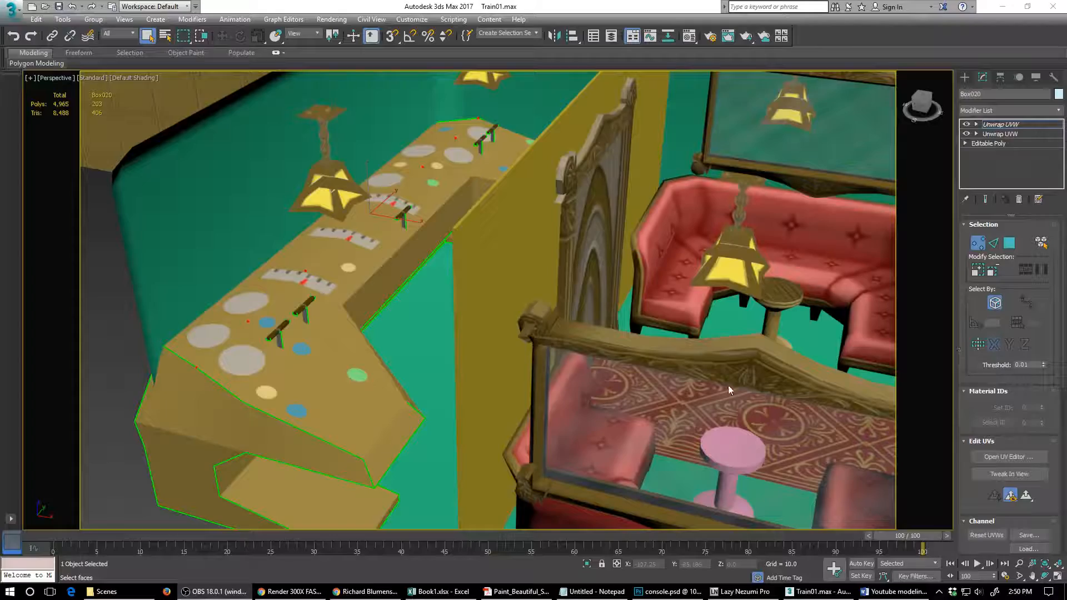
# - Leave UV sub-object editing on the bar counter and select the green chamfer-box shell of the train carriage
pyautogui.moveTo(705, 410)
pyautogui.keyDown('alt'); pyautogui.mouseDown(button='middle')
pyautogui.moveTo(716, 411)
pyautogui.moveTo(710, 418)
pyautogui.mouseUp(button='middle'); pyautogui.keyUp('alt')
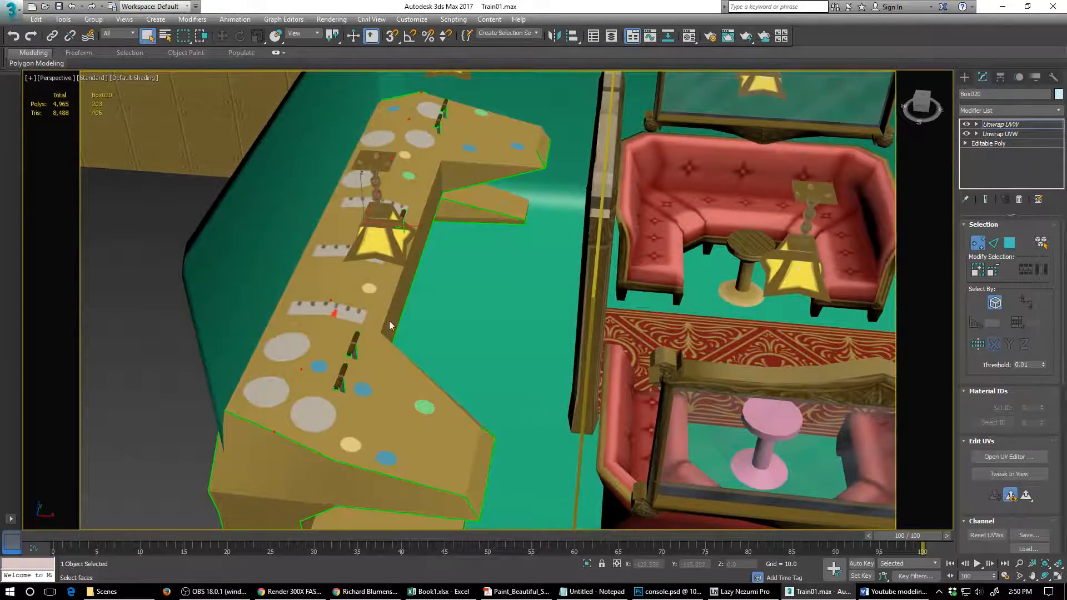
pyautogui.keyDown('alt'); pyautogui.moveTo(508, 459); pyautogui.dragTo(344, 428, button='middle'); pyautogui.keyUp('alt')
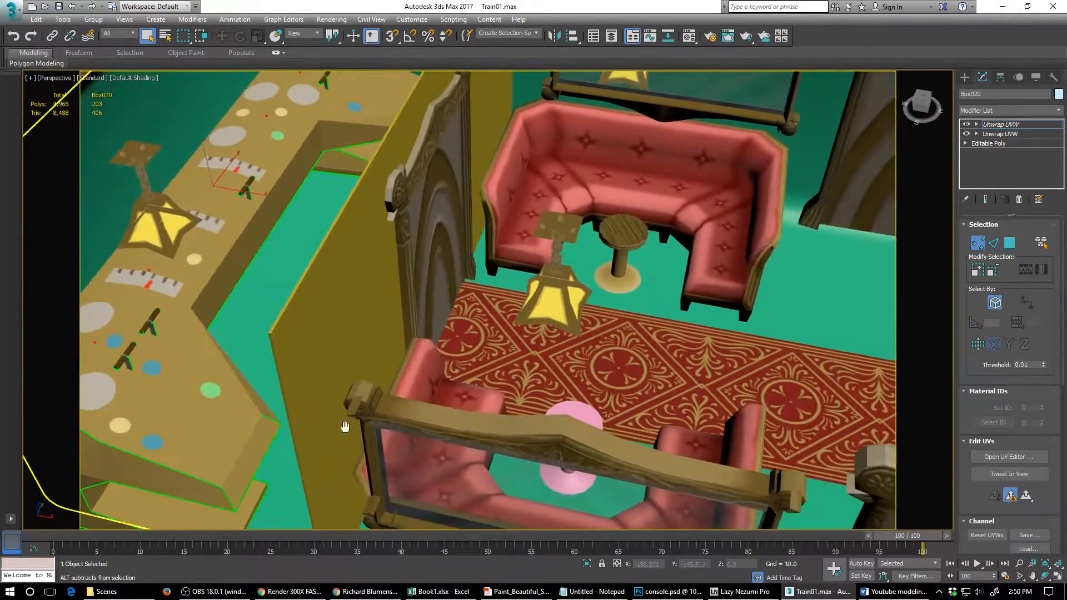
pyautogui.scroll(-5, 345, 428)
pyautogui.click(999, 125)
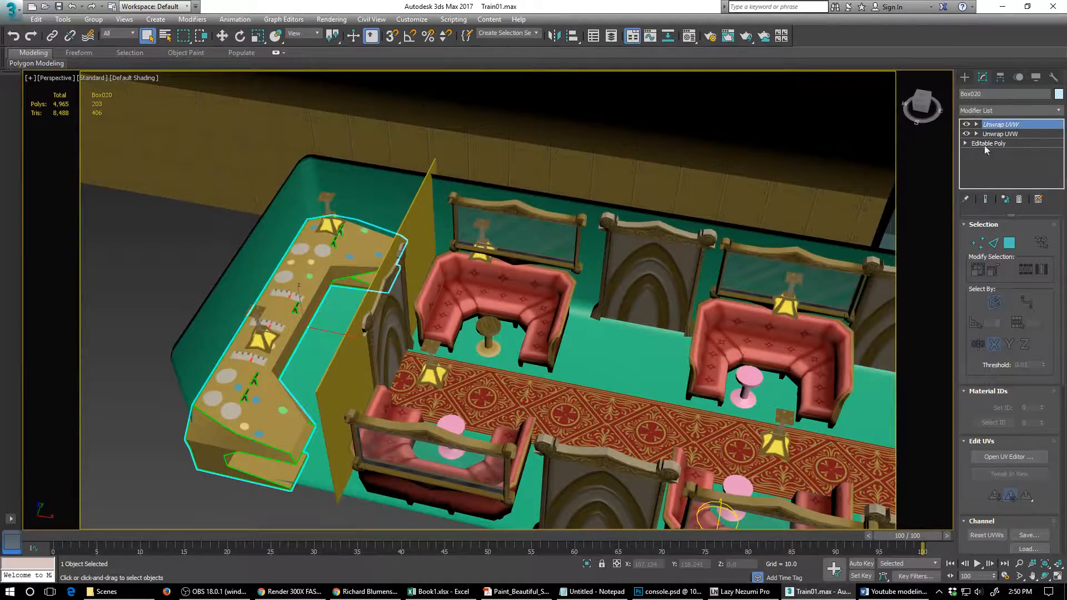
pyautogui.keyDown('alt'); pyautogui.moveTo(716, 310); pyautogui.dragTo(486, 417, button='middle'); pyautogui.keyUp('alt')
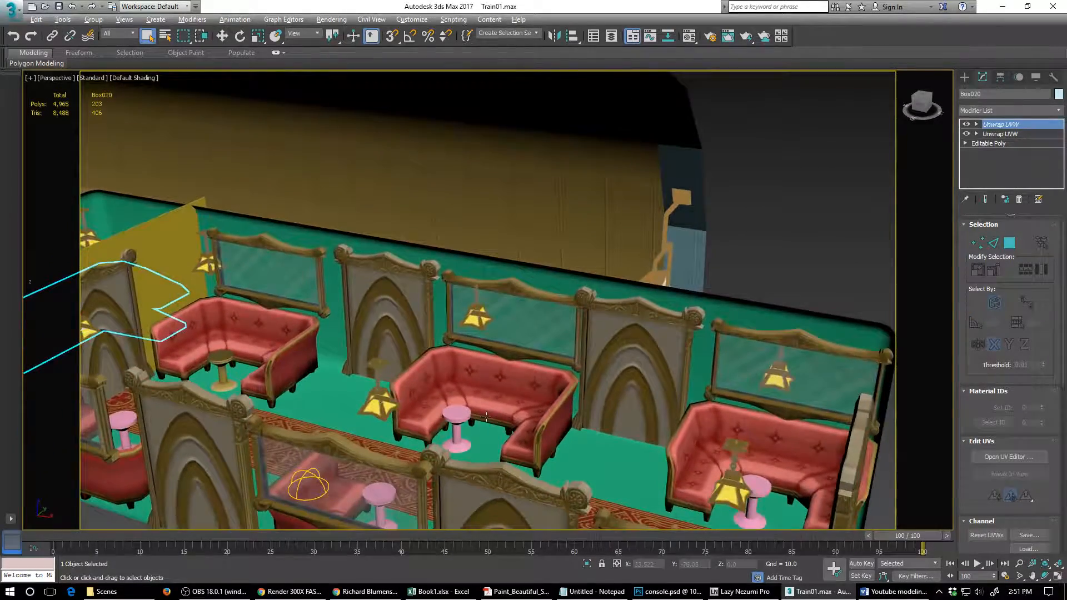
pyautogui.click(639, 291)
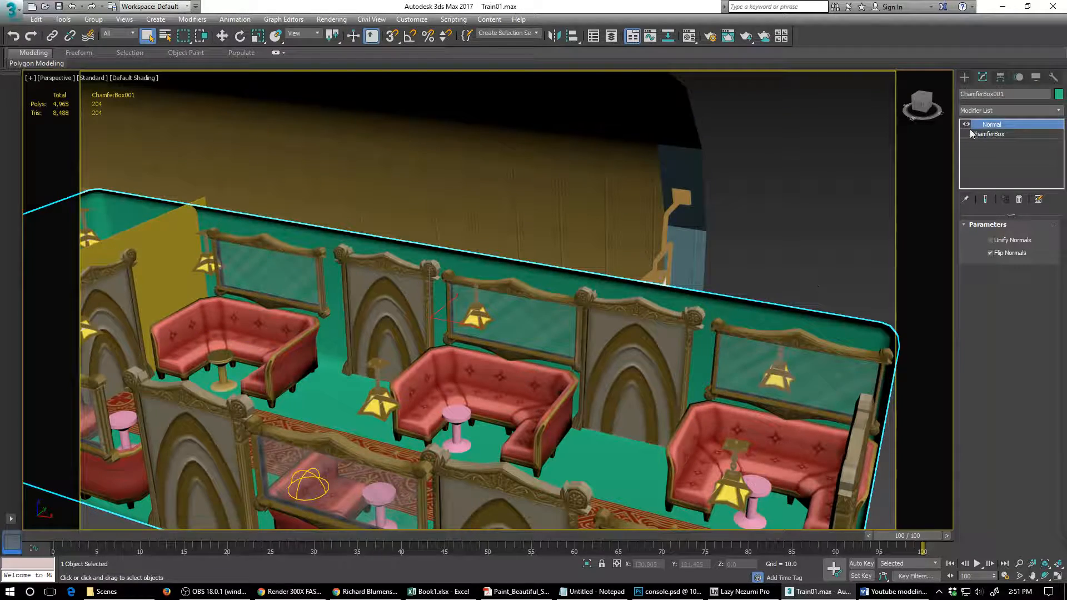
# - Try removing the Normal modifier from the carriage shell, and undo the removal
pyautogui.keyDown('alt'); pyautogui.moveTo(611, 389); pyautogui.dragTo(706, 303, button='middle'); pyautogui.keyUp('alt')
pyautogui.scroll(-8, 733, 258)
pyautogui.scroll(5, 699, 300)
pyautogui.moveTo(705, 302); pyautogui.dragTo(620, 329, button='middle')
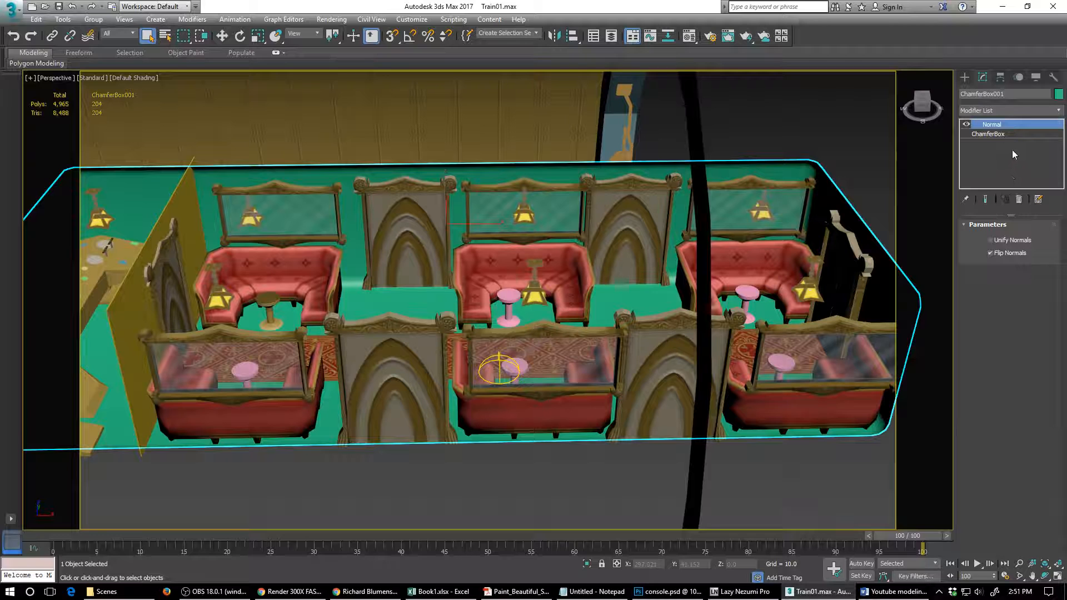
pyautogui.click(1020, 200)
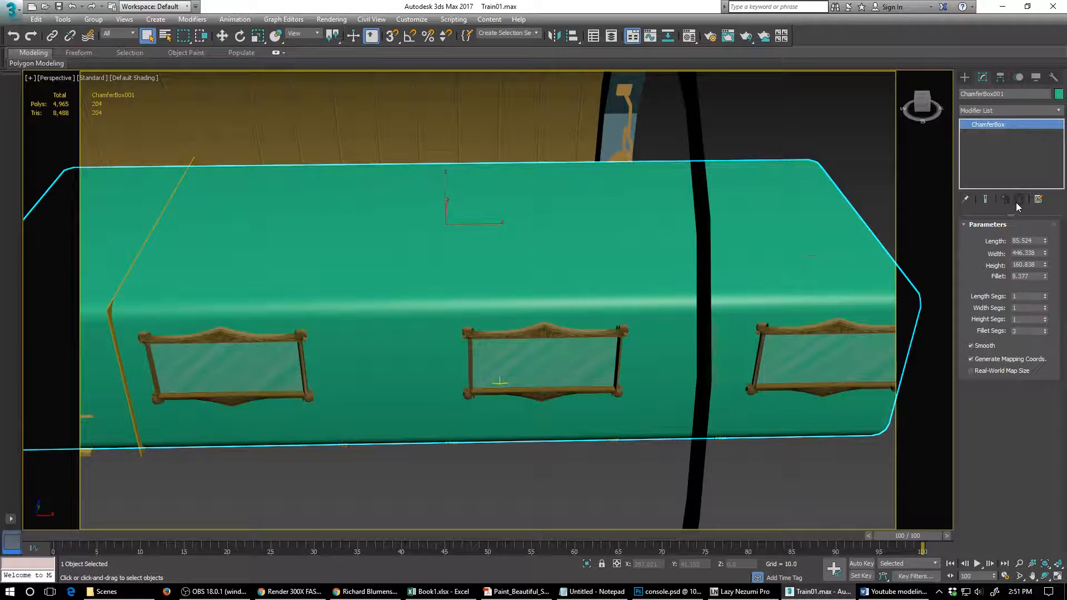
pyautogui.hotkey('ctrl', 'z')
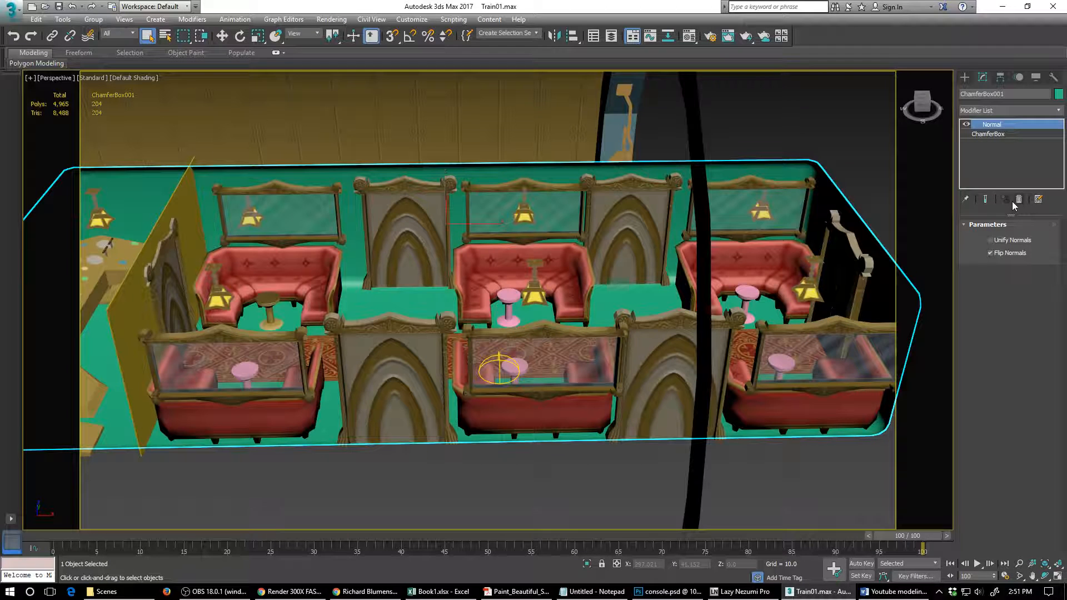
# - With the Normal modifier disabled and edged faces shown, set the chamfer box to 7 length segments and 21 width segments
pyautogui.click(966, 125)
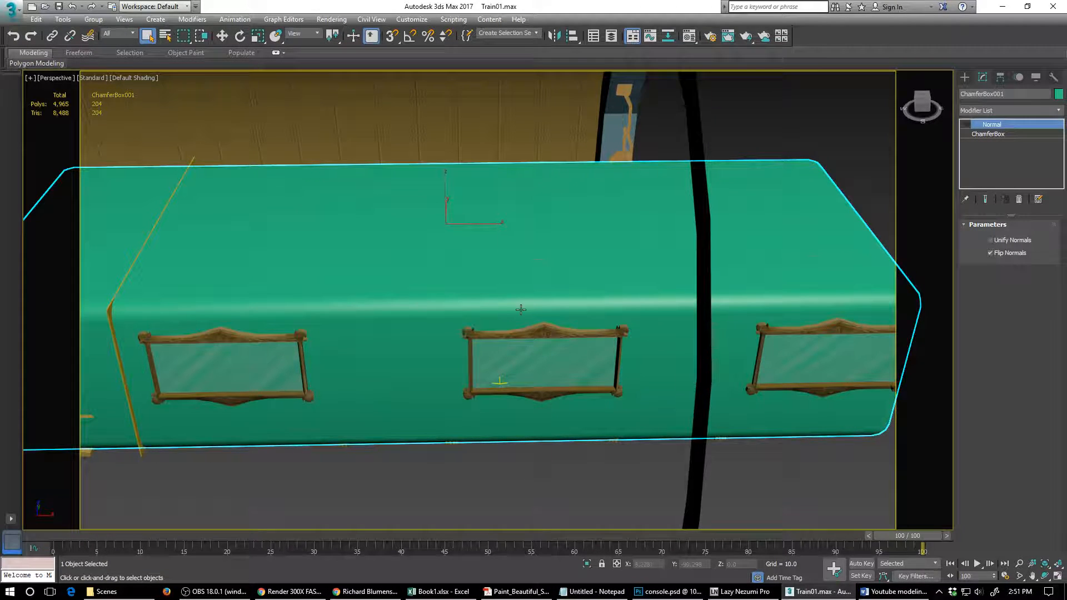
pyautogui.moveTo(486, 367)
pyautogui.keyDown('alt'); pyautogui.mouseDown(button='middle')
pyautogui.moveTo(439, 353)
pyautogui.moveTo(474, 356)
pyautogui.mouseUp(button='middle'); pyautogui.keyUp('alt')
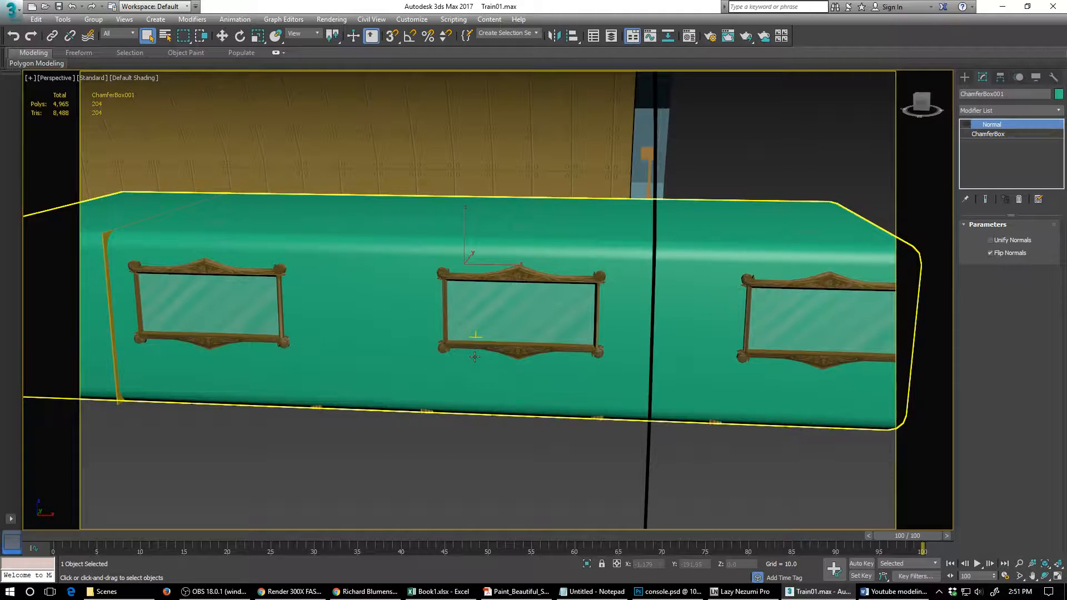
pyautogui.click(989, 134)
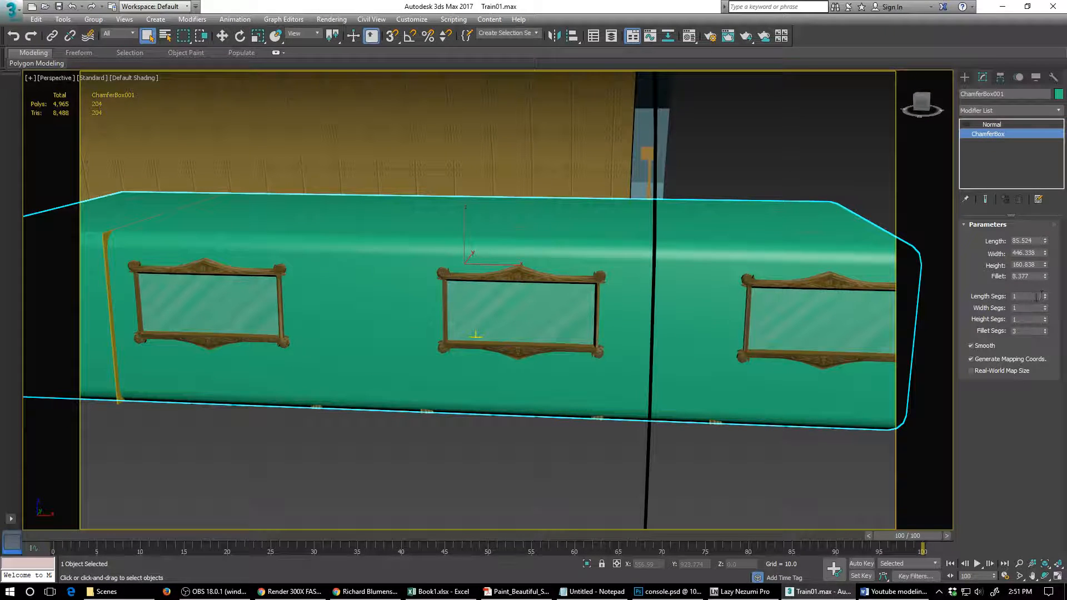
pyautogui.moveTo(1046, 297)
pyautogui.mouseDown()
pyautogui.moveTo(1047, 309)
pyautogui.moveTo(1045, 295)
pyautogui.mouseUp()
pyautogui.press('F4')
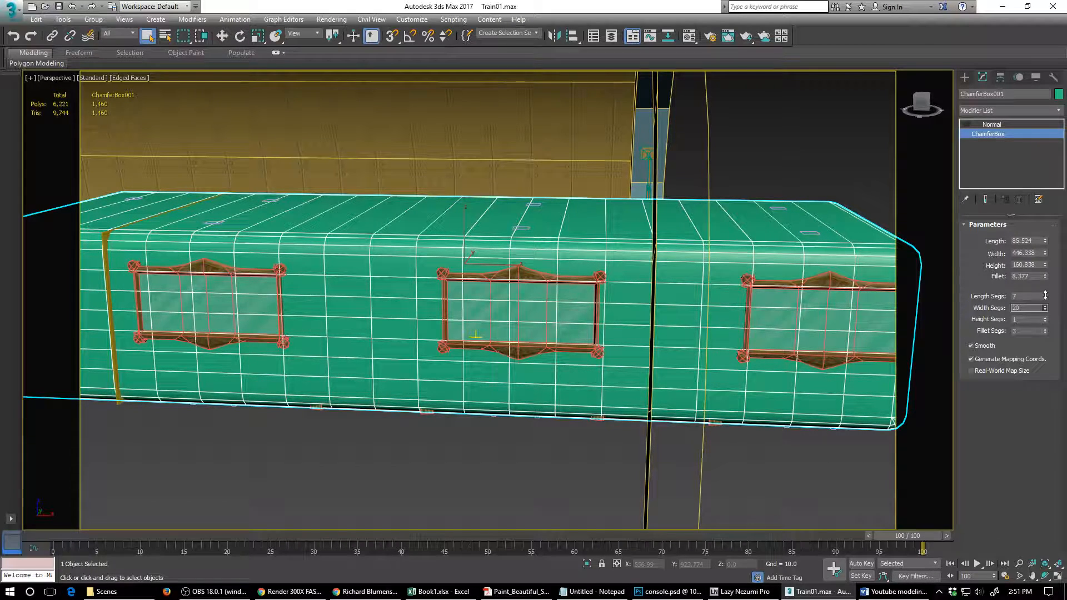
pyautogui.moveTo(1045, 295); pyautogui.dragTo(1045, 294)
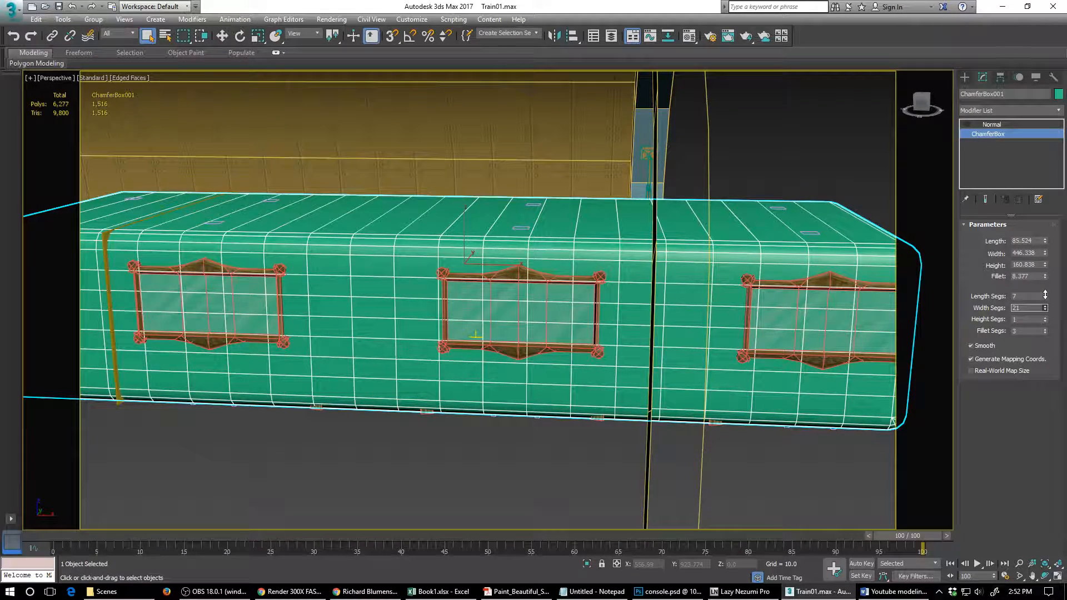
# - Set the chamfer box's height segments to 11 and re-enable its Normal modifier
pyautogui.keyDown('alt'); pyautogui.moveTo(786, 312); pyautogui.dragTo(700, 298, button='middle'); pyautogui.keyUp('alt')
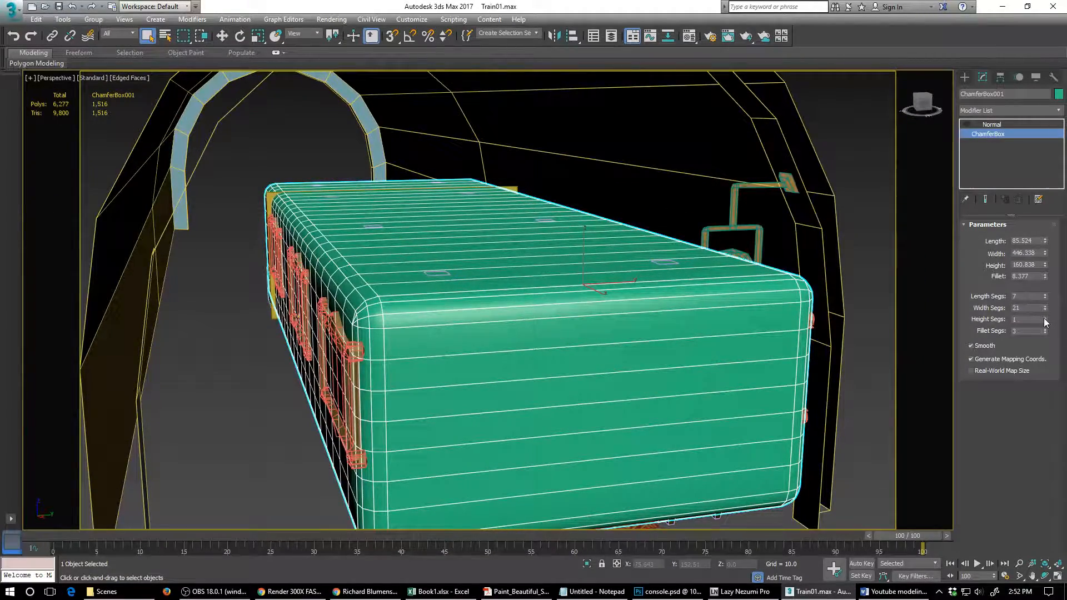
pyautogui.moveTo(1045, 321); pyautogui.dragTo(1045, 321)
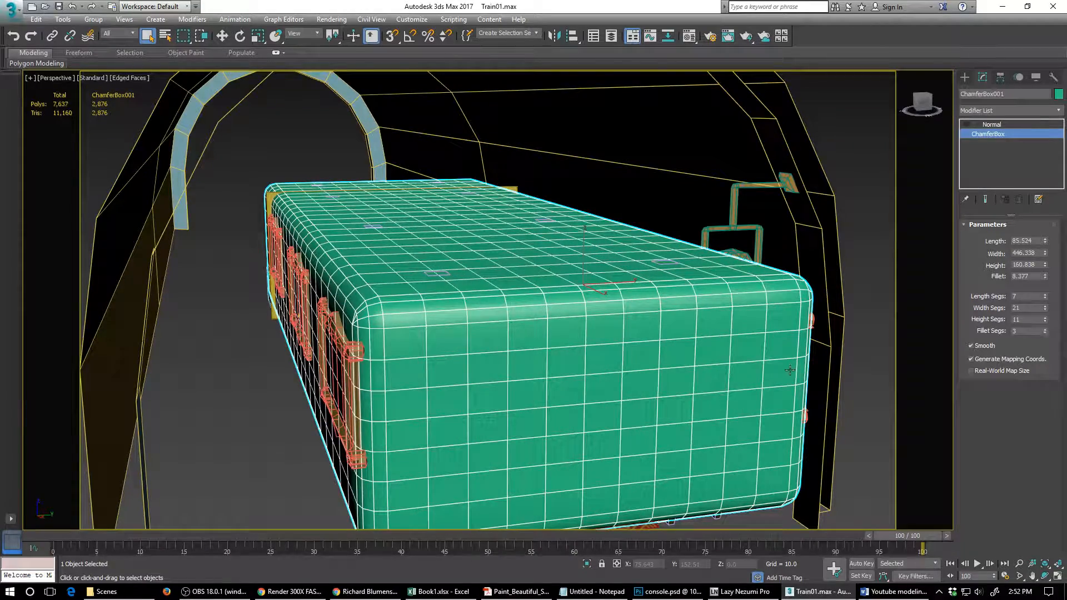
pyautogui.keyDown('alt'); pyautogui.moveTo(598, 377); pyautogui.dragTo(657, 401, button='middle'); pyautogui.keyUp('alt')
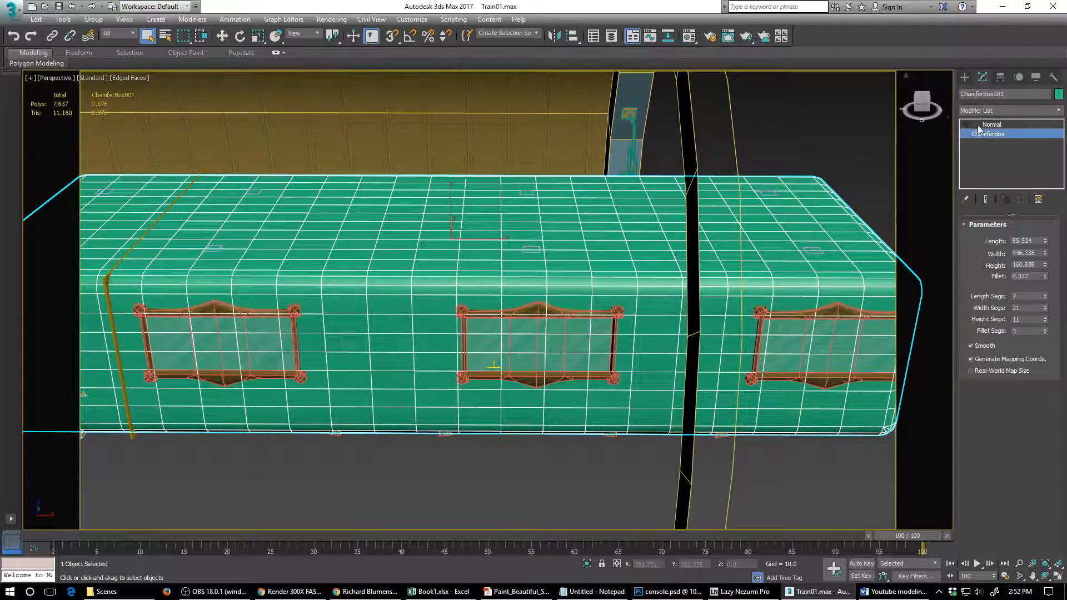
pyautogui.click(966, 125)
pyautogui.click(966, 125)
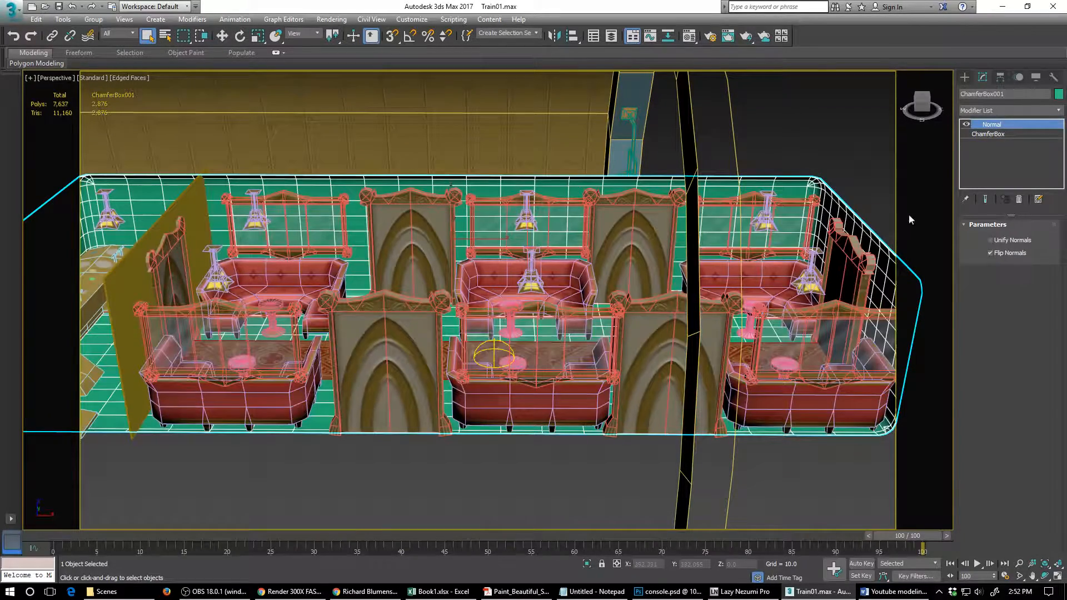
# - Add an Edit Poly modifier above the carriage shell's Normal modifier and enter edge selection
pyautogui.moveTo(588, 294)
pyautogui.keyDown('alt'); pyautogui.mouseDown(button='middle')
pyautogui.moveTo(587, 315)
pyautogui.moveTo(588, 292)
pyautogui.mouseUp(button='middle'); pyautogui.keyUp('alt')
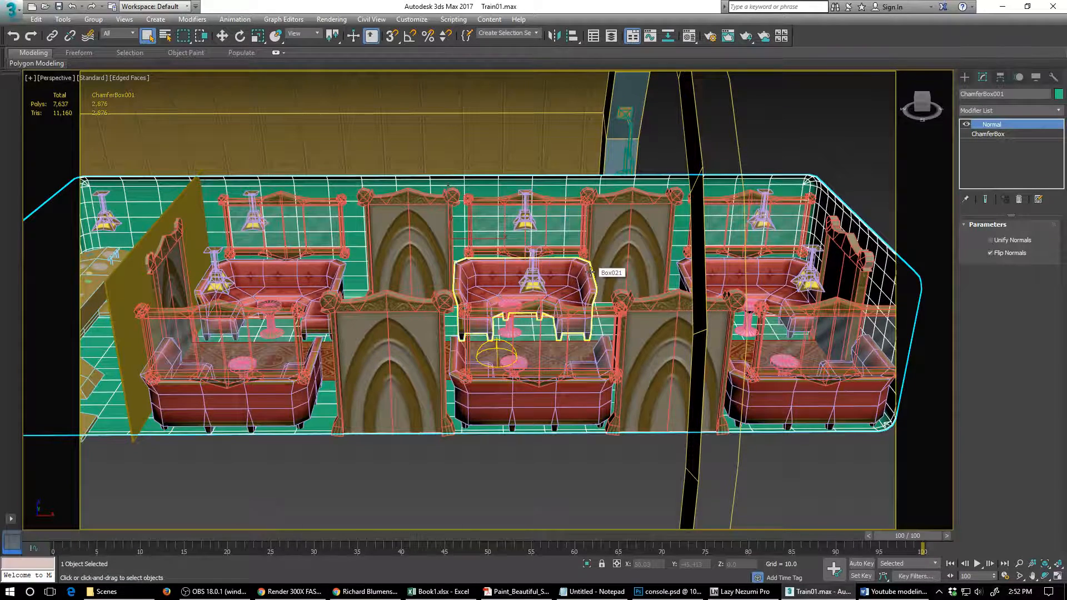
pyautogui.click(1060, 111)
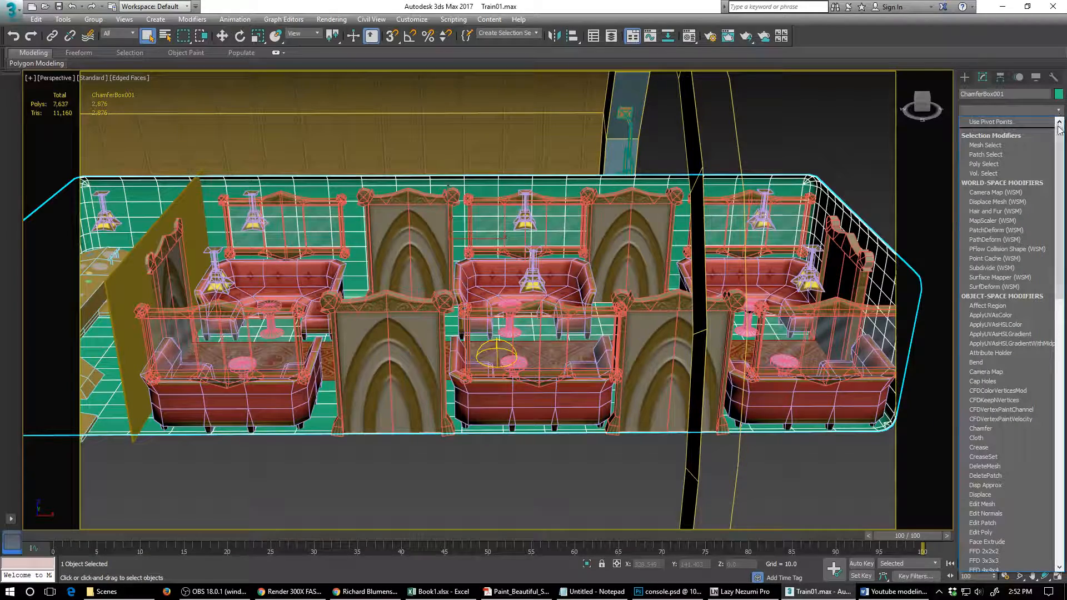
pyautogui.scroll(-2, 978, 478)
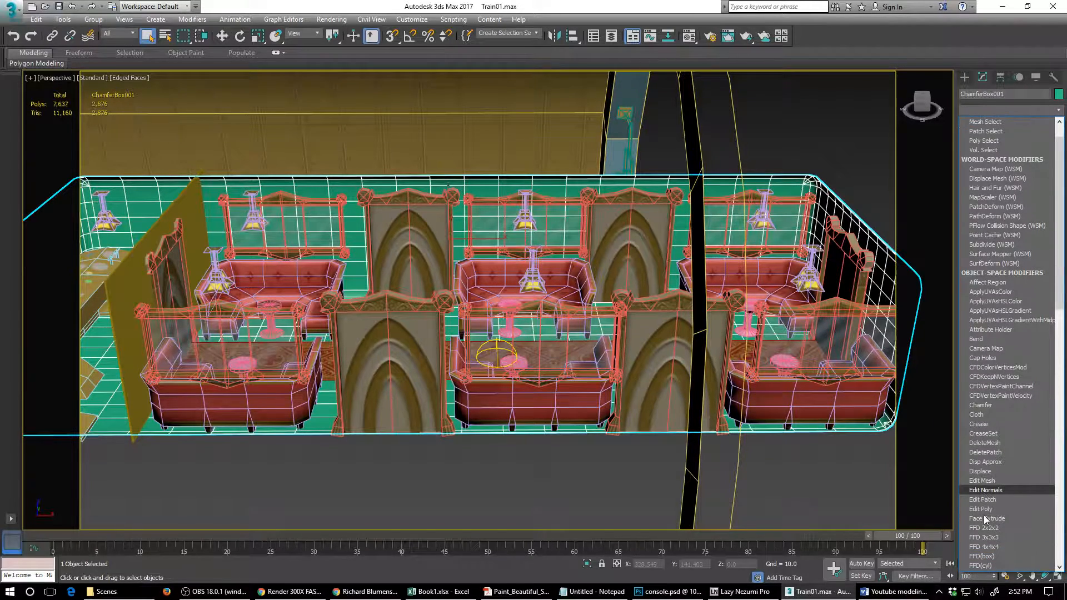
pyautogui.click(985, 510)
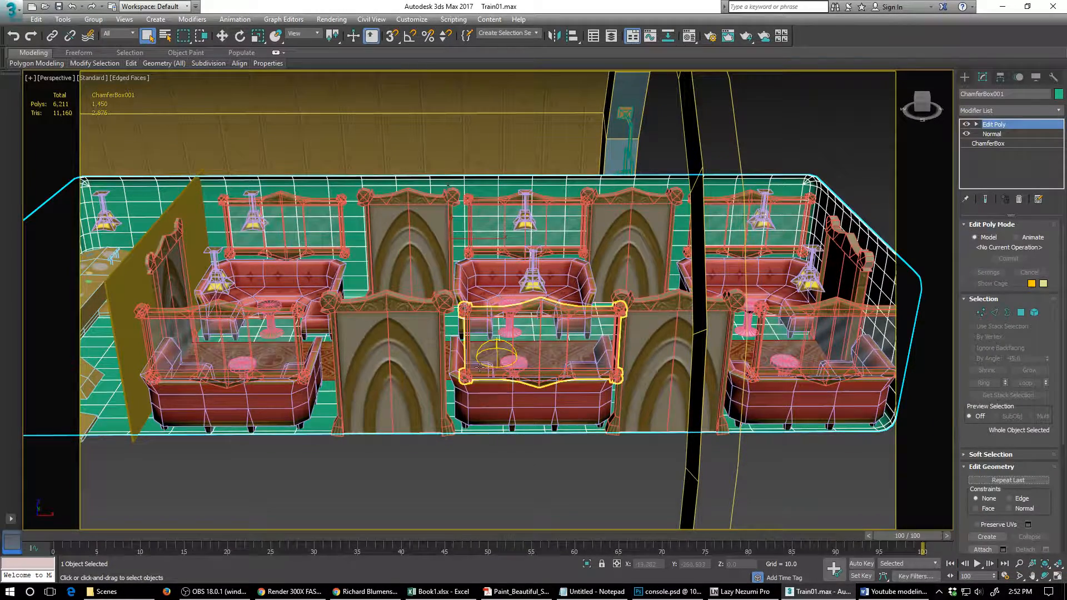
pyautogui.scroll(1, 408, 323)
pyautogui.moveTo(409, 324)
pyautogui.keyDown('alt'); pyautogui.mouseDown(button='middle')
pyautogui.moveTo(386, 321)
pyautogui.moveTo(412, 327)
pyautogui.mouseUp(button='middle'); pyautogui.keyUp('alt')
pyautogui.moveTo(412, 327); pyautogui.dragTo(490, 388, button='middle')
pyautogui.scroll(2, 489, 388)
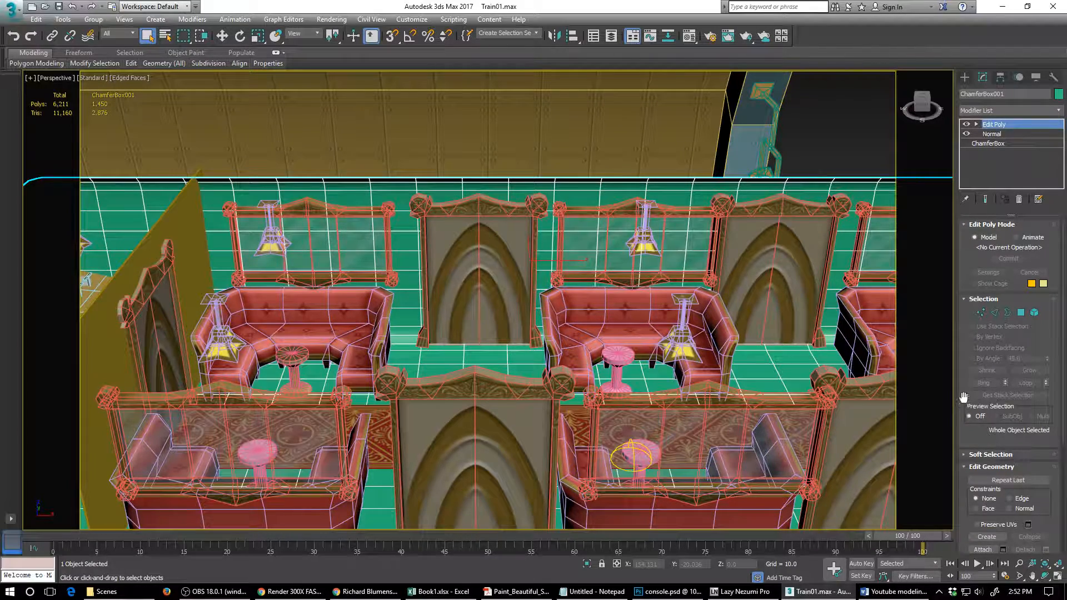
pyautogui.moveTo(964, 399); pyautogui.dragTo(963, 389)
pyautogui.click(995, 303)
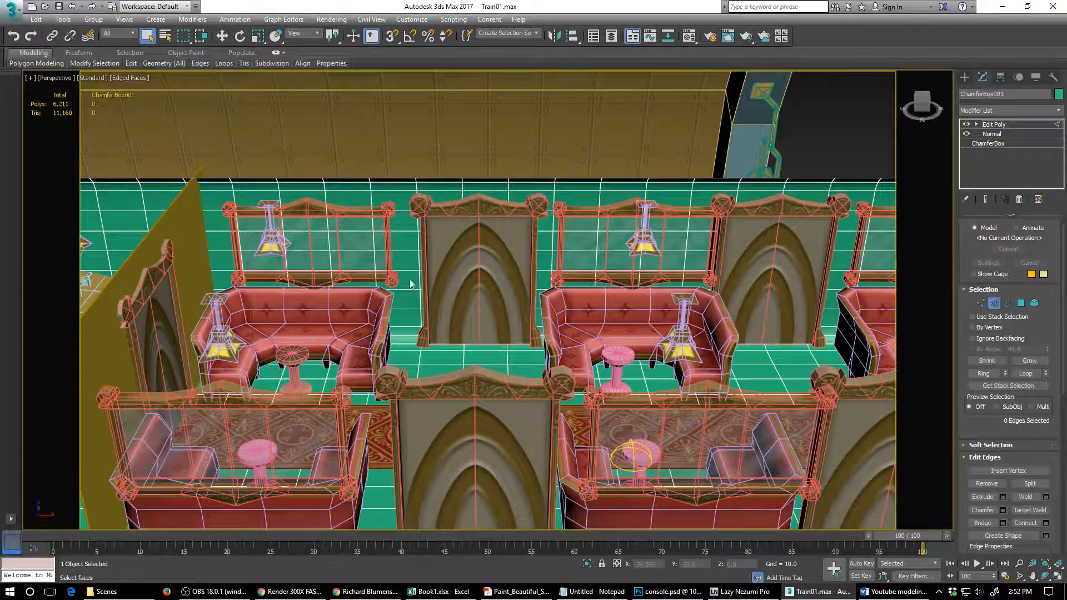
# - Select the vertical edge loop crossing the first far-wall window and move it about 6.5 units along X to the window frame's side
pyautogui.click(372, 241)
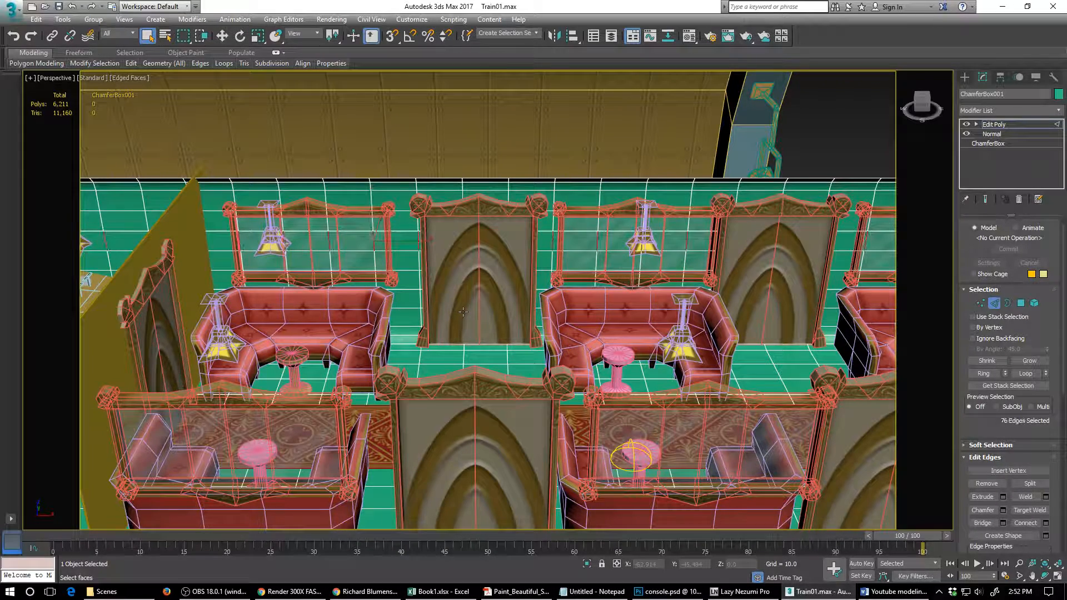
pyautogui.hotkey('alt', 'l')
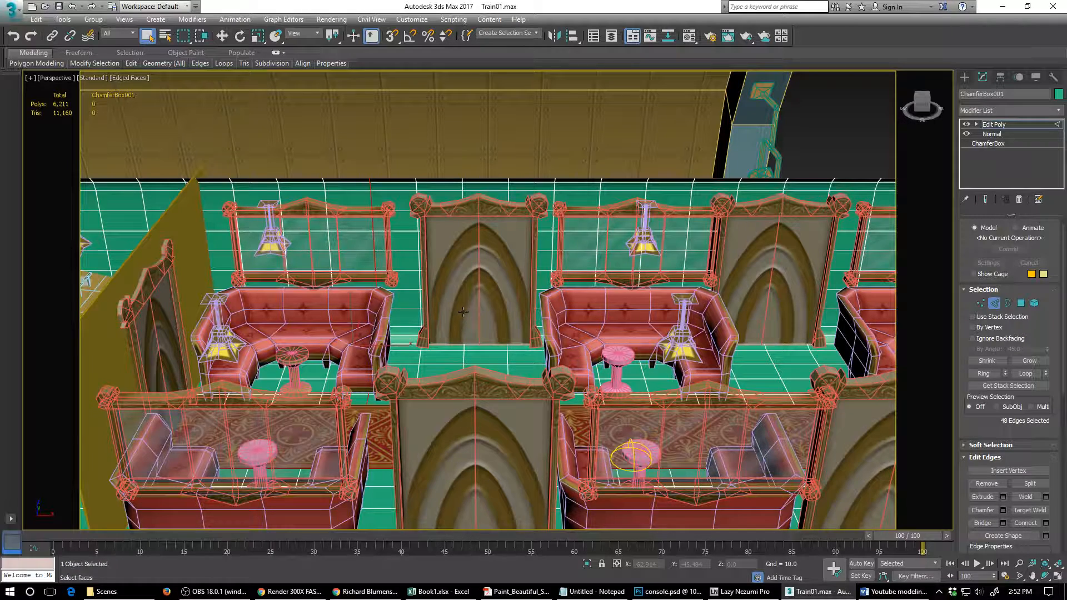
pyautogui.press('w')
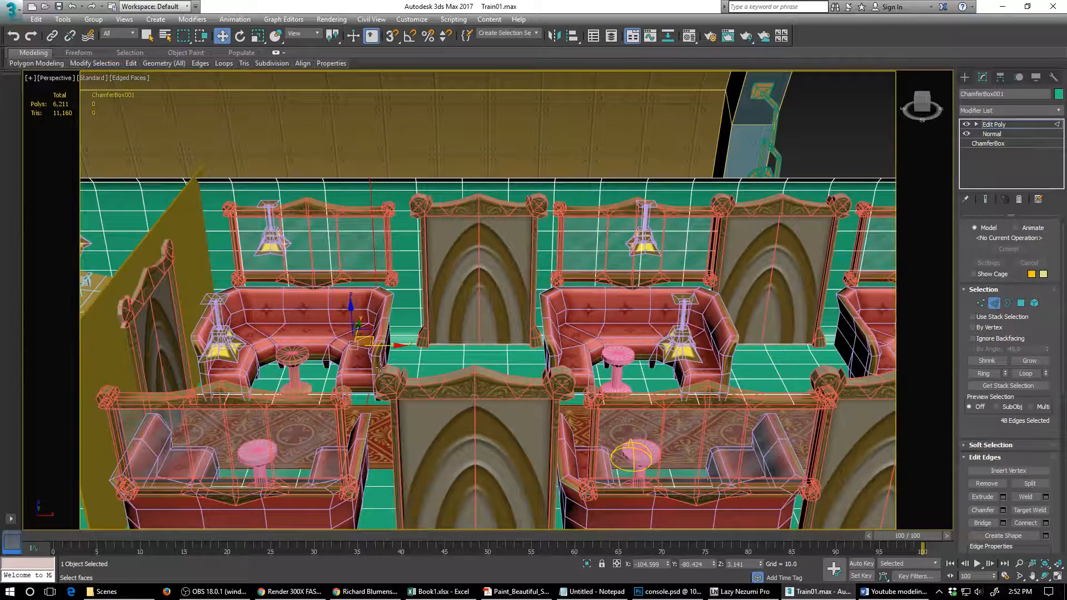
pyautogui.moveTo(397, 346); pyautogui.dragTo(411, 349)
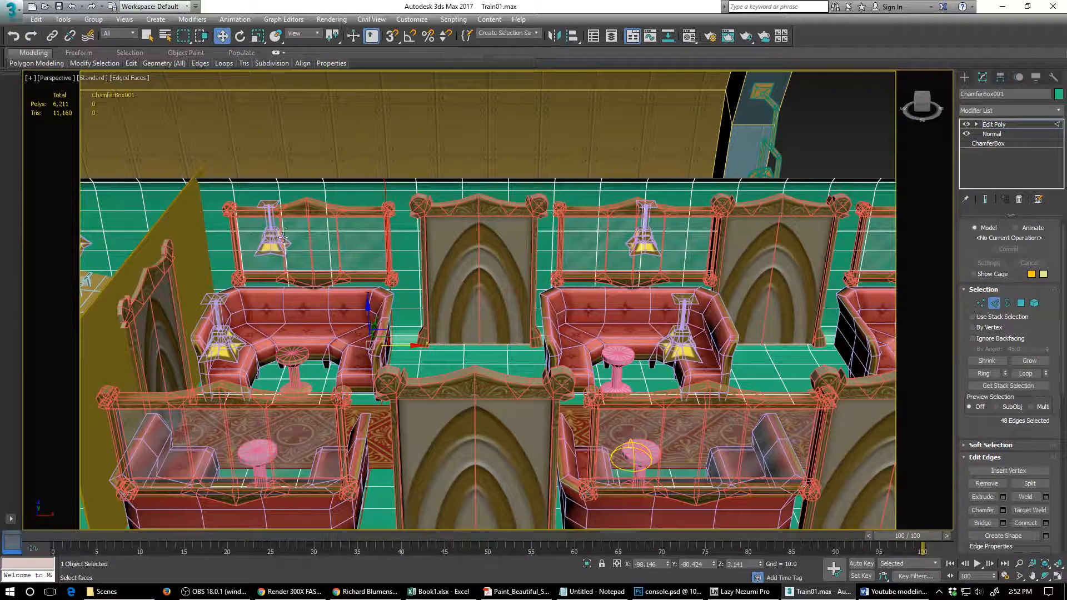
# - Examine how the shell's edges line up with the far-wall window frame and the neighbouring arched panel
pyautogui.click(403, 211)
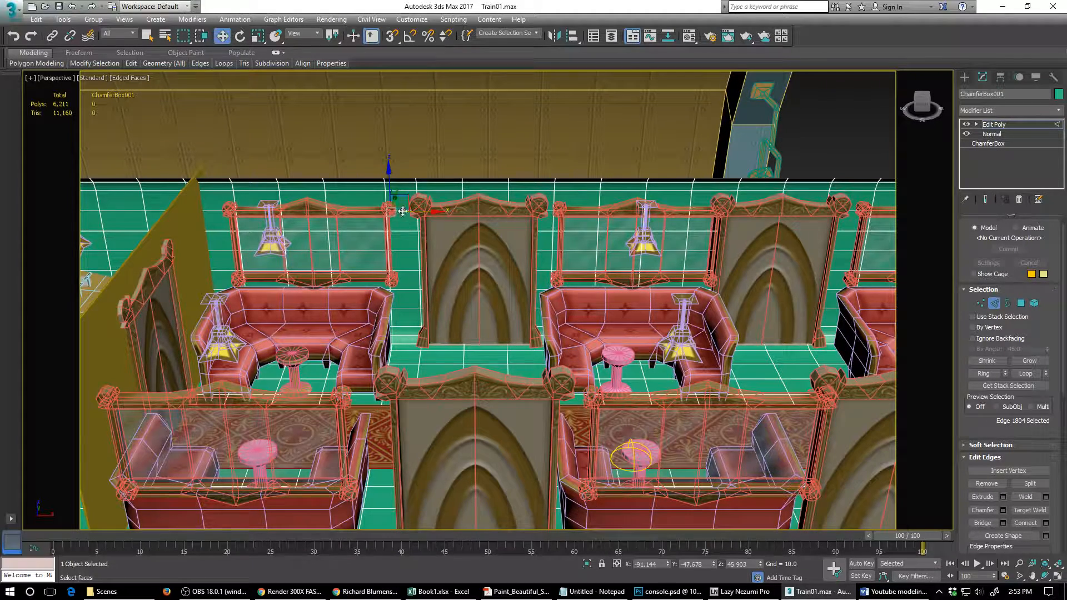
pyautogui.click(215, 214)
pyautogui.keyDown('alt'); pyautogui.moveTo(294, 268); pyautogui.dragTo(278, 235, button='middle'); pyautogui.keyUp('alt')
pyautogui.scroll(4, 359, 304)
pyautogui.scroll(4, 278, 235)
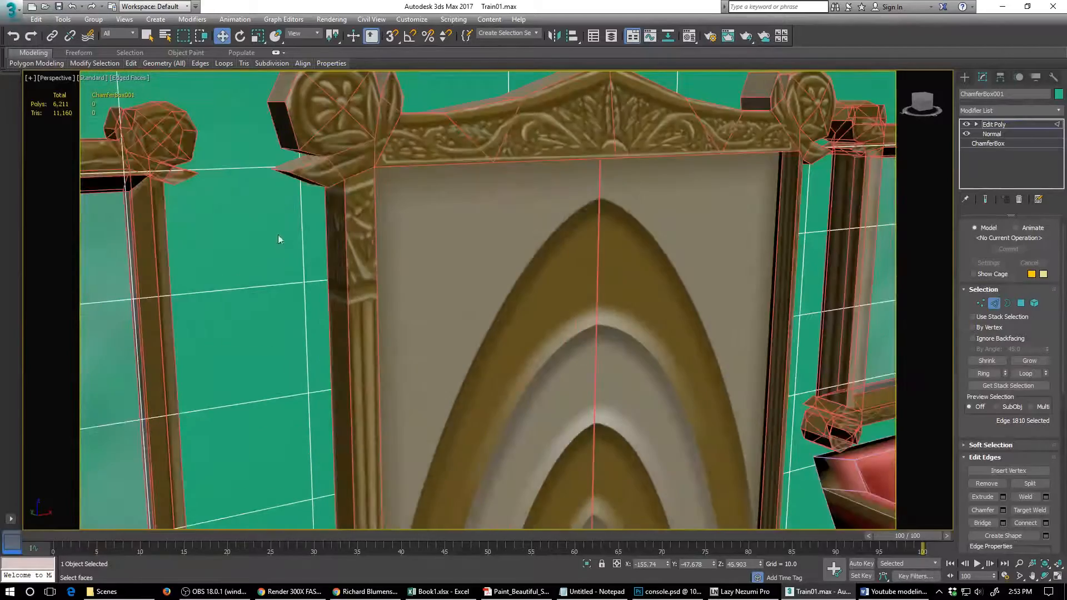
pyautogui.click(249, 167)
pyautogui.scroll(-5, 292, 232)
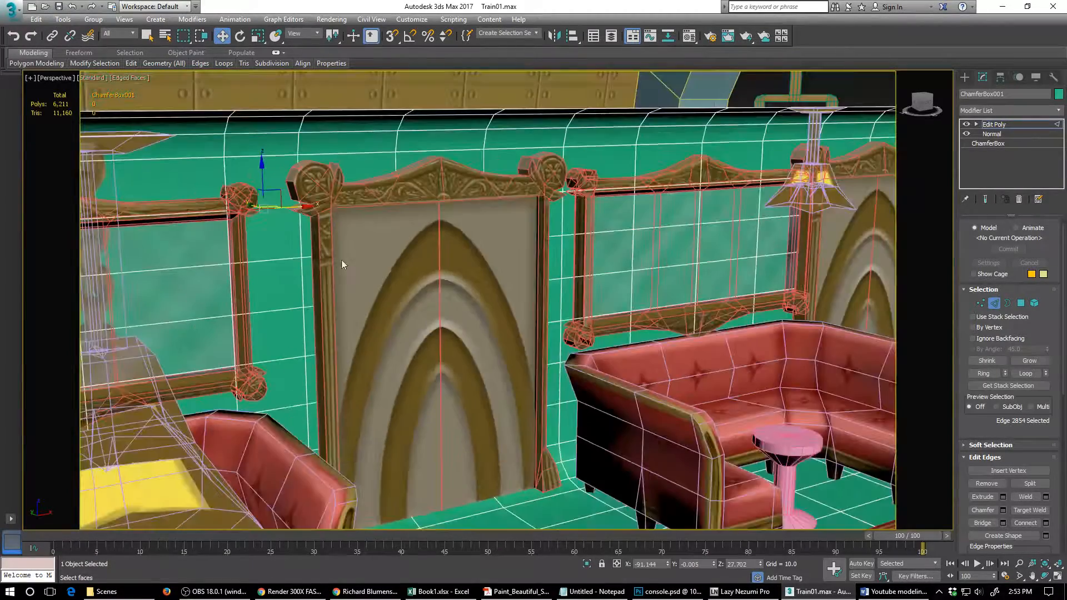
pyautogui.keyDown('alt'); pyautogui.moveTo(341, 259); pyautogui.dragTo(426, 272, button='middle'); pyautogui.keyUp('alt')
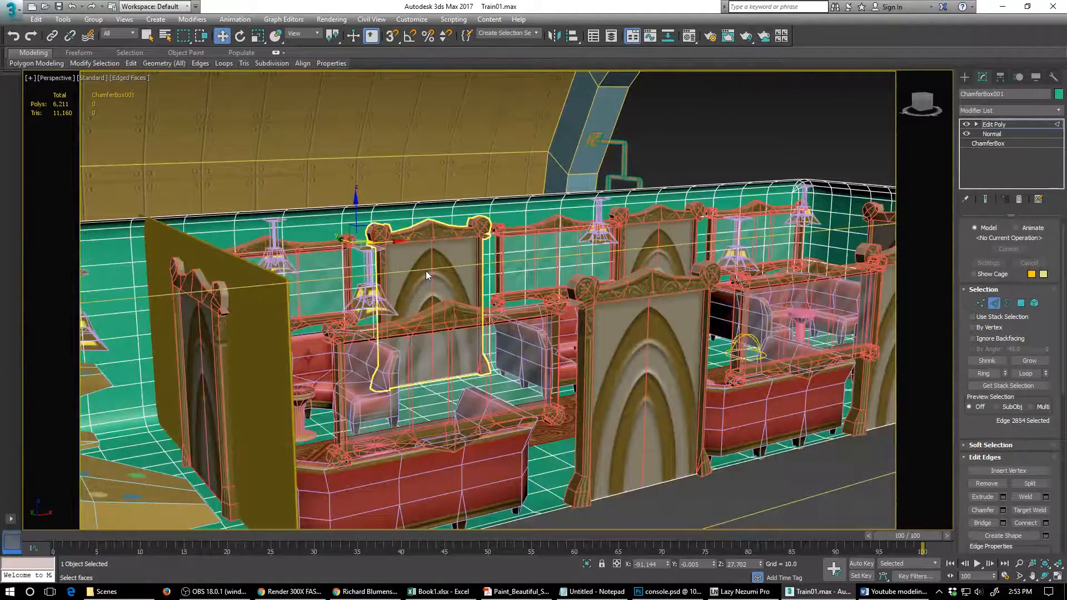
# - Select the horizontal edge loop running along the far wall at the height of the windows' upper frames
pyautogui.click(557, 253)
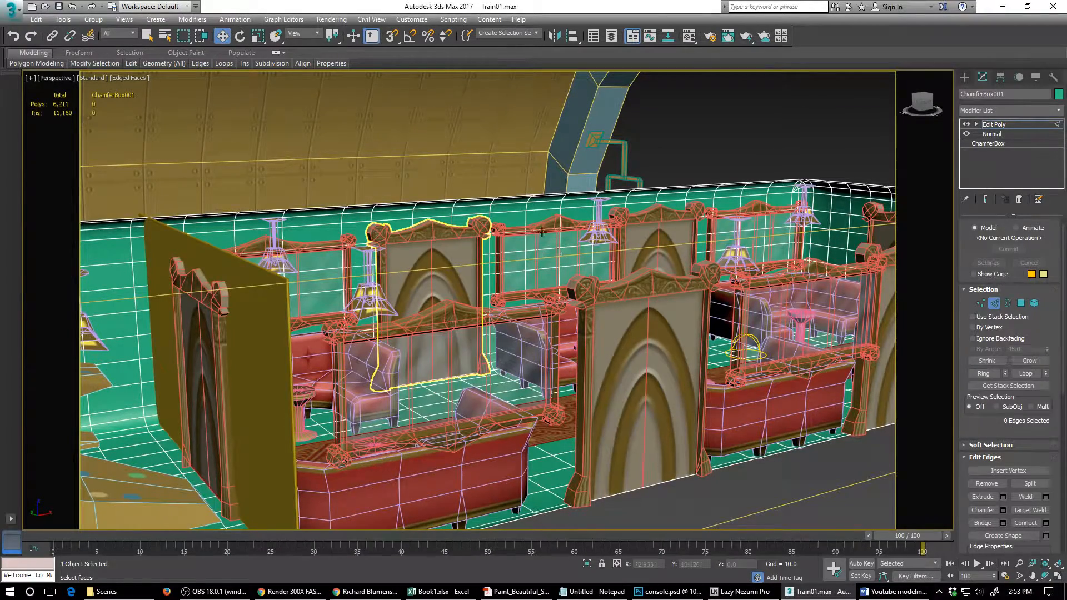
pyautogui.keyDown('alt'); pyautogui.moveTo(542, 231); pyautogui.dragTo(425, 314, button='middle'); pyautogui.keyUp('alt')
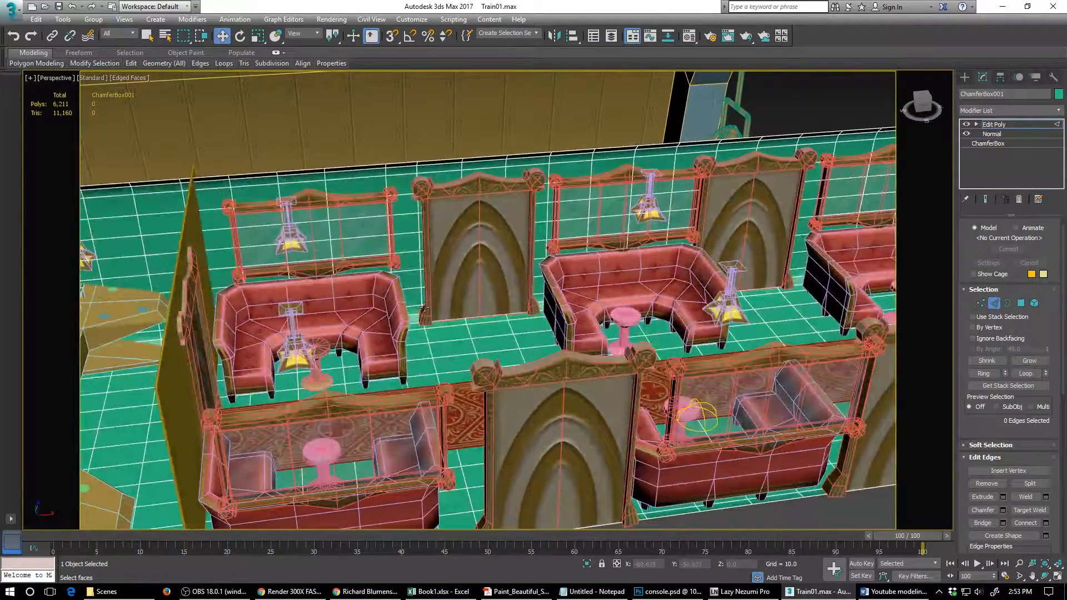
pyautogui.hotkey('ctrl', 'z')
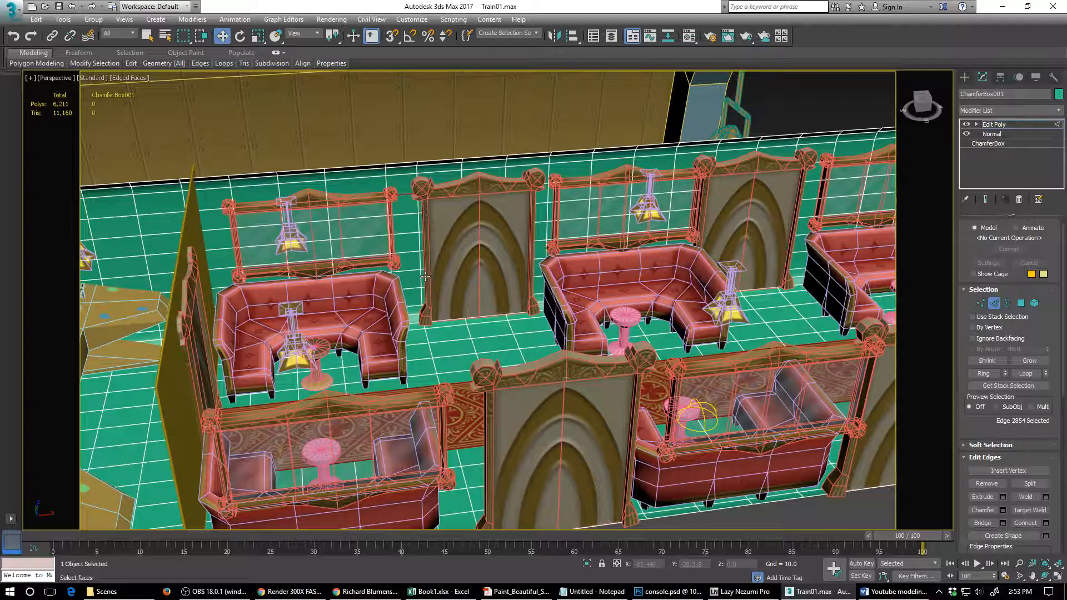
pyautogui.hotkey('alt', 'r')
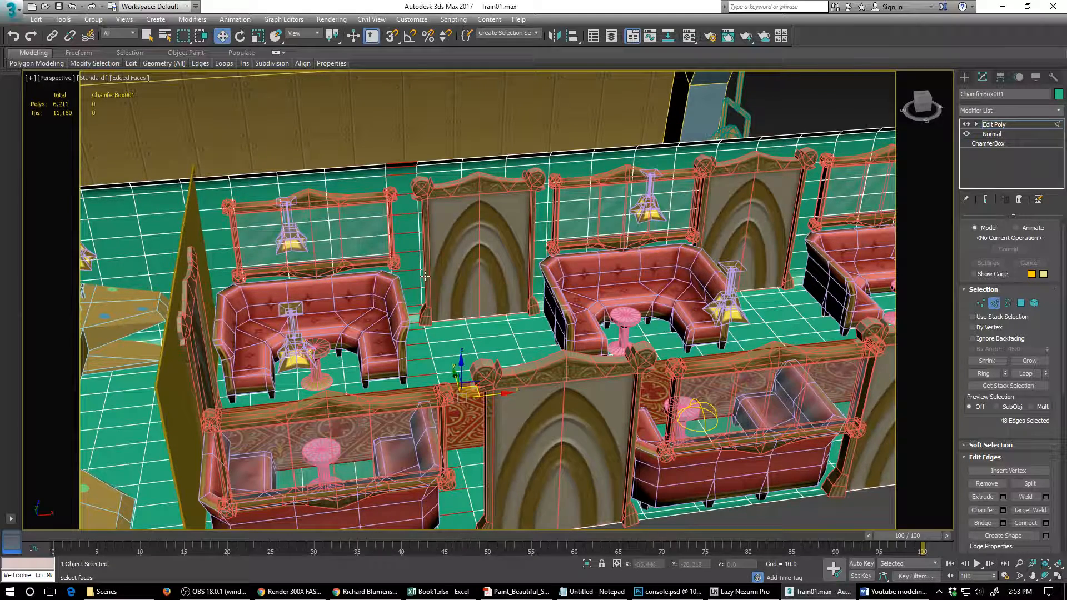
pyautogui.hotkey('ctrl', 'z')
pyautogui.hotkey('alt', 'l')
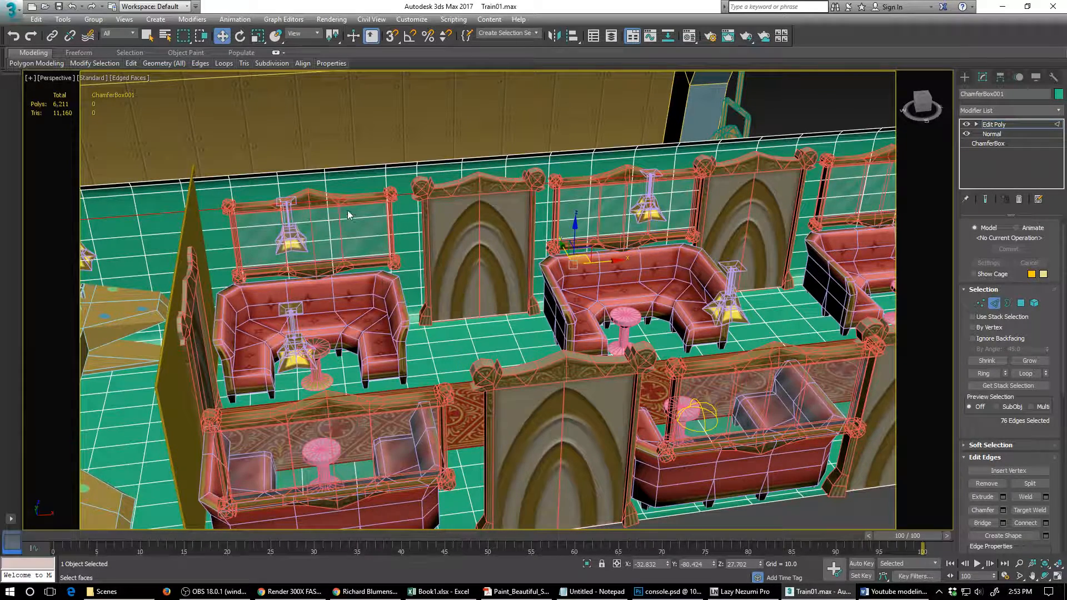
pyautogui.moveTo(469, 298)
pyautogui.keyDown('alt'); pyautogui.mouseDown(button='middle')
pyautogui.moveTo(478, 285)
pyautogui.moveTo(449, 299)
pyautogui.mouseUp(button='middle'); pyautogui.keyUp('alt')
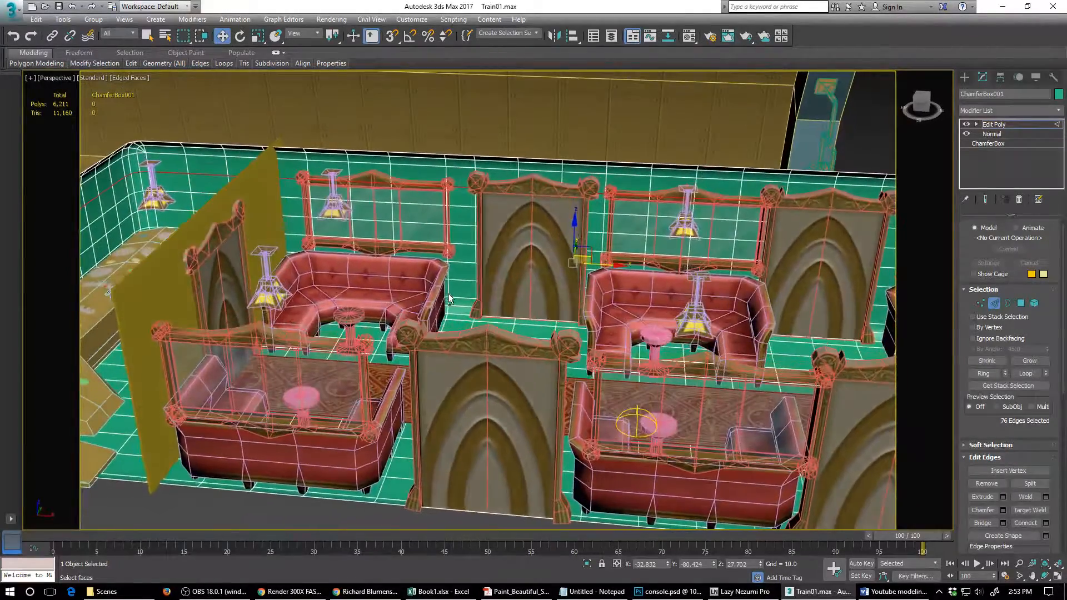
pyautogui.scroll(2, 453, 297)
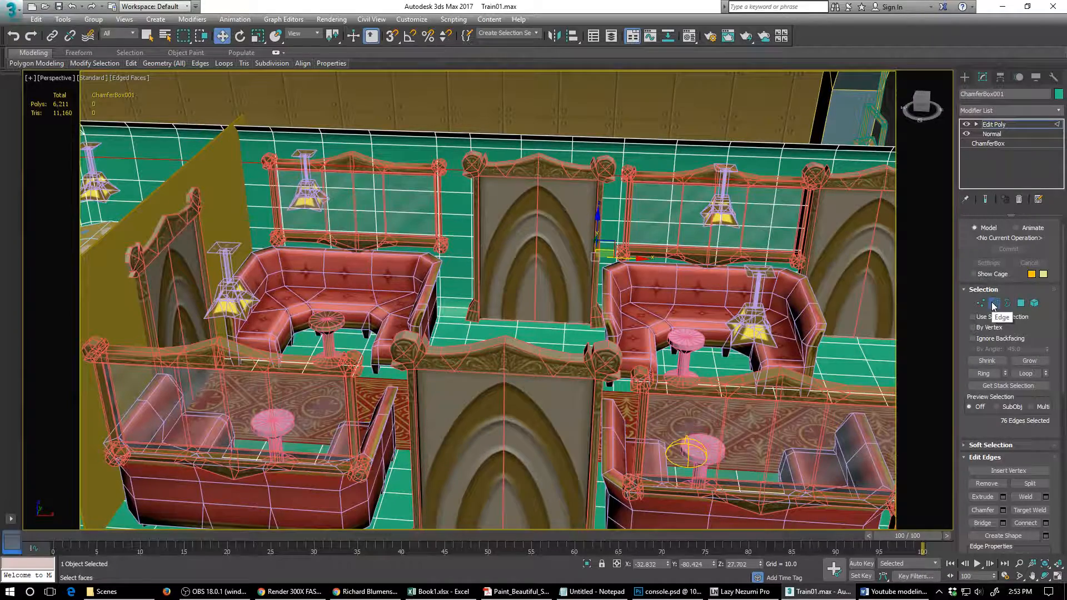
# - Switch to polygon selection and disable the carriage shell's Normal modifier so the near outer wall is accessible
pyautogui.click(1021, 303)
pyautogui.click(403, 179)
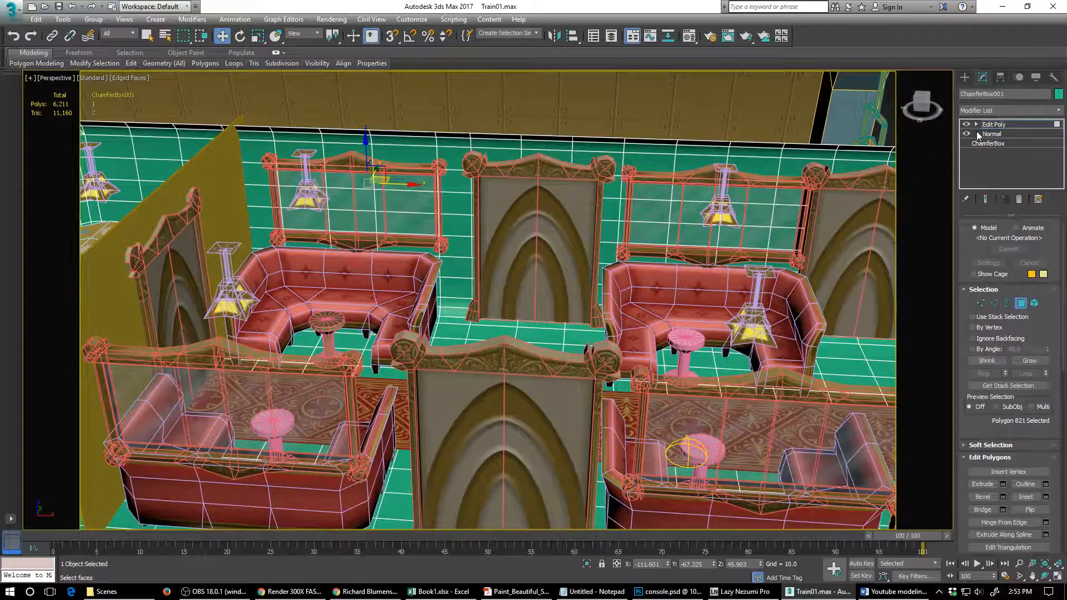
pyautogui.scroll(-5, 582, 360)
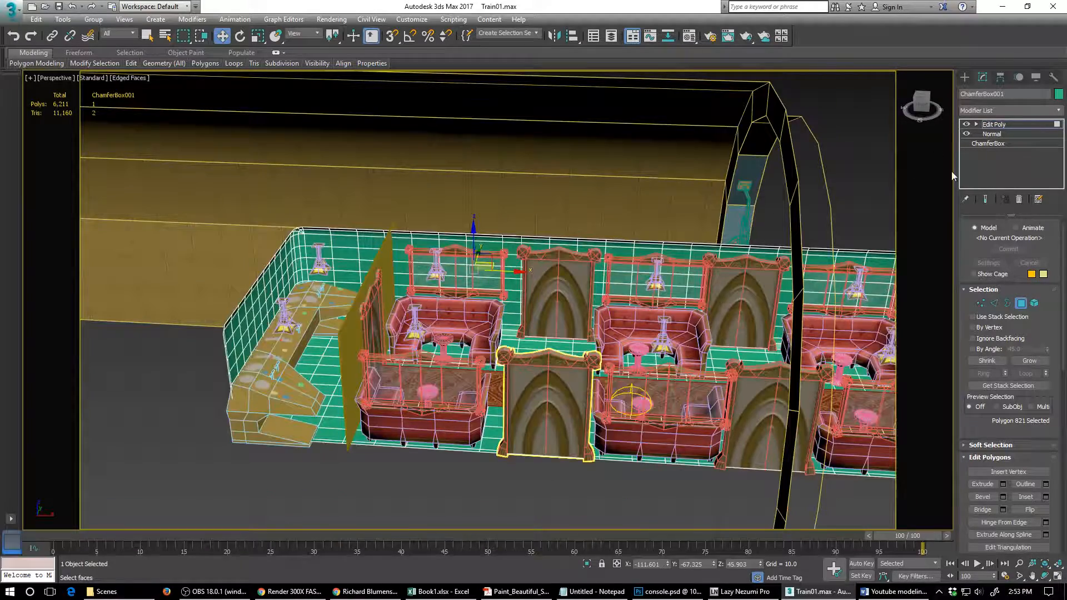
pyautogui.click(966, 135)
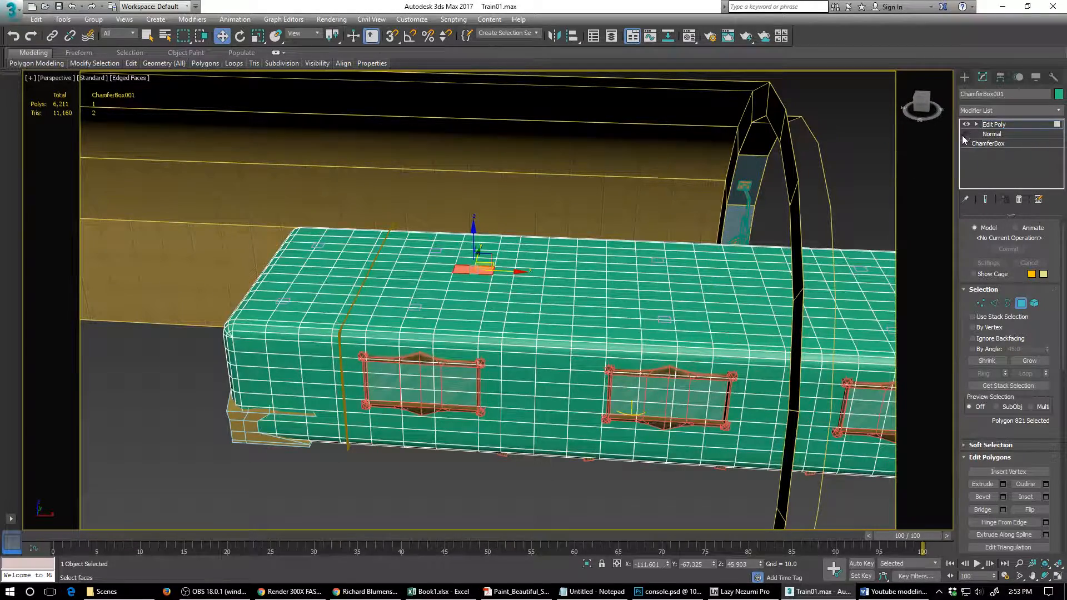
pyautogui.keyDown('alt'); pyautogui.moveTo(525, 357); pyautogui.dragTo(541, 336, button='middle'); pyautogui.keyUp('alt')
pyautogui.scroll(3, 541, 336)
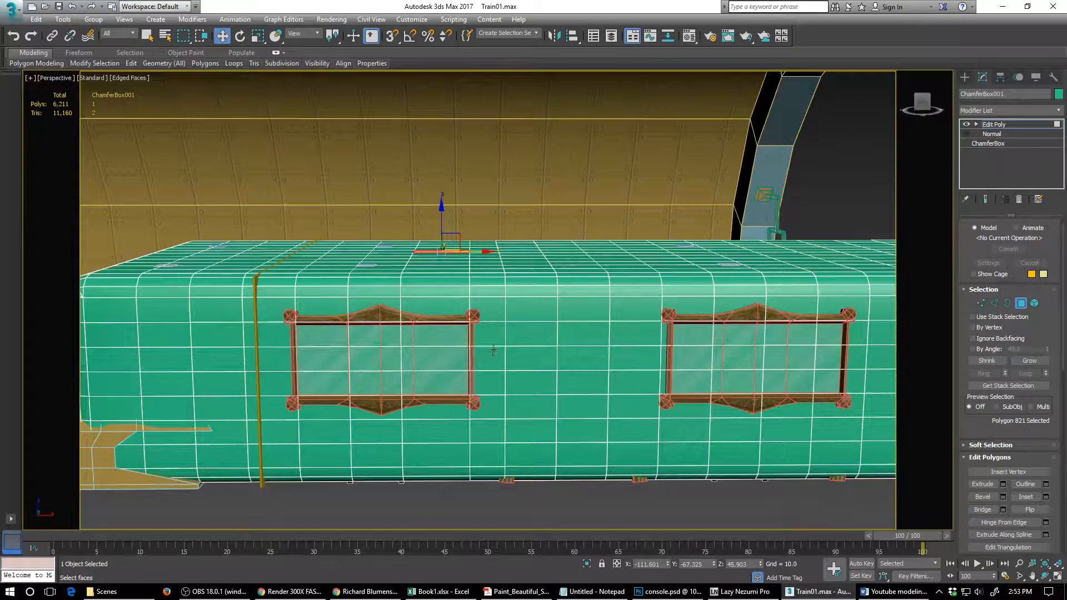
# - Select the nine shell polygons covering the first near-wall window and delete them to open the wall
pyautogui.click(446, 337)
pyautogui.keyDown('ctrl'); pyautogui.click(439, 358); pyautogui.keyUp('ctrl')
pyautogui.keyDown('ctrl'); pyautogui.click(428, 382); pyautogui.keyUp('ctrl')
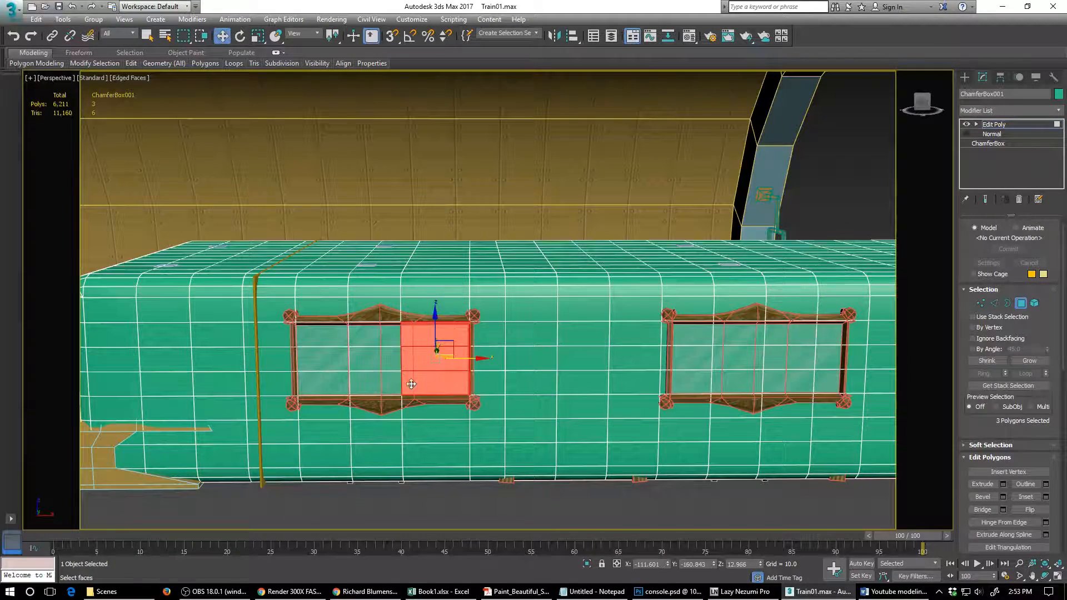
pyautogui.keyDown('ctrl'); pyautogui.click(381, 383); pyautogui.keyUp('ctrl')
pyautogui.keyDown('ctrl'); pyautogui.click(372, 361); pyautogui.keyUp('ctrl')
pyautogui.keyDown('ctrl'); pyautogui.click(374, 337); pyautogui.keyUp('ctrl')
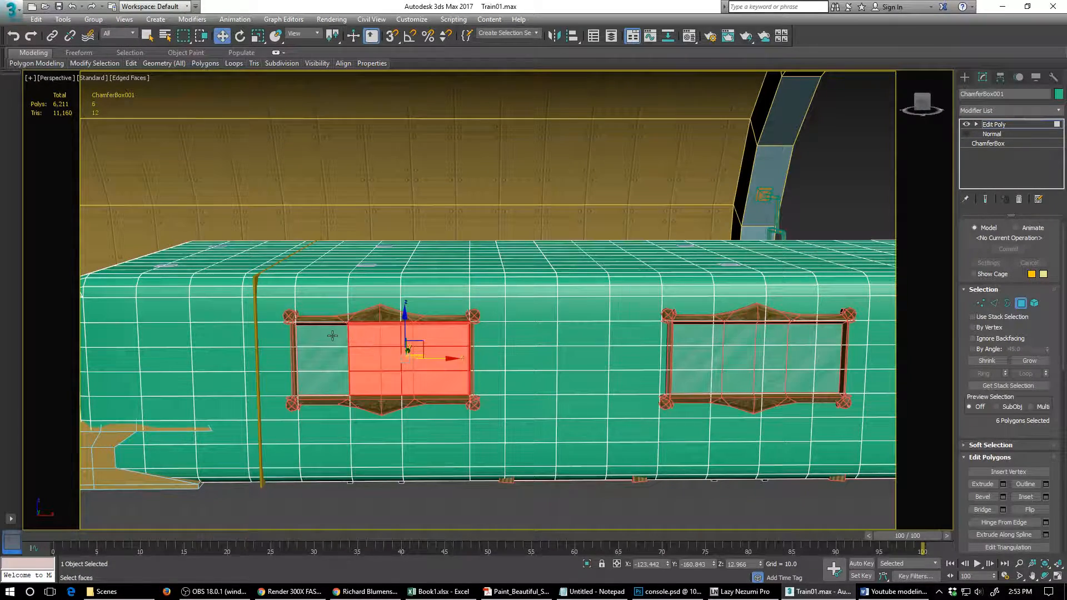
pyautogui.keyDown('ctrl'); pyautogui.click(332, 336); pyautogui.keyUp('ctrl')
pyautogui.keyDown('ctrl'); pyautogui.click(328, 360); pyautogui.keyUp('ctrl')
pyautogui.keyDown('ctrl'); pyautogui.click(327, 383); pyautogui.keyUp('ctrl')
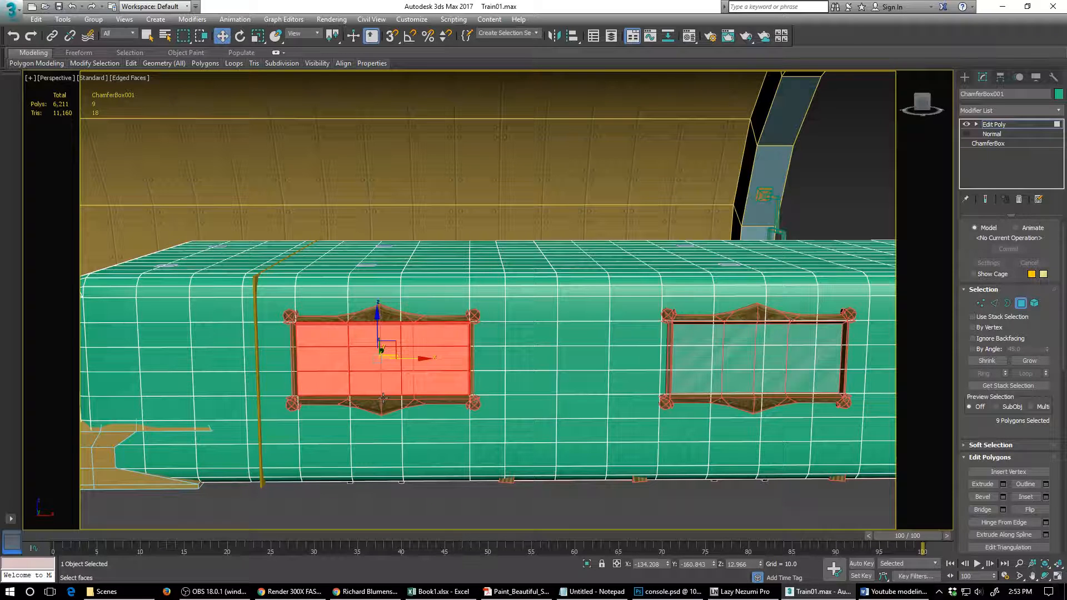
pyautogui.press('Delete')
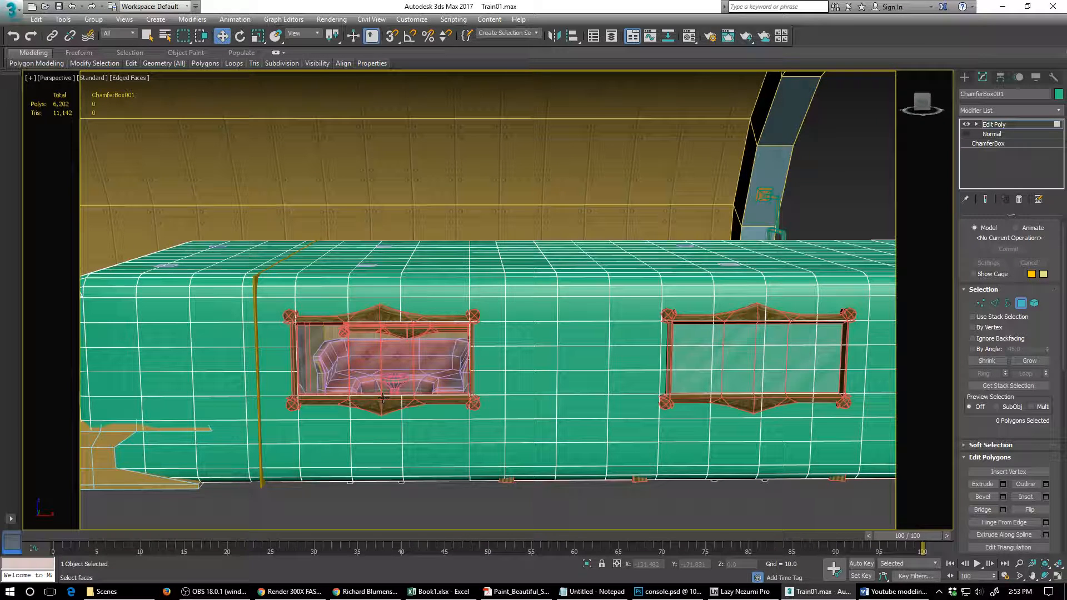
# - Delete the block of shell polygons two wide and six high covering the arched panel between the first and second near-wall windows
pyautogui.click(689, 336)
pyautogui.keyDown('alt'); pyautogui.moveTo(722, 360); pyautogui.dragTo(728, 362, button='middle'); pyautogui.keyUp('alt')
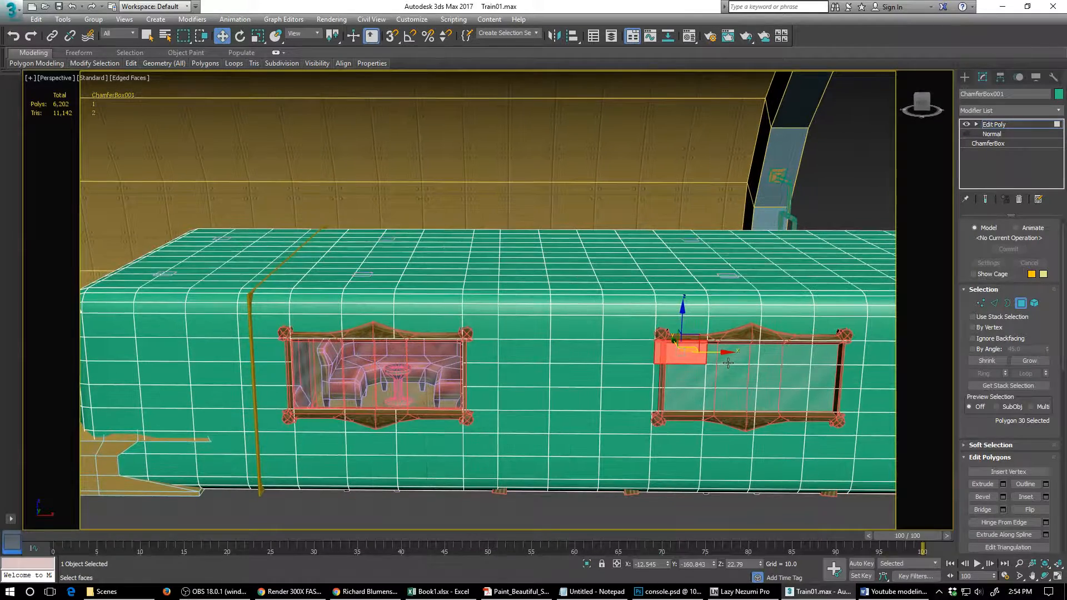
pyautogui.click(532, 475)
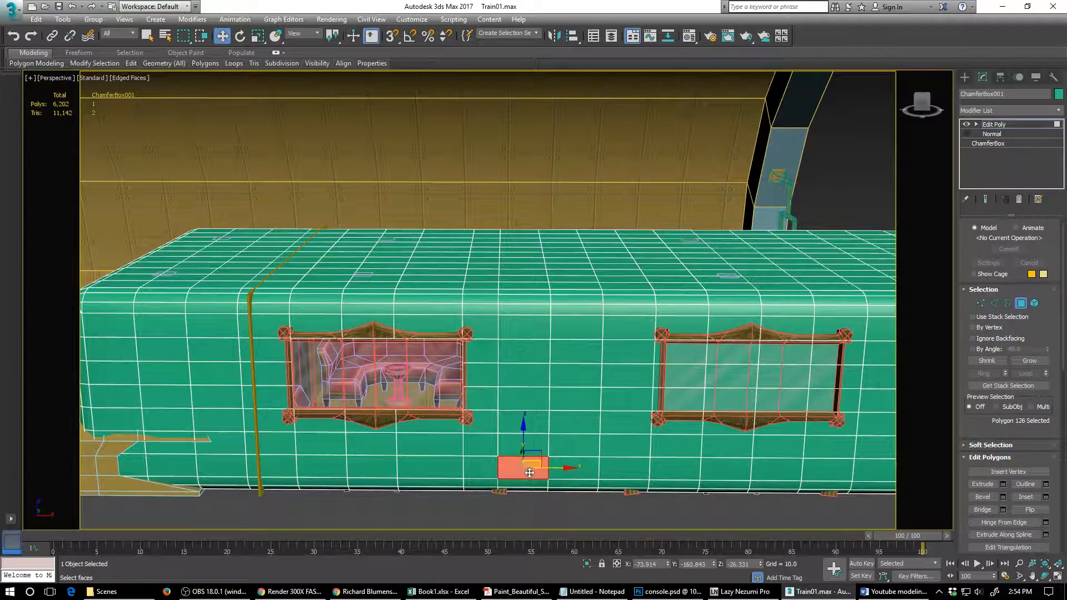
pyautogui.keyDown('ctrl'); pyautogui.click(533, 439); pyautogui.keyUp('ctrl')
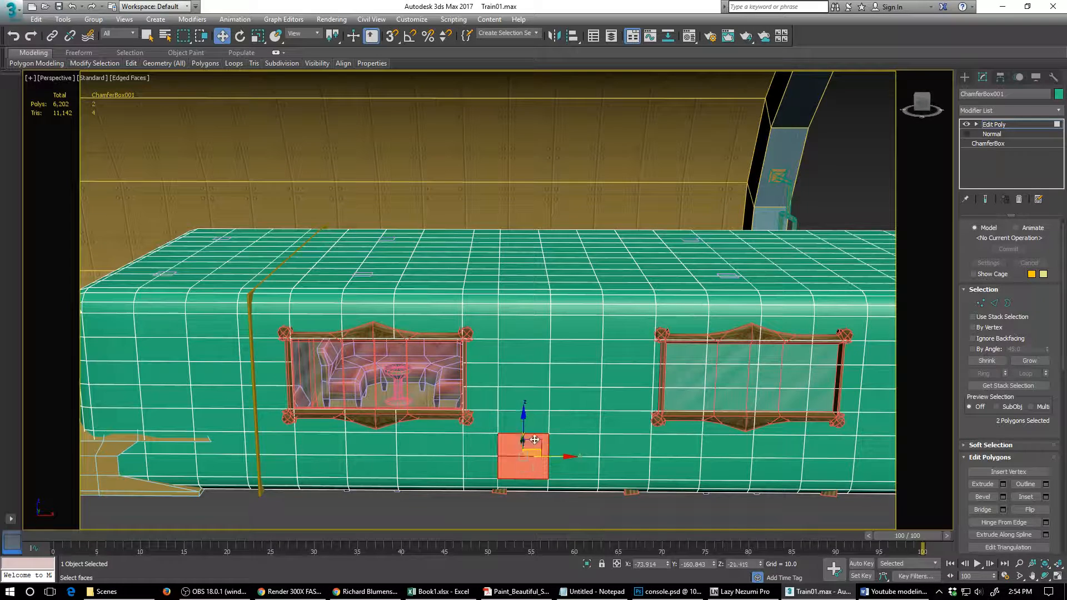
pyautogui.moveTo(524, 442); pyautogui.dragTo(532, 415)
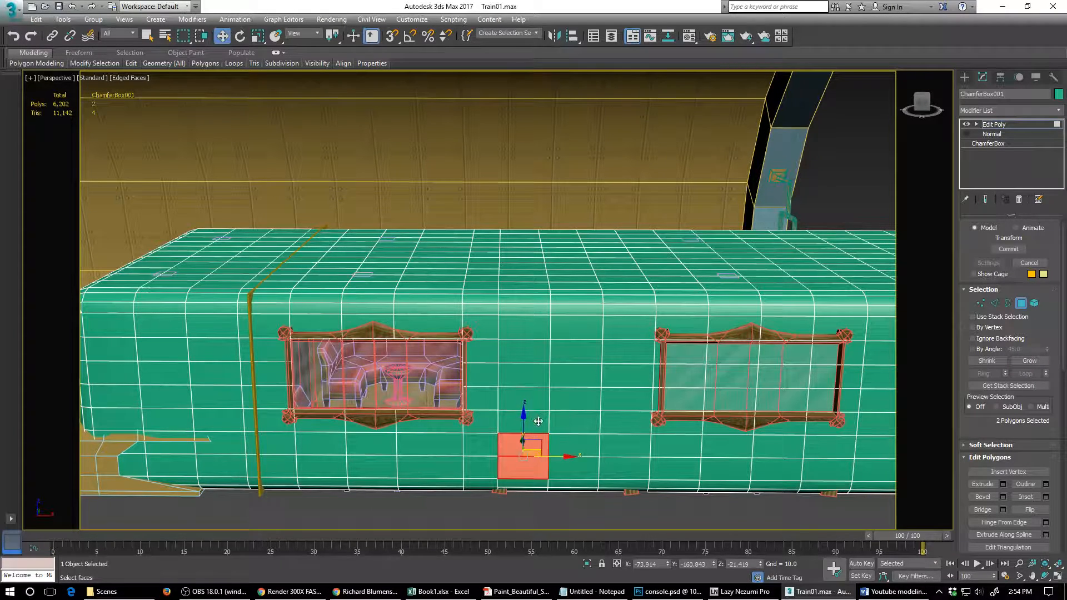
pyautogui.keyDown('ctrl'); pyautogui.click(539, 421); pyautogui.keyUp('ctrl')
pyautogui.keyDown('ctrl'); pyautogui.click(538, 398); pyautogui.keyUp('ctrl')
pyautogui.keyDown('ctrl'); pyautogui.click(538, 376); pyautogui.keyUp('ctrl')
pyautogui.keyDown('ctrl'); pyautogui.click(539, 353); pyautogui.keyUp('ctrl')
pyautogui.keyDown('ctrl'); pyautogui.click(582, 352); pyautogui.keyUp('ctrl')
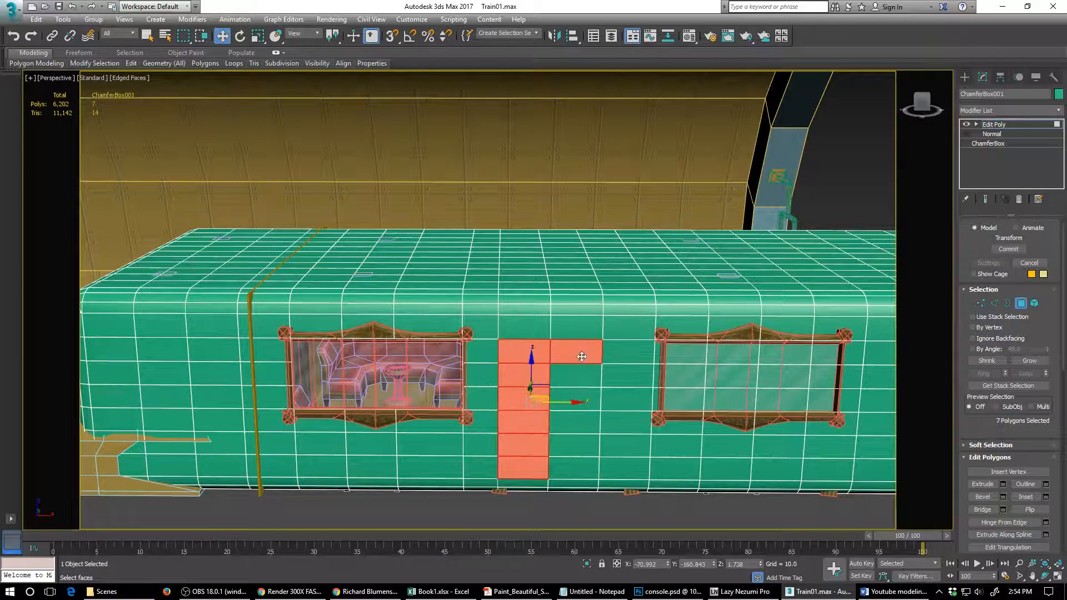
pyautogui.keyDown('ctrl'); pyautogui.click(580, 376); pyautogui.keyUp('ctrl')
pyautogui.keyDown('ctrl'); pyautogui.click(582, 398); pyautogui.keyUp('ctrl')
pyautogui.keyDown('ctrl'); pyautogui.click(572, 425); pyautogui.keyUp('ctrl')
pyautogui.keyDown('ctrl'); pyautogui.click(572, 447); pyautogui.keyUp('ctrl')
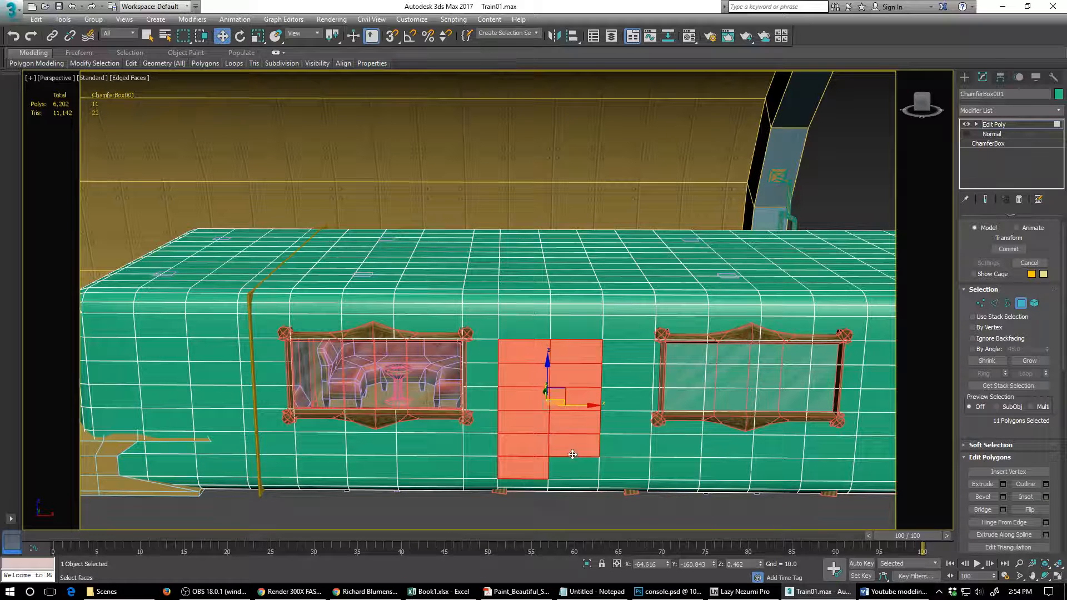
pyautogui.keyDown('ctrl'); pyautogui.click(571, 470); pyautogui.keyUp('ctrl')
pyautogui.press('Delete')
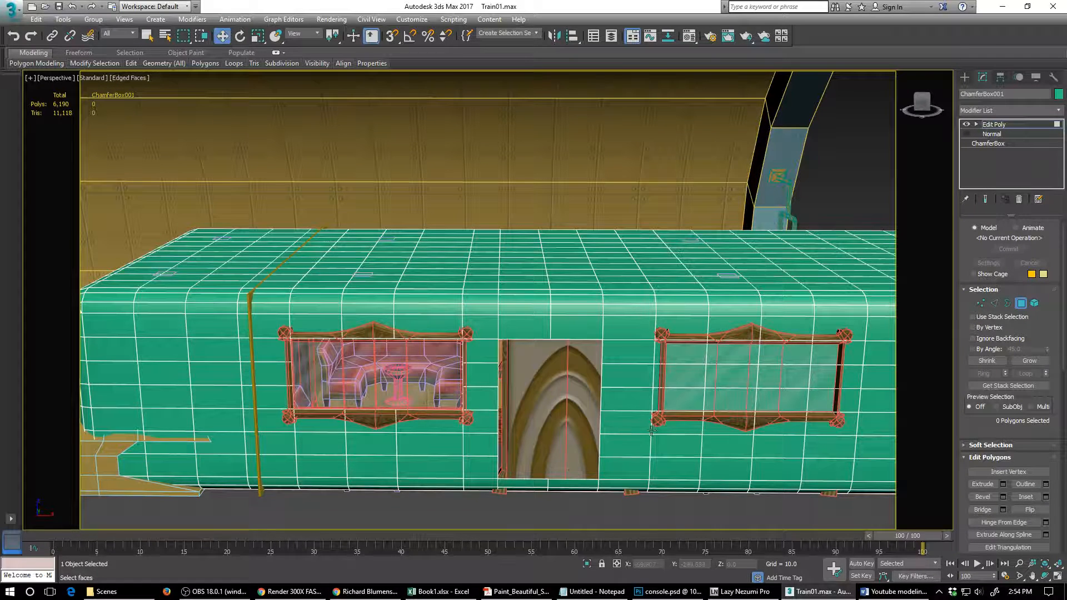
# - Delete the three-by-three block of shell polygons covering most of the second near-wall window
pyautogui.click(698, 358)
pyautogui.click(693, 381)
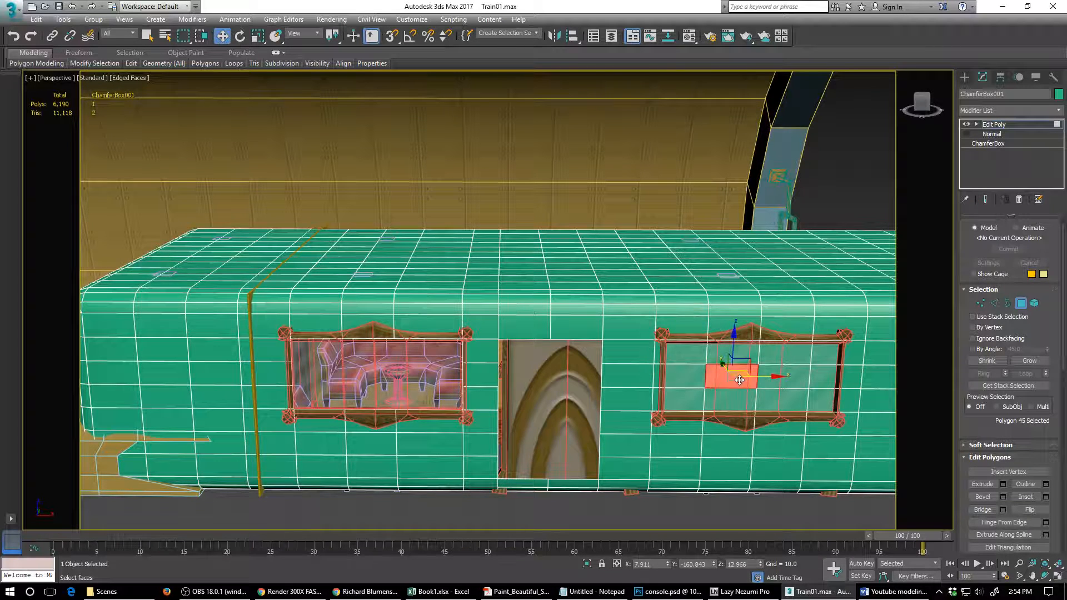
pyautogui.click(739, 381)
pyautogui.keyDown('ctrl'); pyautogui.click(774, 376); pyautogui.keyUp('ctrl')
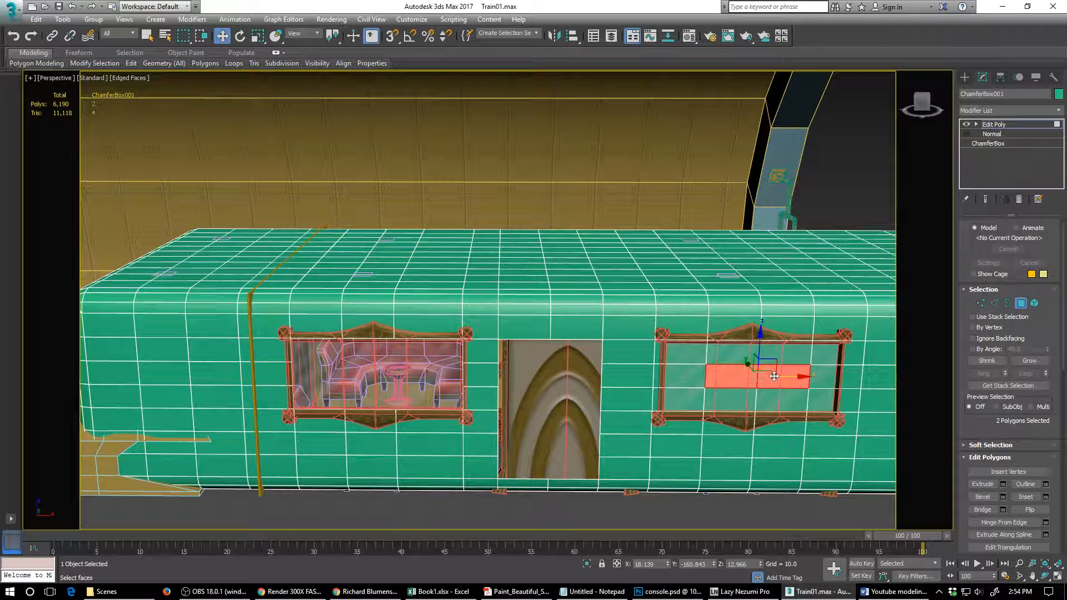
pyautogui.keyDown('ctrl'); pyautogui.click(783, 354); pyautogui.keyUp('ctrl')
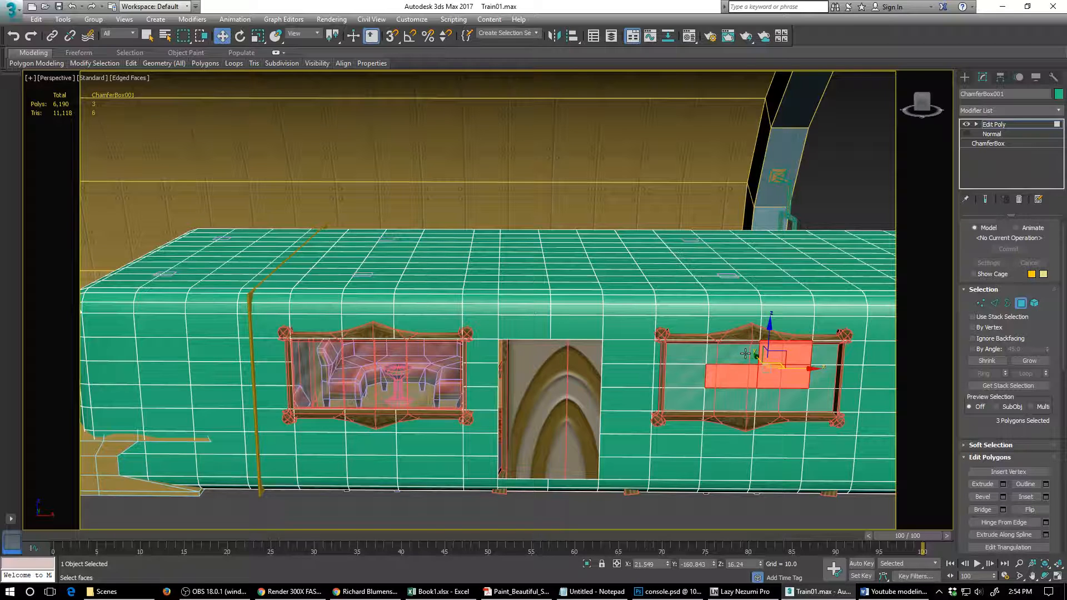
pyautogui.keyDown('ctrl'); pyautogui.click(712, 353); pyautogui.keyUp('ctrl')
pyautogui.keyDown('ctrl'); pyautogui.click(697, 353); pyautogui.keyUp('ctrl')
pyautogui.keyDown('ctrl'); pyautogui.click(688, 386); pyautogui.keyUp('ctrl')
pyautogui.keyDown('ctrl'); pyautogui.click(687, 400); pyautogui.keyUp('ctrl')
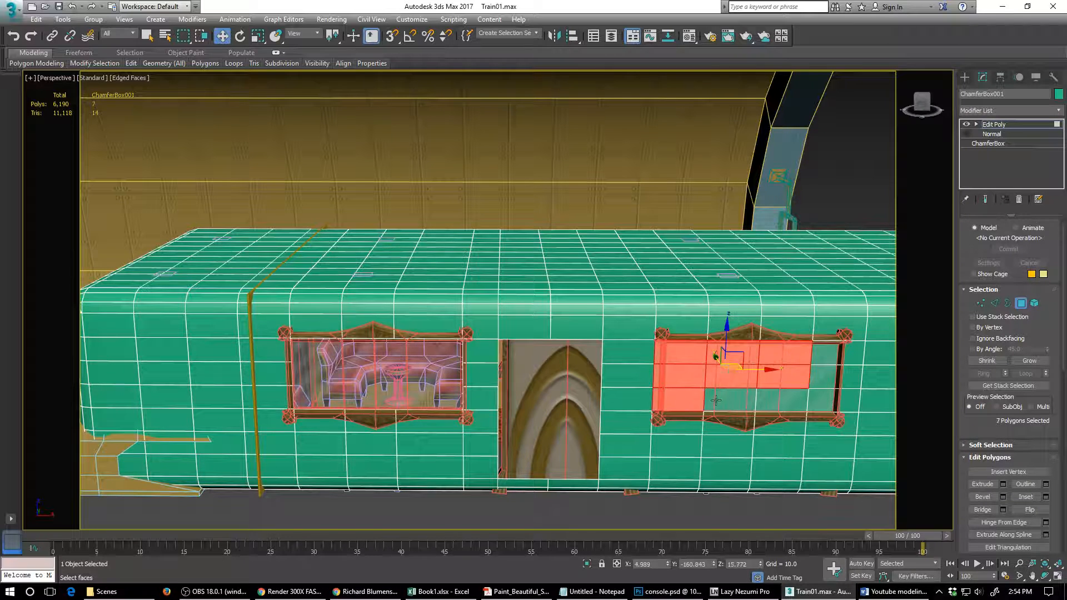
pyautogui.keyDown('ctrl'); pyautogui.click(719, 398); pyautogui.keyUp('ctrl')
pyautogui.keyDown('ctrl'); pyautogui.click(757, 400); pyautogui.keyUp('ctrl')
pyautogui.press('Delete')
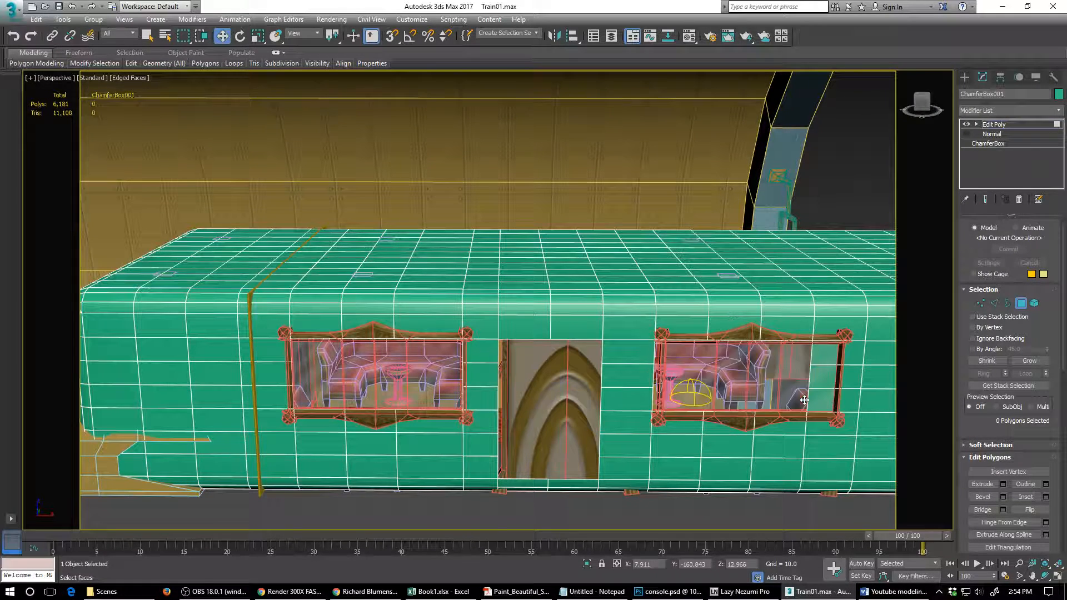
# - Delete the block of shell polygons two wide and six high covering the arched panel between the second and third near-wall windows
pyautogui.keyDown('alt'); pyautogui.moveTo(804, 400); pyautogui.dragTo(398, 364, button='middle'); pyautogui.keyUp('alt')
pyautogui.scroll(2, 399, 364)
pyautogui.click(518, 330)
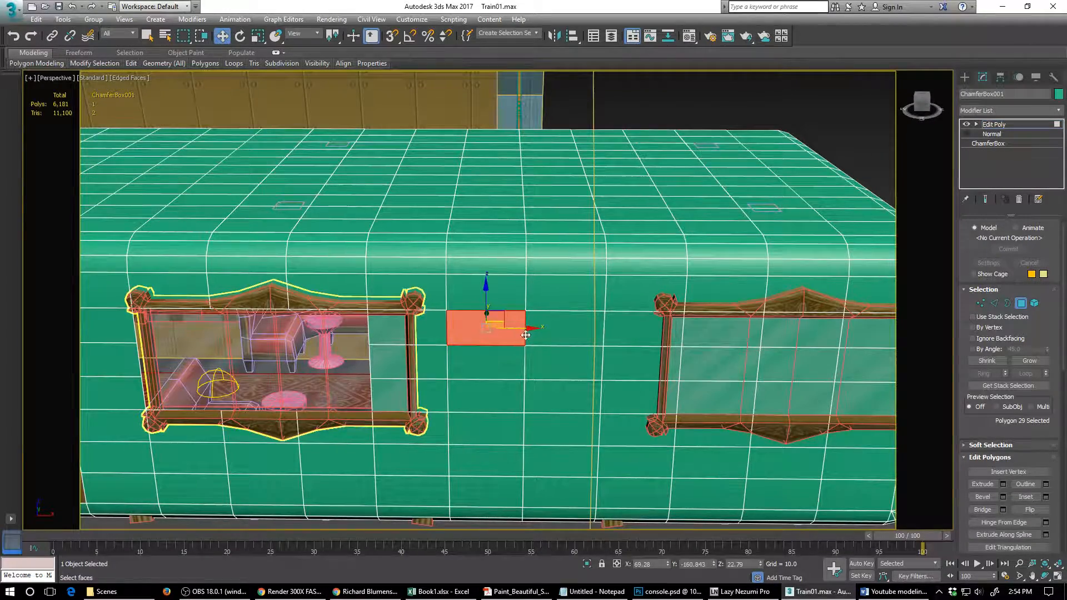
pyautogui.keyDown('ctrl'); pyautogui.click(546, 331); pyautogui.keyUp('ctrl')
pyautogui.keyDown('ctrl'); pyautogui.click(554, 374); pyautogui.keyUp('ctrl')
pyautogui.keyDown('ctrl'); pyautogui.click(488, 367); pyautogui.keyUp('ctrl')
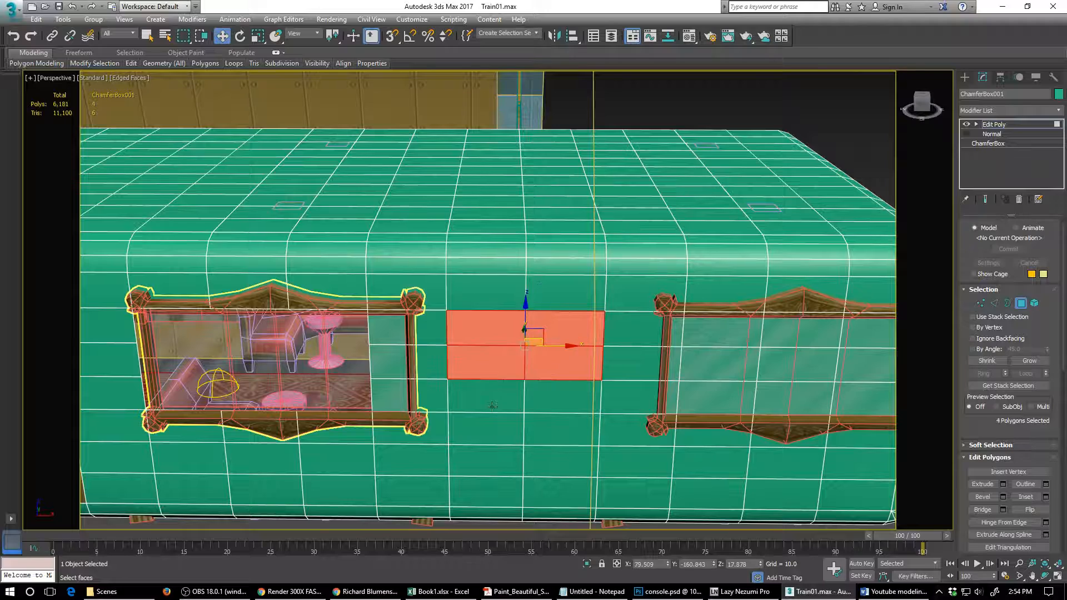
pyautogui.keyDown('ctrl'); pyautogui.click(490, 405); pyautogui.keyUp('ctrl')
pyautogui.keyDown('ctrl'); pyautogui.click(490, 436); pyautogui.keyUp('ctrl')
pyautogui.keyDown('ctrl'); pyautogui.click(492, 486); pyautogui.keyUp('ctrl')
pyautogui.keyDown('ctrl'); pyautogui.click(514, 471); pyautogui.keyUp('ctrl')
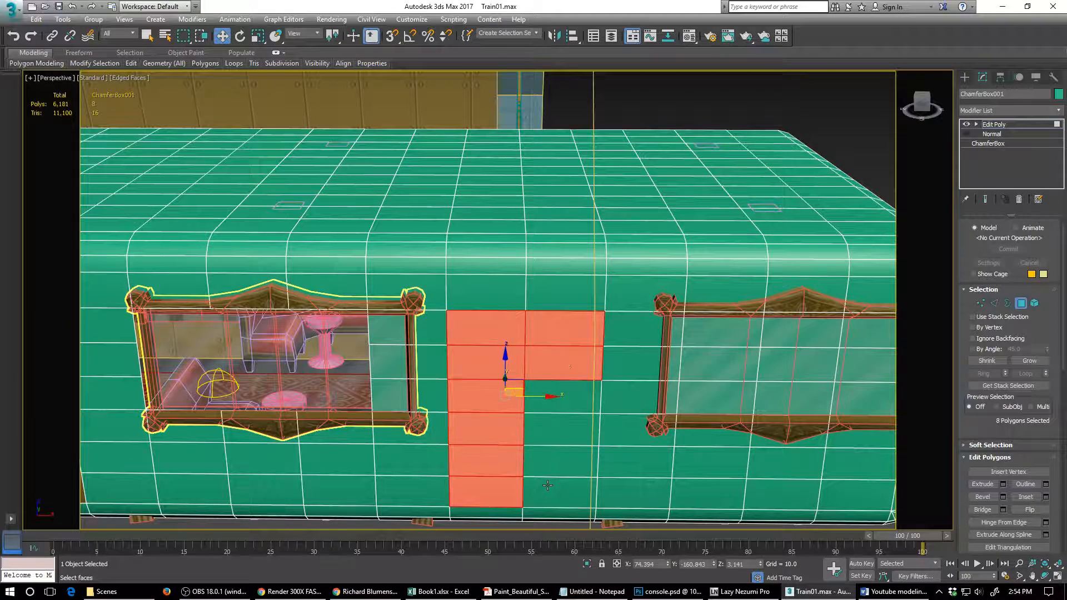
pyautogui.keyDown('ctrl'); pyautogui.click(547, 486); pyautogui.keyUp('ctrl')
pyautogui.keyDown('ctrl'); pyautogui.click(552, 465); pyautogui.keyUp('ctrl')
pyautogui.keyDown('ctrl'); pyautogui.click(558, 433); pyautogui.keyUp('ctrl')
pyautogui.keyDown('ctrl'); pyautogui.click(564, 400); pyautogui.keyUp('ctrl')
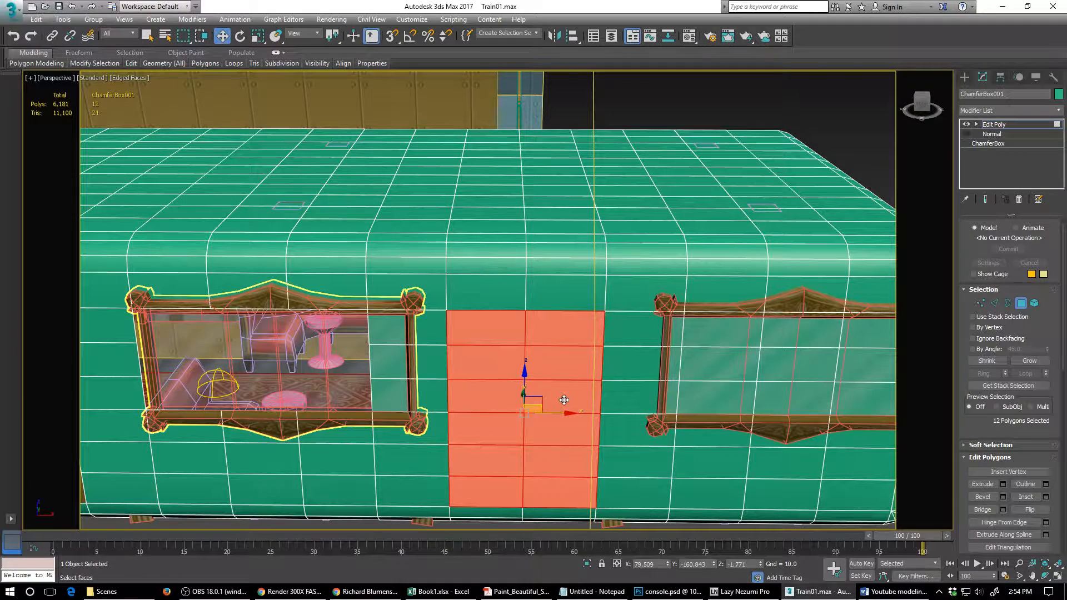
pyautogui.press('Delete')
pyautogui.click(718, 339)
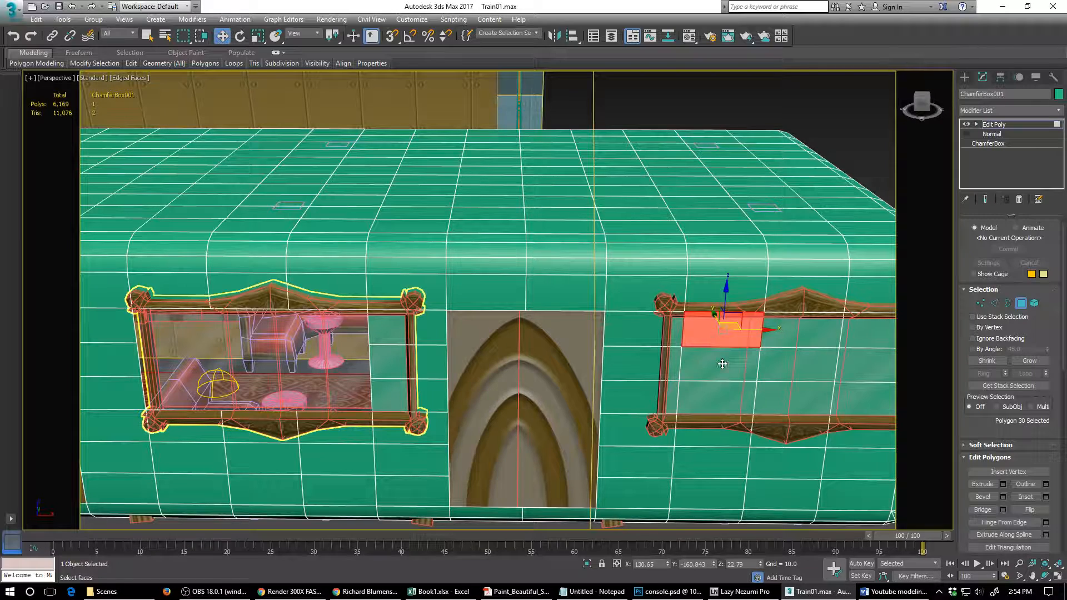
pyautogui.click(782, 368)
pyautogui.hotkey('ctrl', 'pageup')
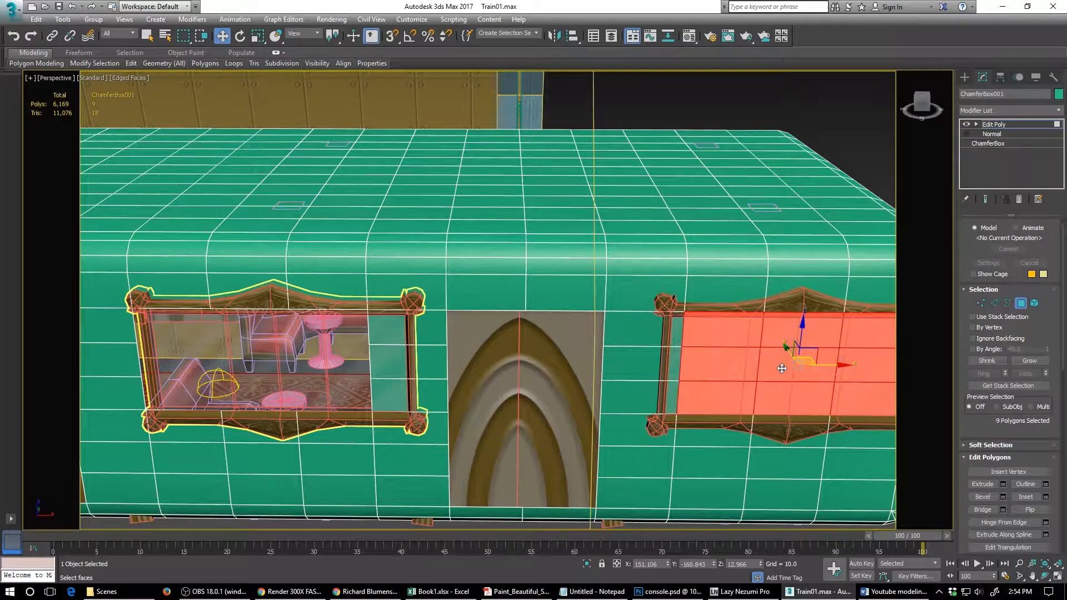
# - Delete the block of shell polygons two wide and three high covering the third near-wall window, leaving its end column nearest the carriage end
pyautogui.scroll(-5, 766, 369)
pyautogui.scroll(3, 766, 370)
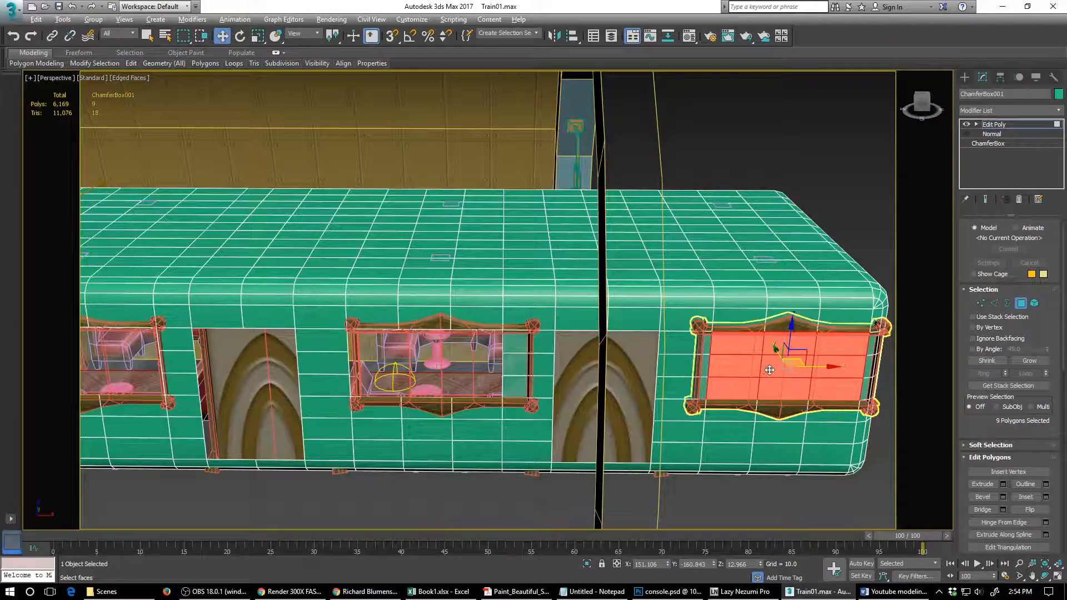
pyautogui.keyDown('alt'); pyautogui.moveTo(769, 369); pyautogui.dragTo(746, 361, button='middle'); pyautogui.keyUp('alt')
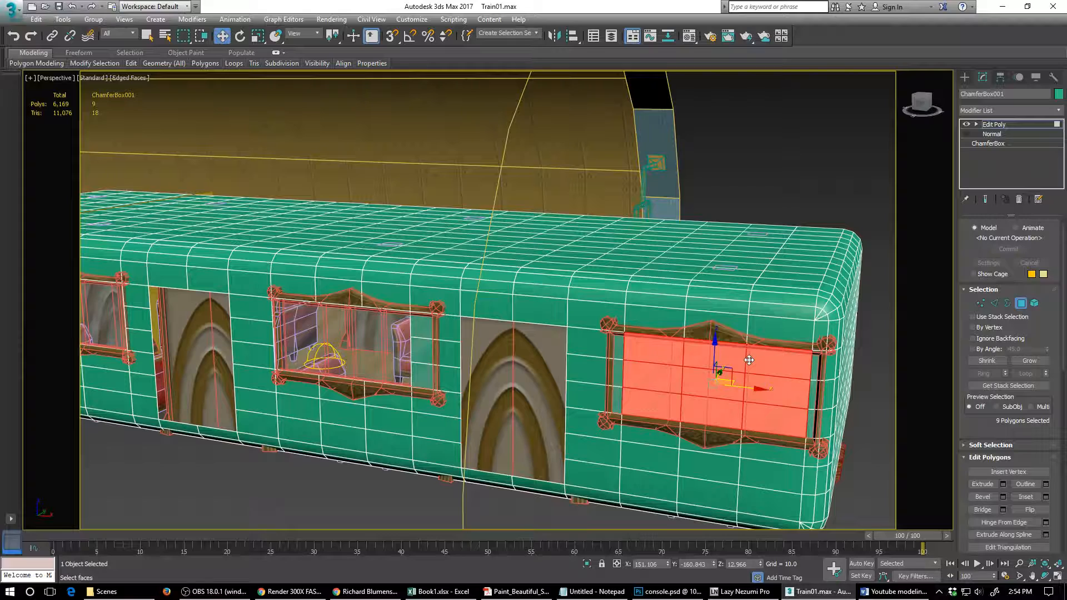
pyautogui.click(732, 362)
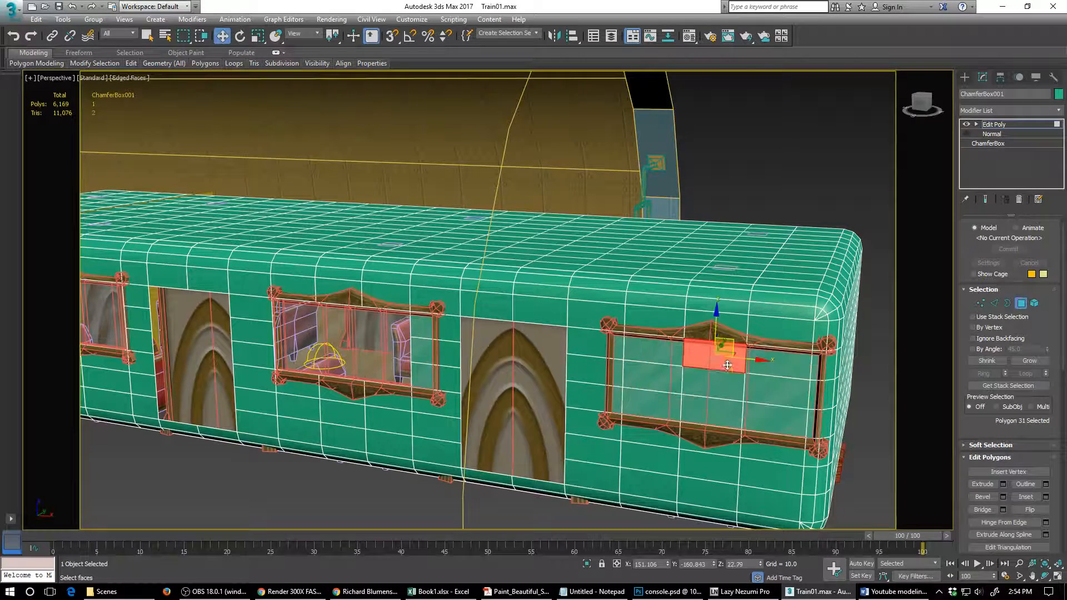
pyautogui.keyDown('ctrl'); pyautogui.click(682, 385); pyautogui.keyUp('ctrl')
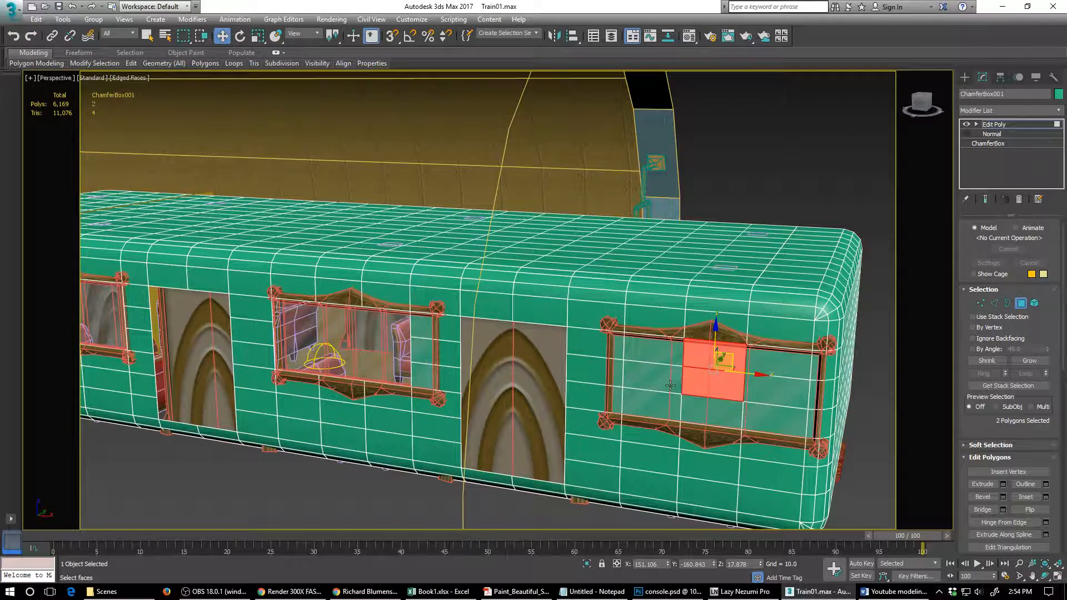
pyautogui.keyDown('ctrl'); pyautogui.click(669, 385); pyautogui.keyUp('ctrl')
pyautogui.keyDown('ctrl'); pyautogui.click(673, 406); pyautogui.keyUp('ctrl')
pyautogui.keyDown('ctrl'); pyautogui.click(692, 412); pyautogui.keyUp('ctrl')
pyautogui.keyDown('ctrl'); pyautogui.click(669, 351); pyautogui.keyUp('ctrl')
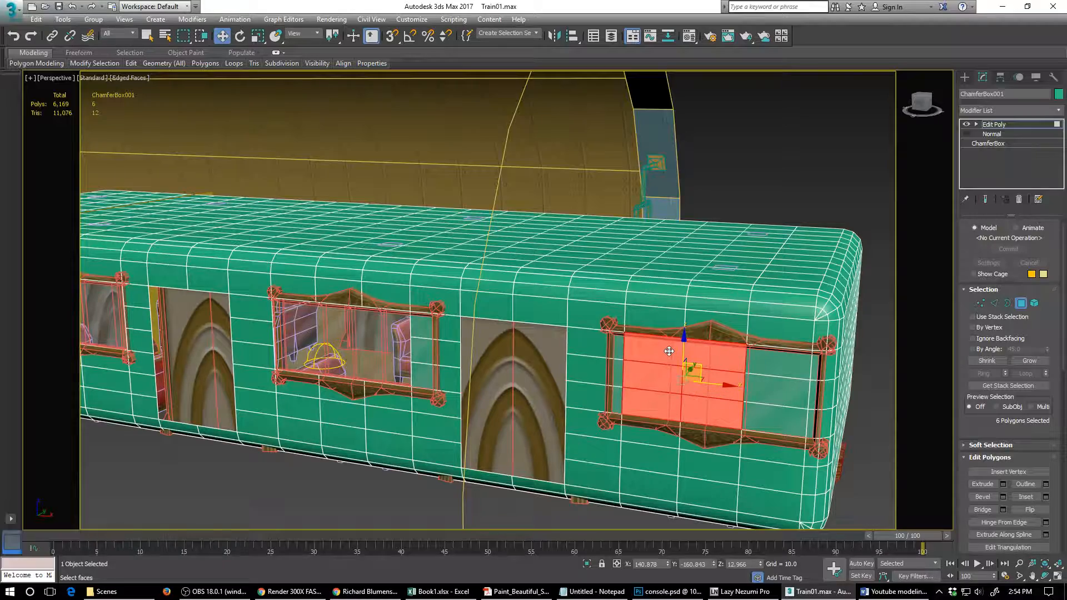
pyautogui.press('Delete')
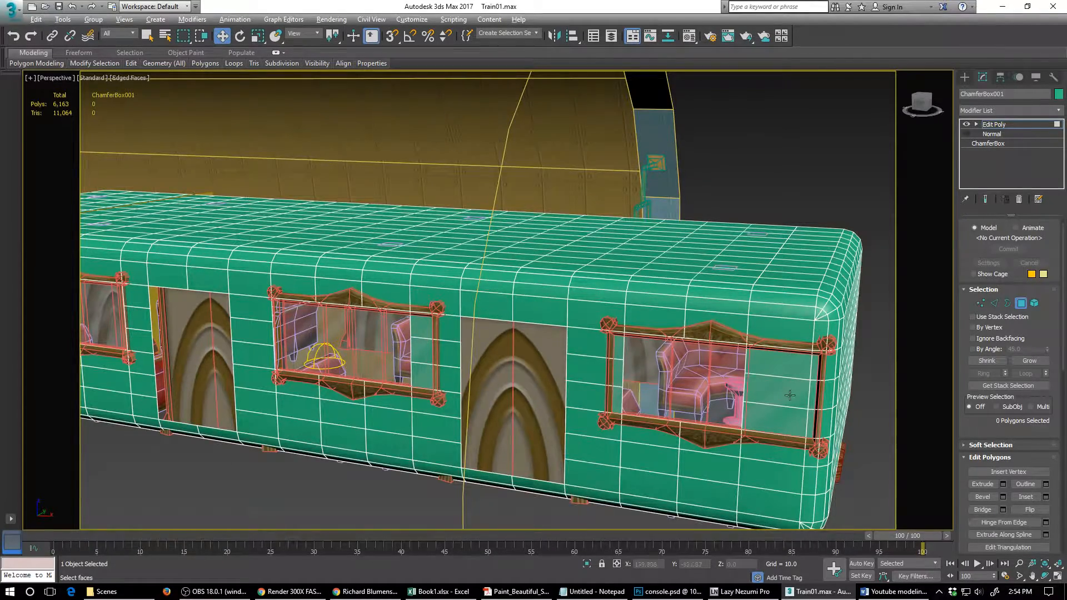
# - On the carriage's opposite wall, delete the three-by-three block of shell polygons inside the window outline nearest the coupler end
pyautogui.keyDown('alt'); pyautogui.moveTo(789, 395); pyautogui.dragTo(618, 396, button='middle'); pyautogui.keyUp('alt')
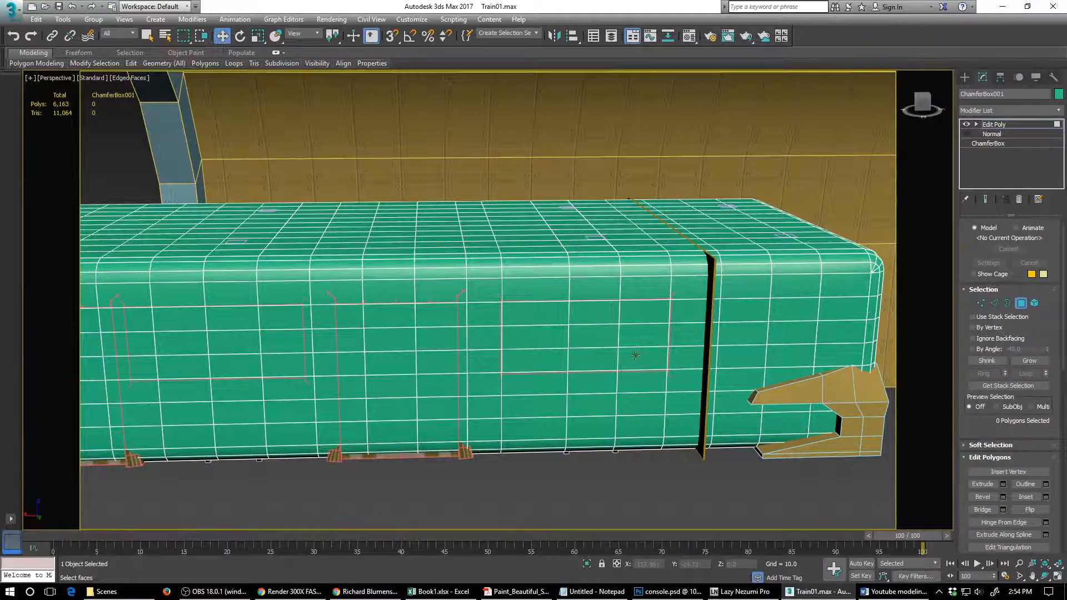
pyautogui.click(440, 316)
pyautogui.keyDown('ctrl'); pyautogui.click(383, 322); pyautogui.keyUp('ctrl')
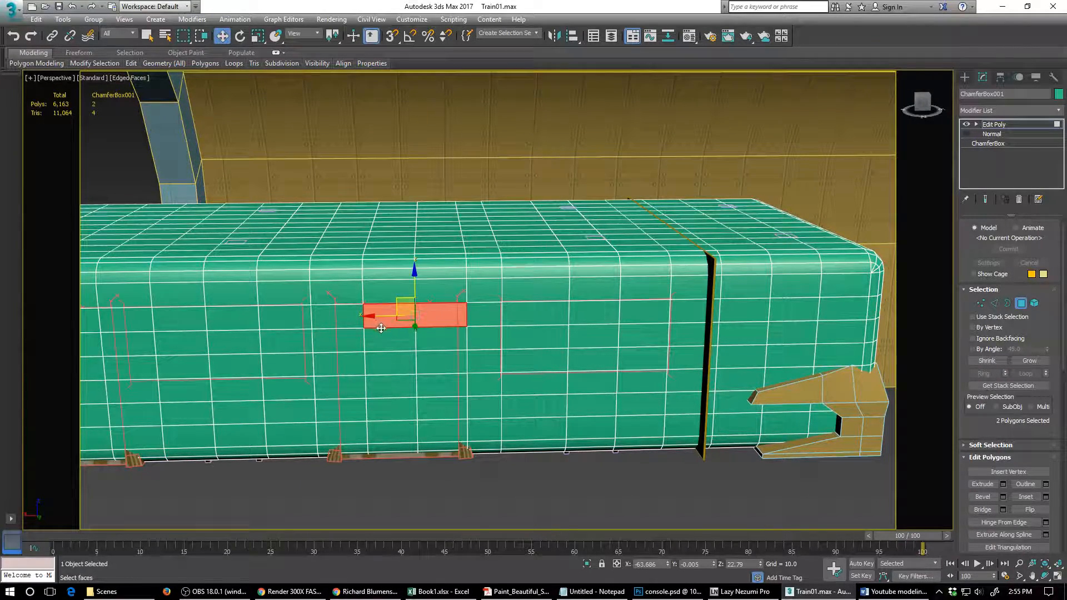
pyautogui.click(544, 314)
pyautogui.keyDown('ctrl'); pyautogui.click(548, 336); pyautogui.keyUp('ctrl')
pyautogui.keyDown('ctrl'); pyautogui.click(592, 336); pyautogui.keyUp('ctrl')
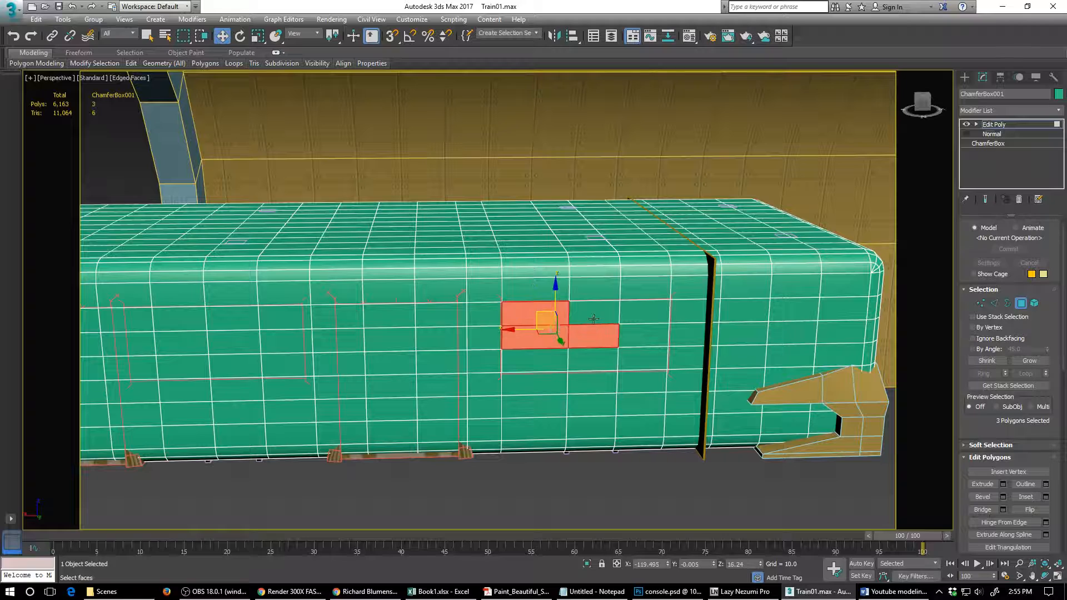
pyautogui.keyDown('ctrl'); pyautogui.click(591, 313); pyautogui.keyUp('ctrl')
pyautogui.keyDown('ctrl'); pyautogui.click(645, 314); pyautogui.keyUp('ctrl')
pyautogui.keyDown('ctrl'); pyautogui.click(643, 335); pyautogui.keyUp('ctrl')
pyautogui.keyDown('ctrl'); pyautogui.click(642, 359); pyautogui.keyUp('ctrl')
pyautogui.keyDown('ctrl'); pyautogui.click(592, 359); pyautogui.keyUp('ctrl')
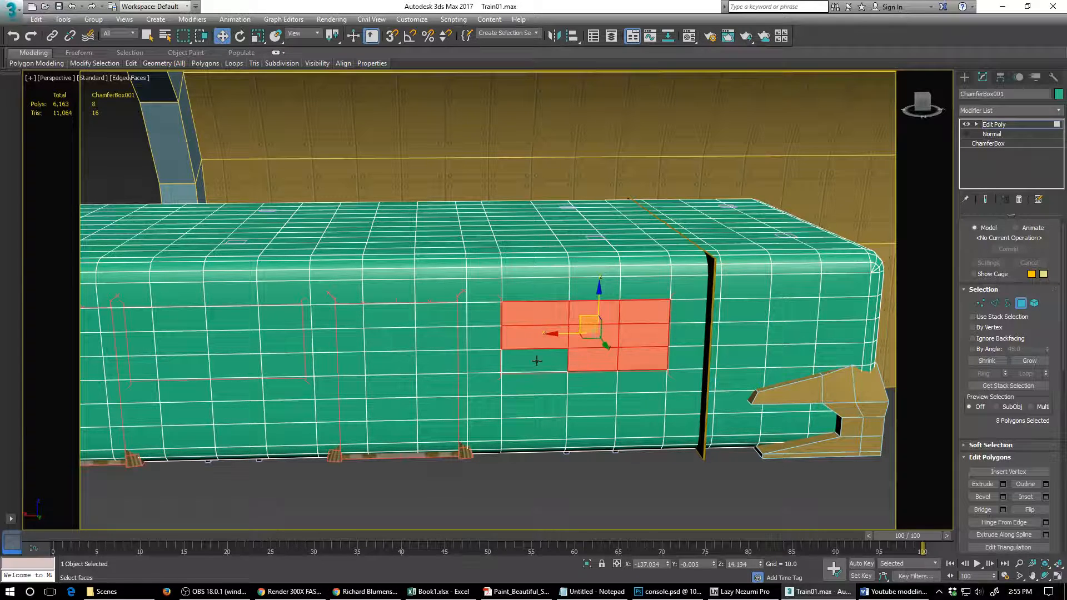
pyautogui.keyDown('ctrl'); pyautogui.click(527, 363); pyautogui.keyUp('ctrl')
pyautogui.press('Delete')
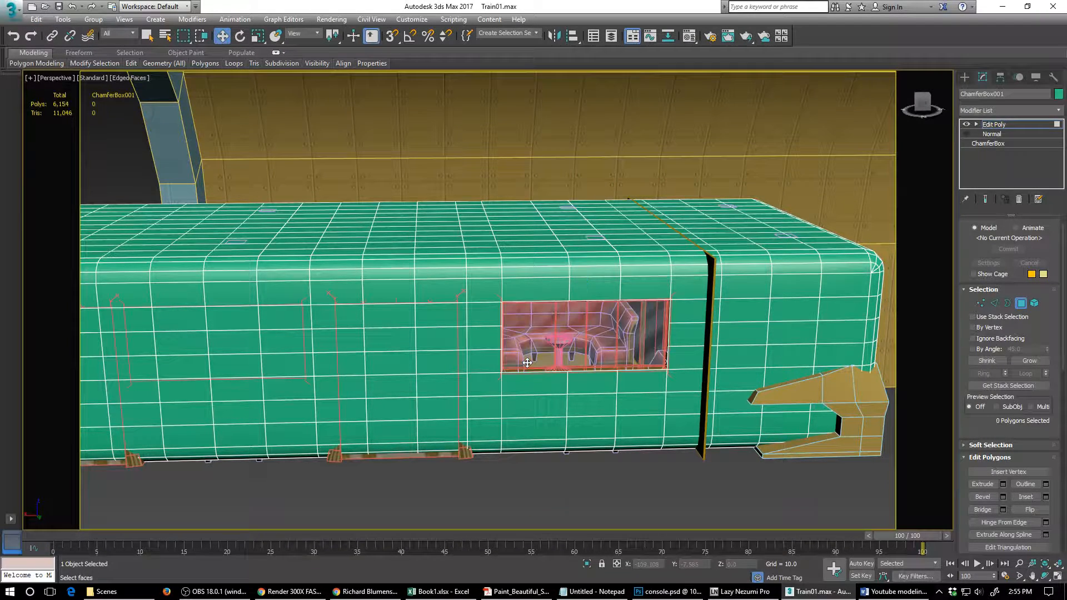
# - Select the block of shell polygons two wide and seven high covering the arched panel beside the opened window on the opposite wall
pyautogui.click(434, 315)
pyautogui.keyDown('ctrl'); pyautogui.click(396, 316); pyautogui.keyUp('ctrl')
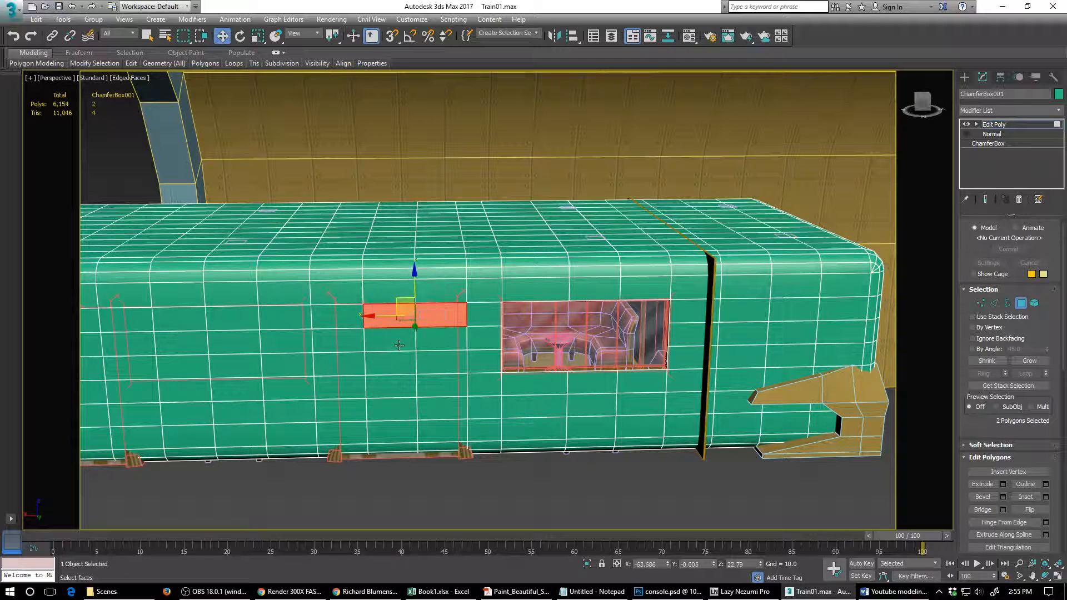
pyautogui.keyDown('ctrl'); pyautogui.click(400, 344); pyautogui.keyUp('ctrl')
pyautogui.keyDown('ctrl'); pyautogui.click(426, 347); pyautogui.keyUp('ctrl')
pyautogui.keyDown('ctrl'); pyautogui.click(434, 364); pyautogui.keyUp('ctrl')
pyautogui.keyDown('ctrl'); pyautogui.click(429, 388); pyautogui.keyUp('ctrl')
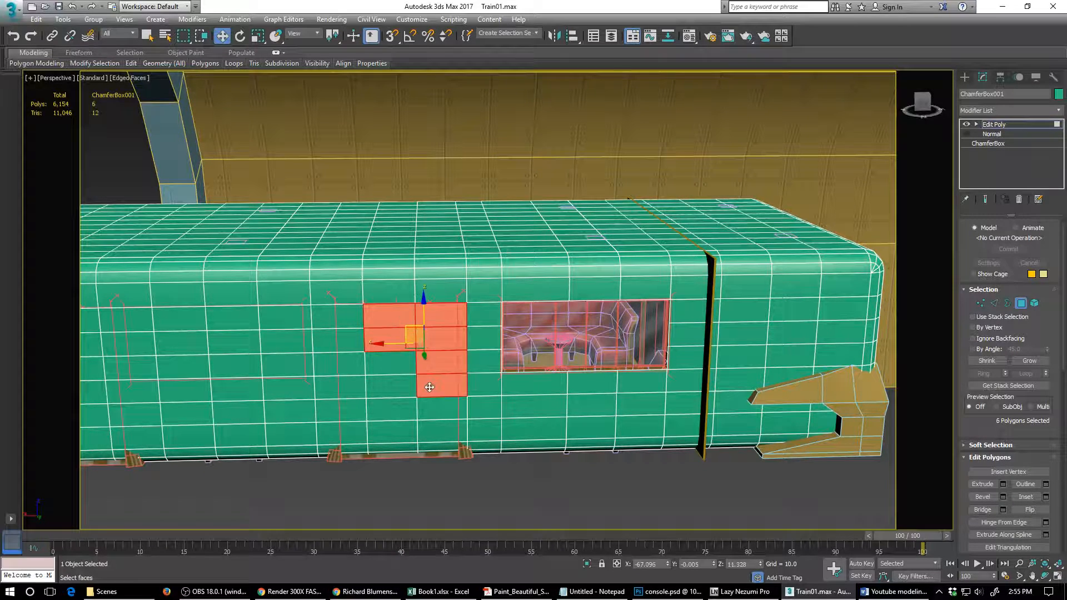
pyautogui.keyDown('ctrl'); pyautogui.click(397, 389); pyautogui.keyUp('ctrl')
pyautogui.keyDown('ctrl'); pyautogui.click(397, 409); pyautogui.keyUp('ctrl')
pyautogui.keyDown('ctrl'); pyautogui.click(396, 432); pyautogui.keyUp('ctrl')
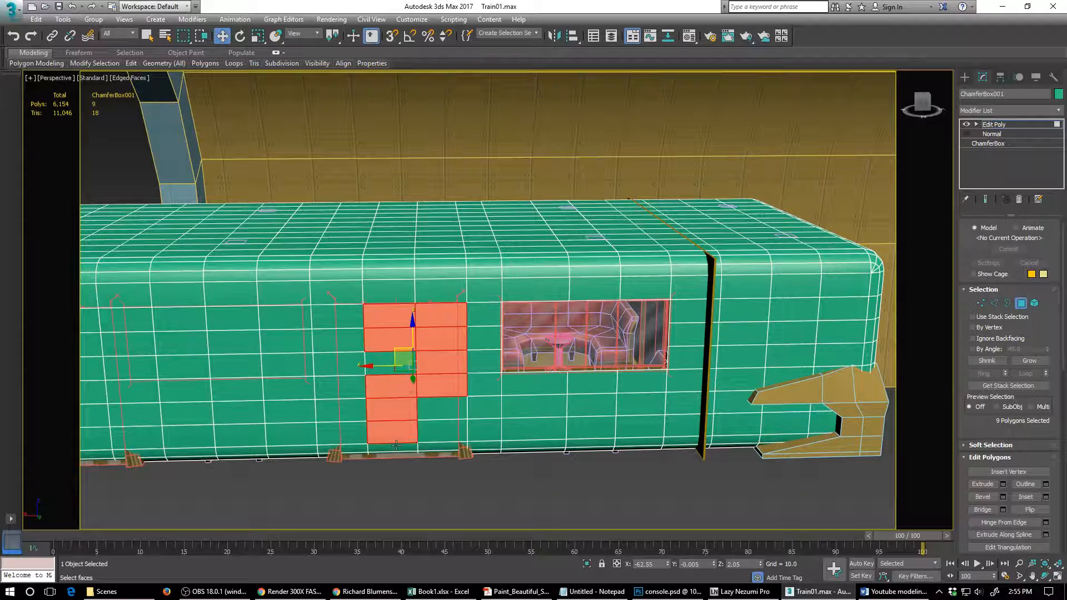
pyautogui.keyDown('ctrl'); pyautogui.click(400, 446); pyautogui.keyUp('ctrl')
pyautogui.keyDown('ctrl'); pyautogui.click(434, 446); pyautogui.keyUp('ctrl')
pyautogui.keyDown('ctrl'); pyautogui.click(441, 428); pyautogui.keyUp('ctrl')
pyautogui.keyDown('ctrl'); pyautogui.click(442, 405); pyautogui.keyUp('ctrl')
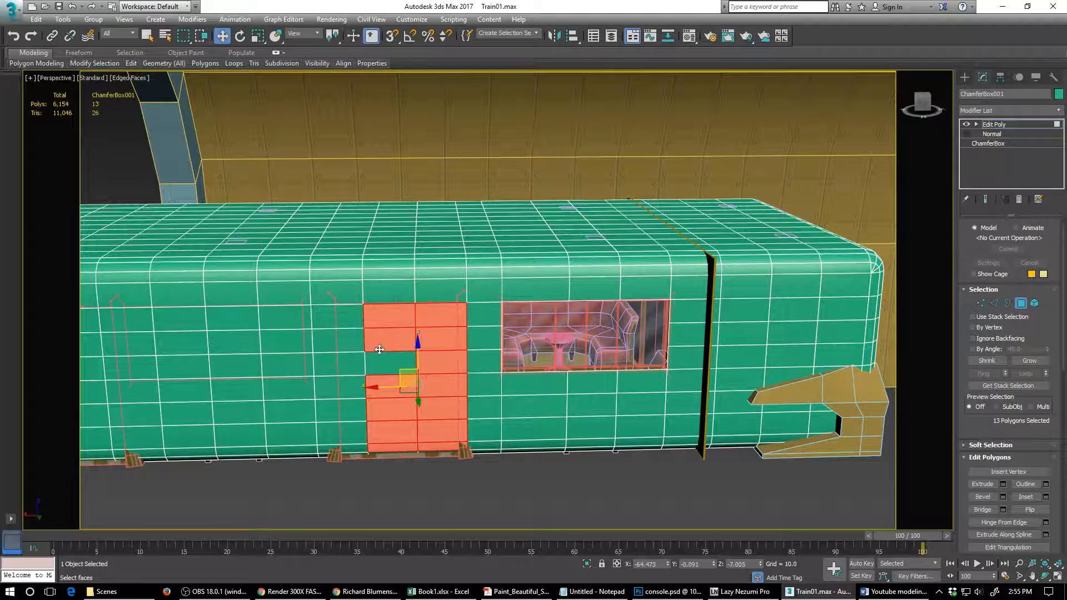
pyautogui.keyDown('ctrl'); pyautogui.click(379, 359); pyautogui.keyUp('ctrl')
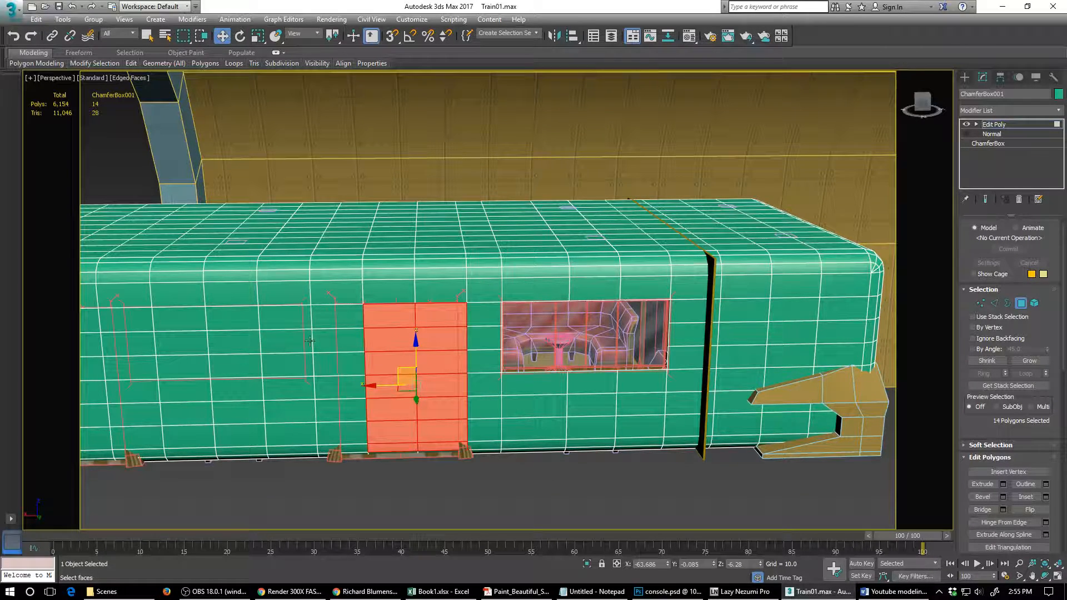
# - Add the three-by-three block covering the opposite wall's middle window to the selection and delete all the selected polygons
pyautogui.keyDown('ctrl'); pyautogui.click(275, 320); pyautogui.keyUp('ctrl')
pyautogui.keyDown('ctrl'); pyautogui.click(275, 336); pyautogui.keyUp('ctrl')
pyautogui.keyDown('ctrl'); pyautogui.click(267, 362); pyautogui.keyUp('ctrl')
pyautogui.keyDown('ctrl'); pyautogui.click(240, 365); pyautogui.keyUp('ctrl')
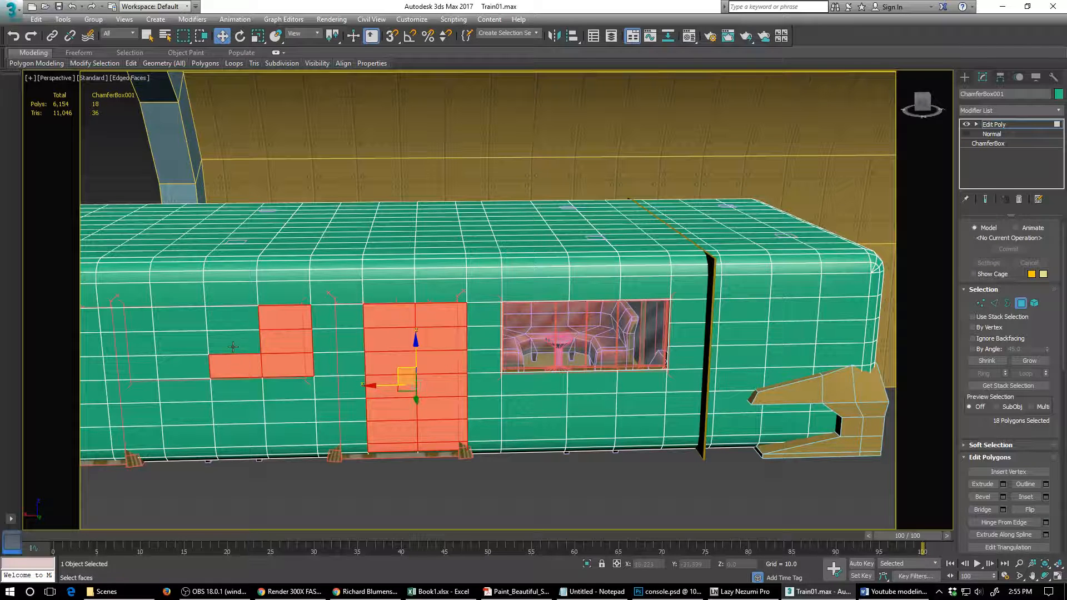
pyautogui.keyDown('ctrl'); pyautogui.click(233, 347); pyautogui.keyUp('ctrl')
pyautogui.keyDown('ctrl'); pyautogui.click(233, 318); pyautogui.keyUp('ctrl')
pyautogui.keyDown('ctrl'); pyautogui.click(180, 318); pyautogui.keyUp('ctrl')
pyautogui.keyDown('ctrl'); pyautogui.click(183, 342); pyautogui.keyUp('ctrl')
pyautogui.keyDown('ctrl'); pyautogui.click(191, 372); pyautogui.keyUp('ctrl')
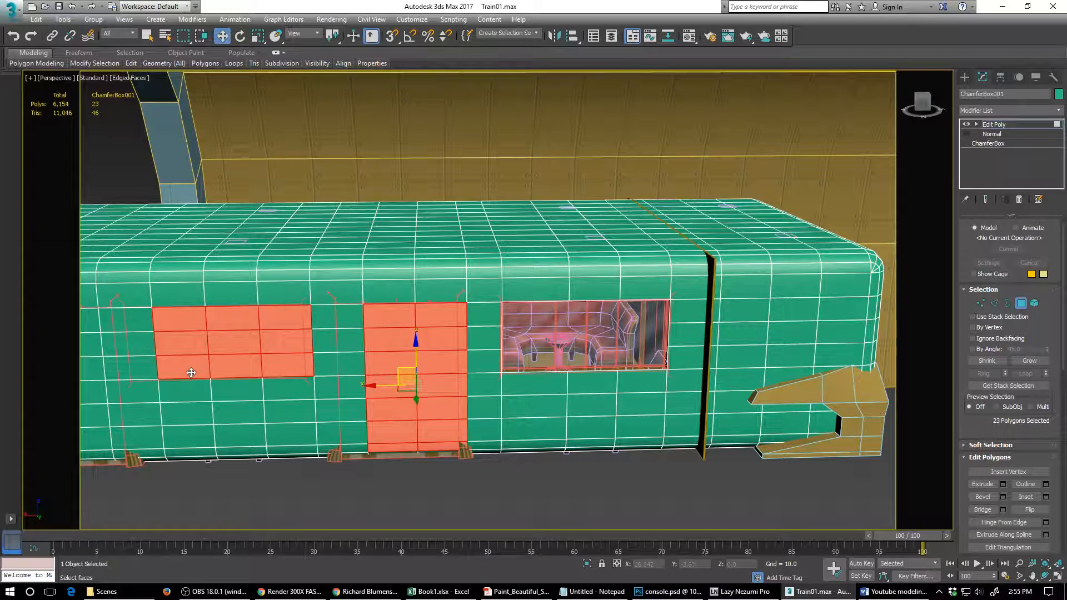
pyautogui.press('Delete')
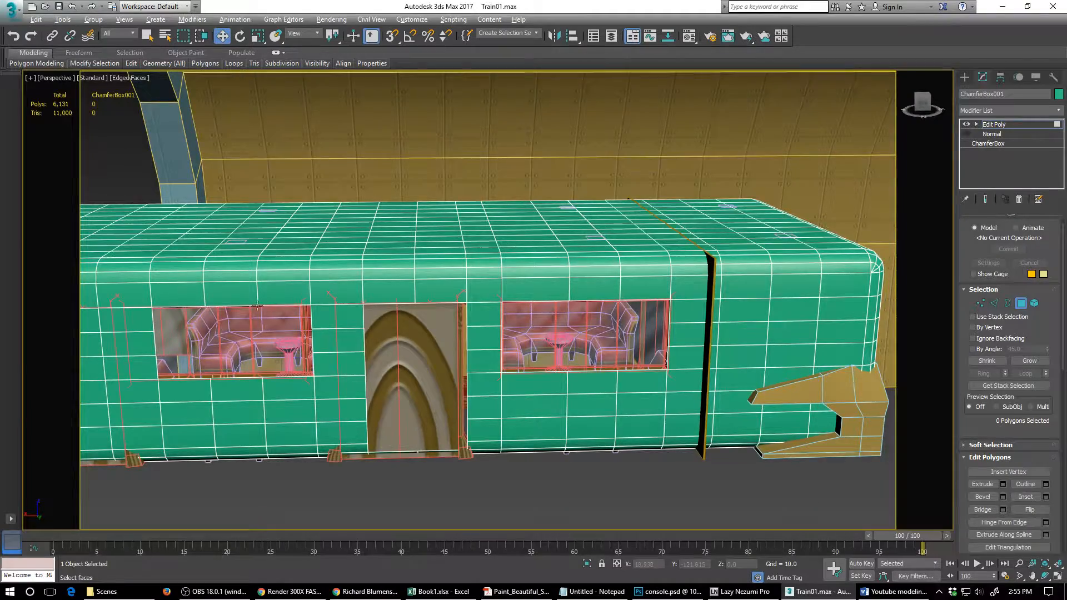
# - Delete the block of shell polygons two wide and seven high covering the opposite wall's second arched panel, behind the wall lamp
pyautogui.keyDown('alt'); pyautogui.moveTo(257, 305); pyautogui.dragTo(628, 309, button='middle'); pyautogui.keyUp('alt')
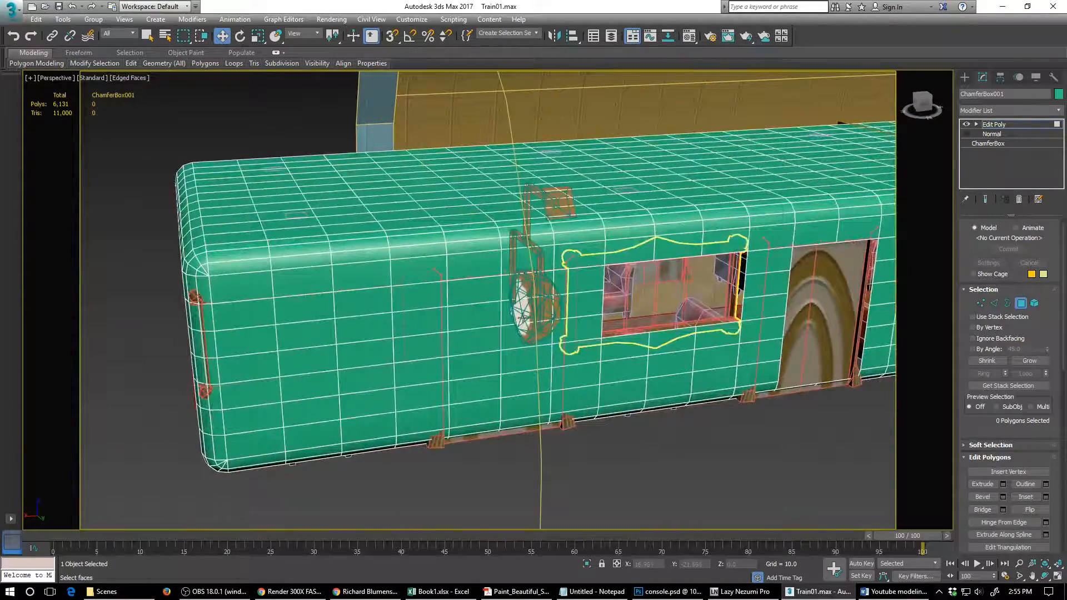
pyautogui.click(482, 296)
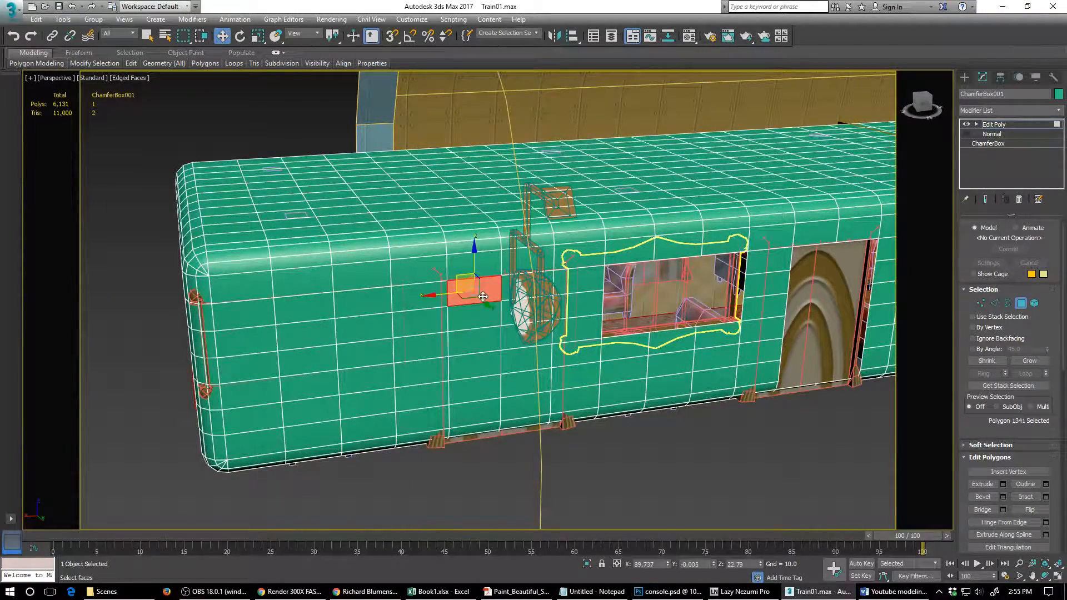
pyautogui.keyDown('ctrl'); pyautogui.click(518, 293); pyautogui.keyUp('ctrl')
pyautogui.keyDown('ctrl'); pyautogui.click(520, 315); pyautogui.keyUp('ctrl')
pyautogui.keyDown('ctrl'); pyautogui.click(486, 319); pyautogui.keyUp('ctrl')
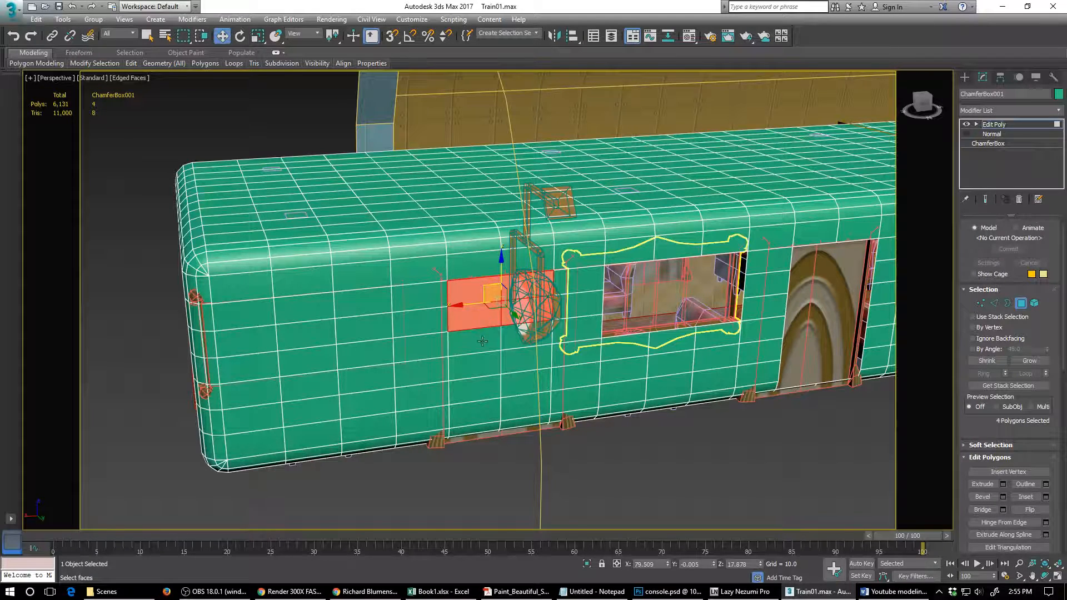
pyautogui.keyDown('ctrl'); pyautogui.click(483, 342); pyautogui.keyUp('ctrl')
pyautogui.keyDown('ctrl'); pyautogui.click(526, 341); pyautogui.keyUp('ctrl')
pyautogui.keyDown('ctrl'); pyautogui.click(524, 358); pyautogui.keyUp('ctrl')
pyautogui.keyDown('ctrl'); pyautogui.click(479, 365); pyautogui.keyUp('ctrl')
pyautogui.keyDown('ctrl'); pyautogui.click(479, 389); pyautogui.keyUp('ctrl')
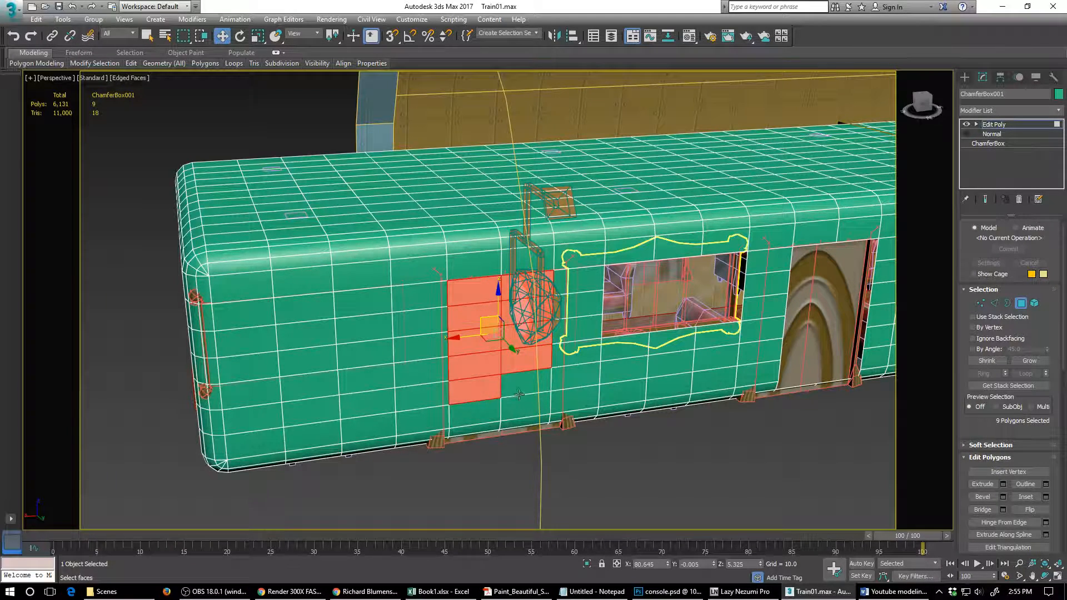
pyautogui.keyDown('ctrl'); pyautogui.click(520, 393); pyautogui.keyUp('ctrl')
pyautogui.keyDown('ctrl'); pyautogui.click(521, 407); pyautogui.keyUp('ctrl')
pyautogui.keyDown('ctrl'); pyautogui.click(478, 414); pyautogui.keyUp('ctrl')
pyautogui.keyDown('ctrl'); pyautogui.click(476, 429); pyautogui.keyUp('ctrl')
pyautogui.keyDown('ctrl'); pyautogui.click(524, 426); pyautogui.keyUp('ctrl')
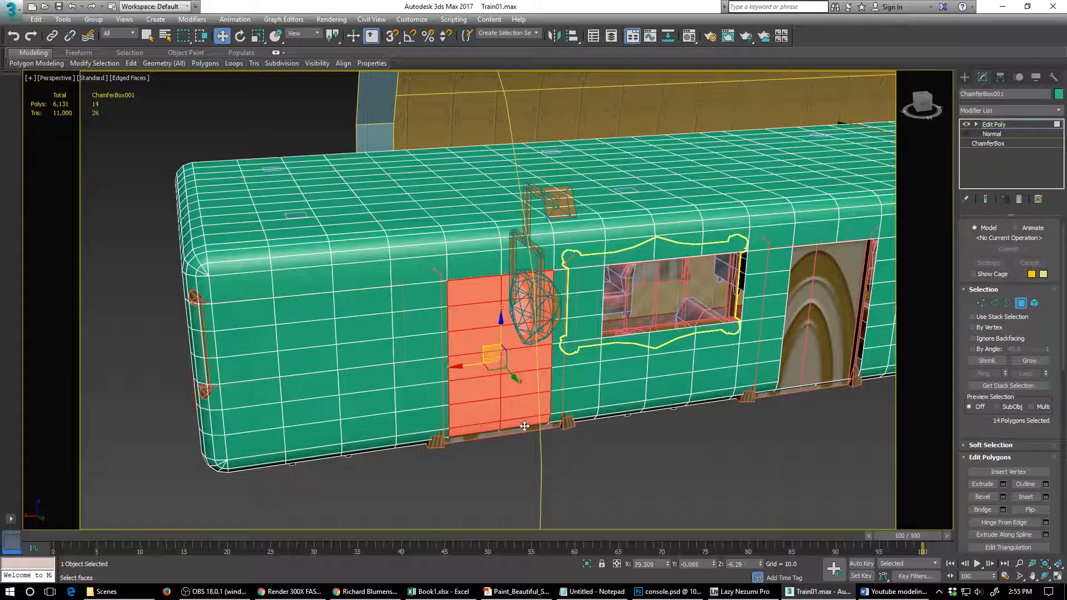
pyautogui.press('Delete')
# - Delete the block of shell polygons two wide and three high covering the opposite wall's last window, near the carriage end
pyautogui.press('alt')
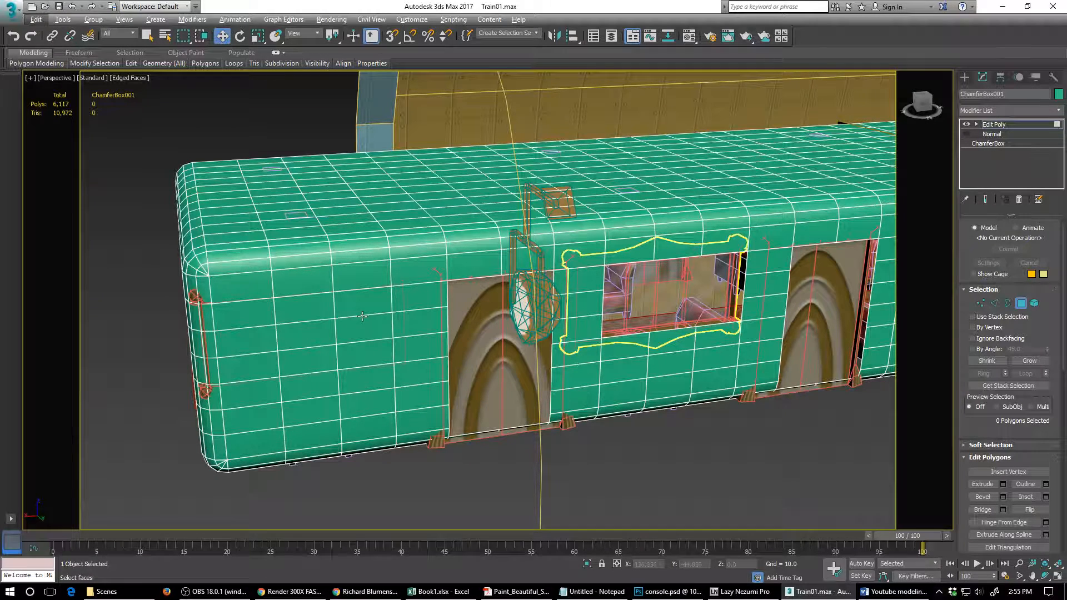
pyautogui.click(363, 309)
pyautogui.keyDown('ctrl'); pyautogui.click(365, 327); pyautogui.keyUp('ctrl')
pyautogui.keyDown('ctrl'); pyautogui.click(363, 349); pyautogui.keyUp('ctrl')
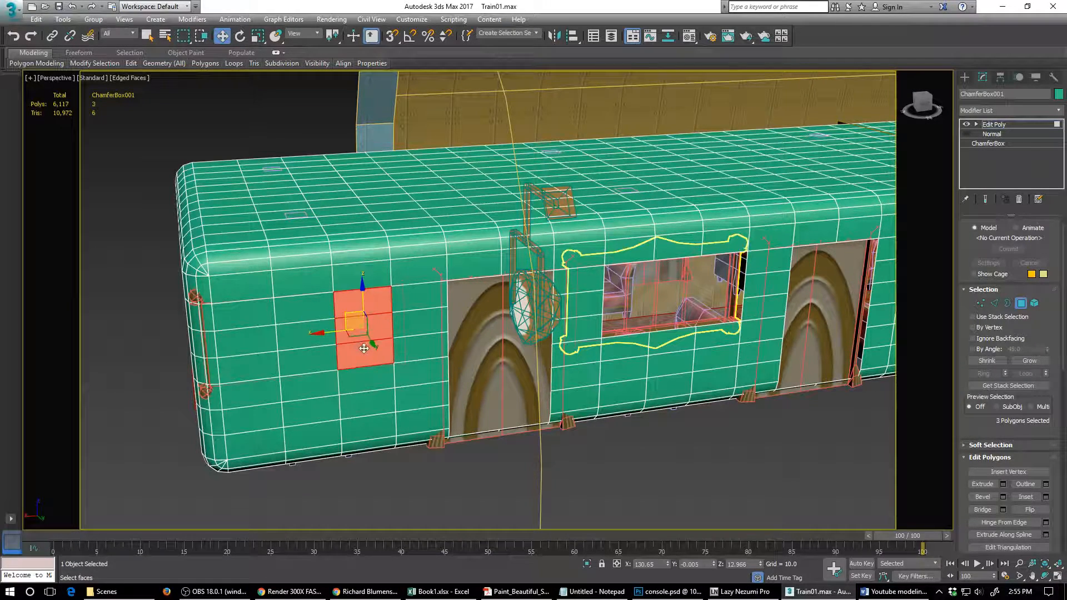
pyautogui.keyDown('ctrl'); pyautogui.click(308, 362); pyautogui.keyUp('ctrl')
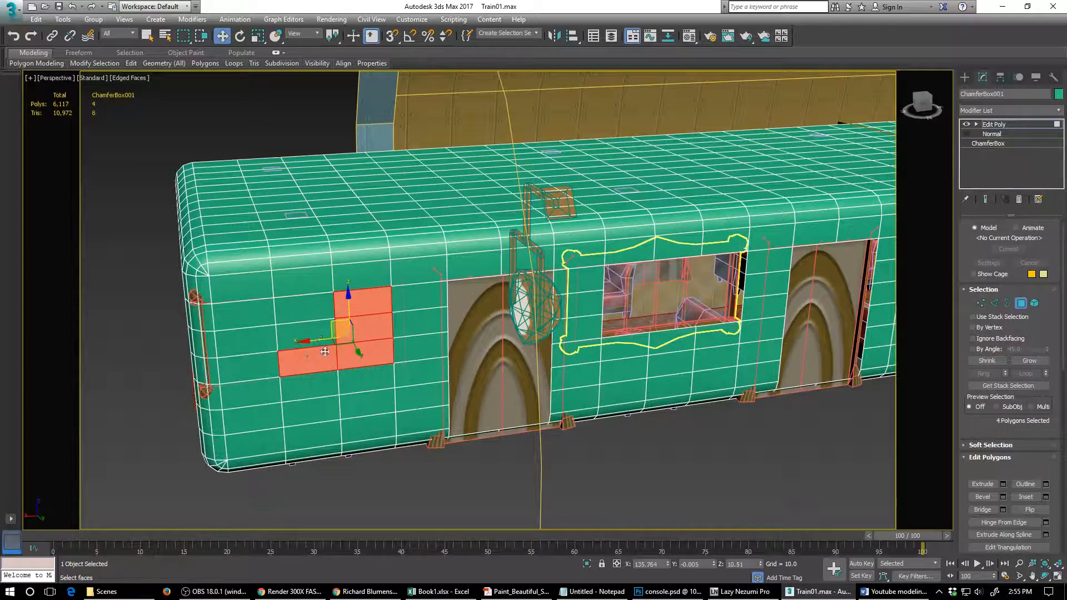
pyautogui.keyDown('ctrl'); pyautogui.click(316, 335); pyautogui.keyUp('ctrl')
pyautogui.keyDown('ctrl'); pyautogui.click(311, 318); pyautogui.keyUp('ctrl')
pyautogui.press('Delete')
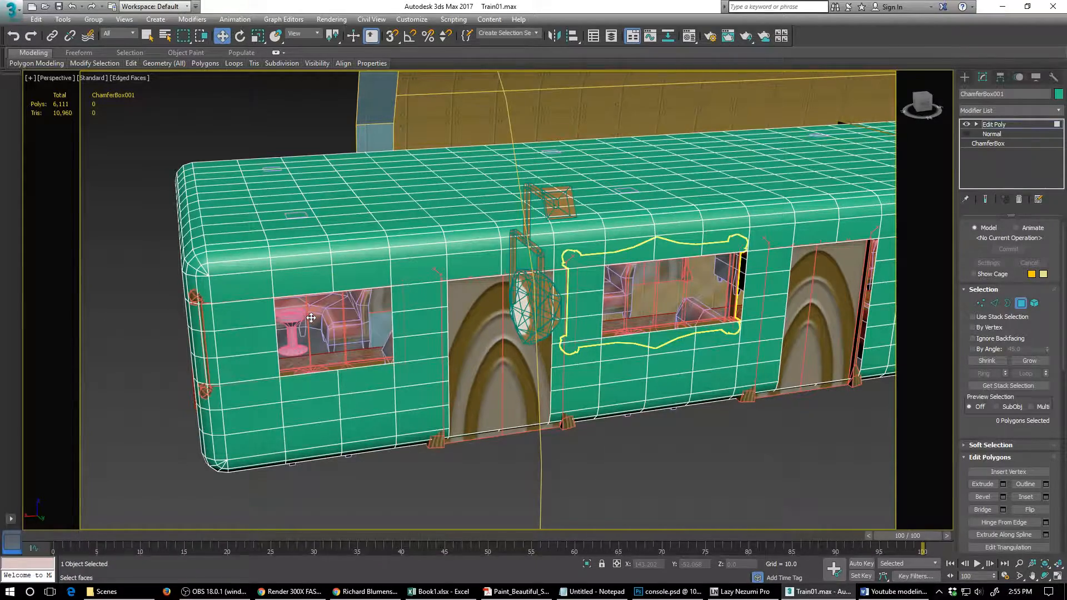
pyautogui.keyDown('alt'); pyautogui.moveTo(224, 308); pyautogui.dragTo(261, 306, button='middle'); pyautogui.keyUp('alt')
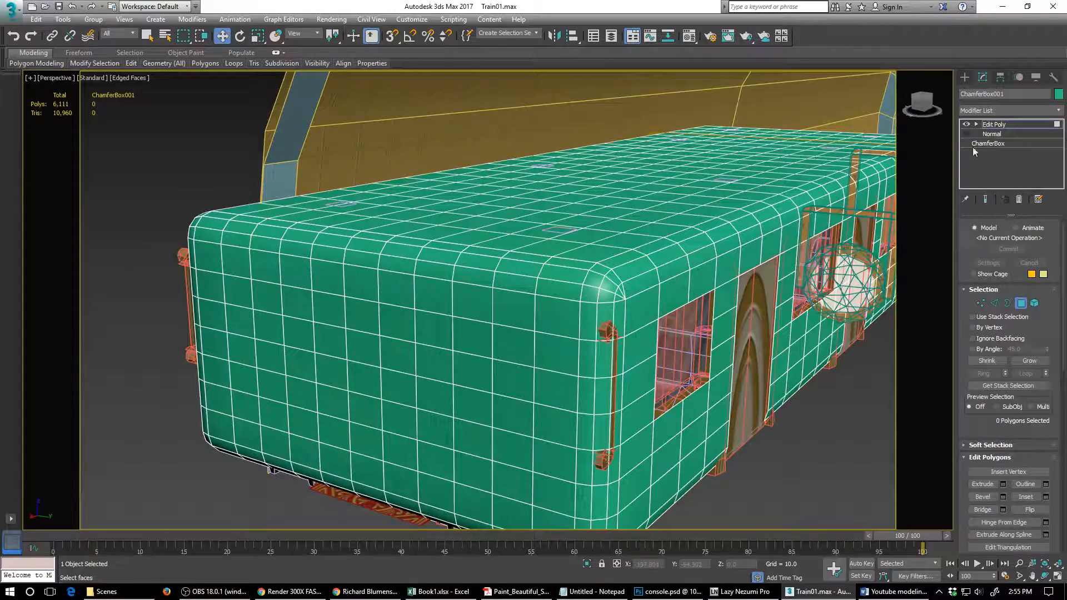
# - Delete the block of shell polygons three wide and six high covering the arched panel in the carriage's end wall
pyautogui.click(967, 134)
pyautogui.click(967, 134)
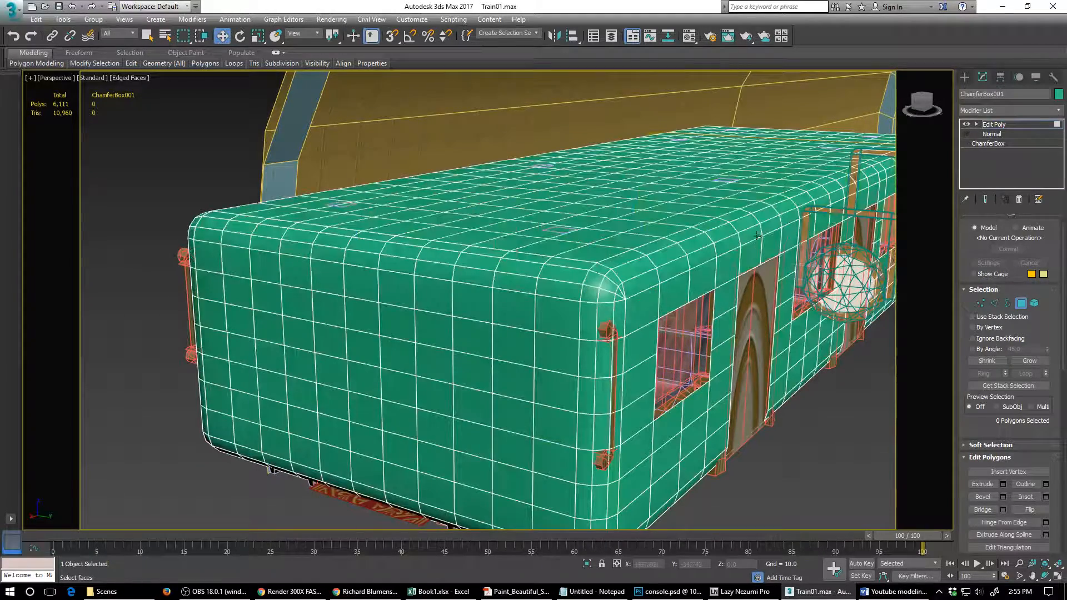
pyautogui.click(397, 322)
pyautogui.click(364, 349)
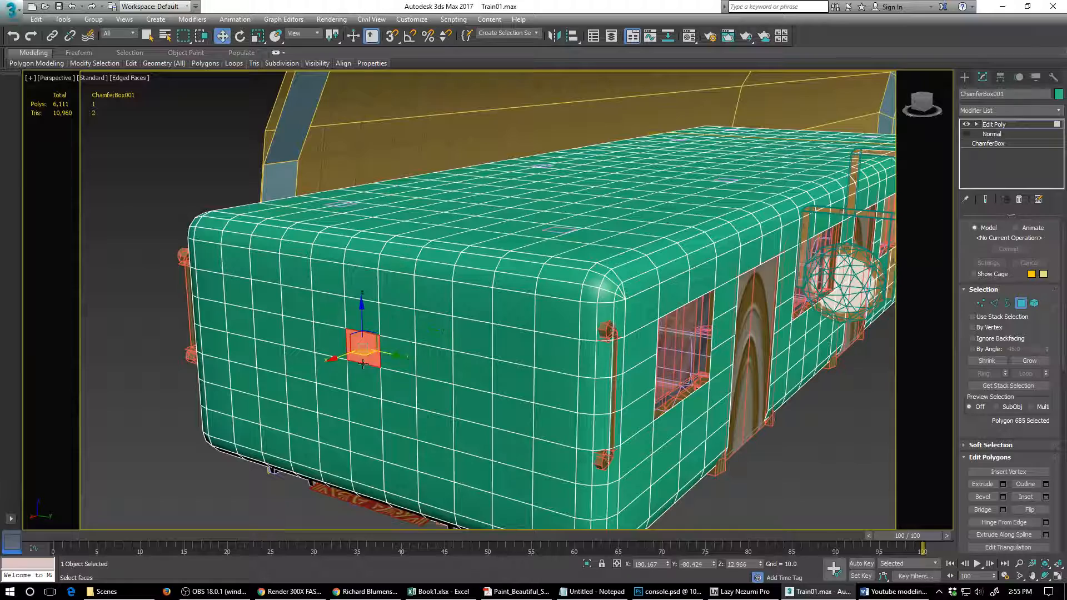
pyautogui.keyDown('ctrl'); pyautogui.click(360, 439); pyautogui.keyUp('ctrl')
pyautogui.keyDown('ctrl'); pyautogui.click(362, 411); pyautogui.keyUp('ctrl')
pyautogui.rightClick(362, 411)
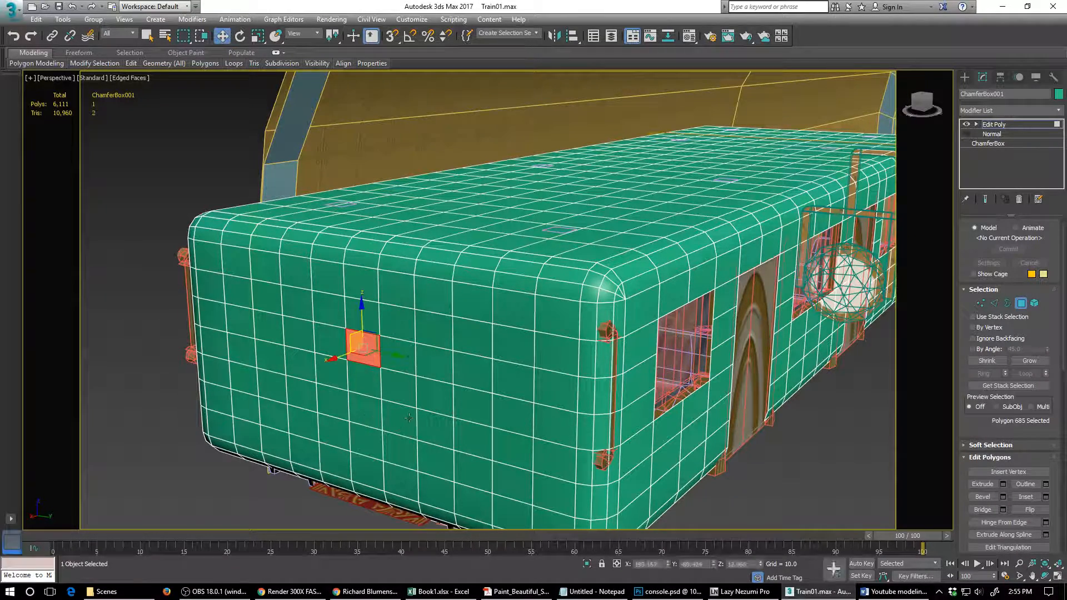
pyautogui.hotkey('ctrl', 'pageup')
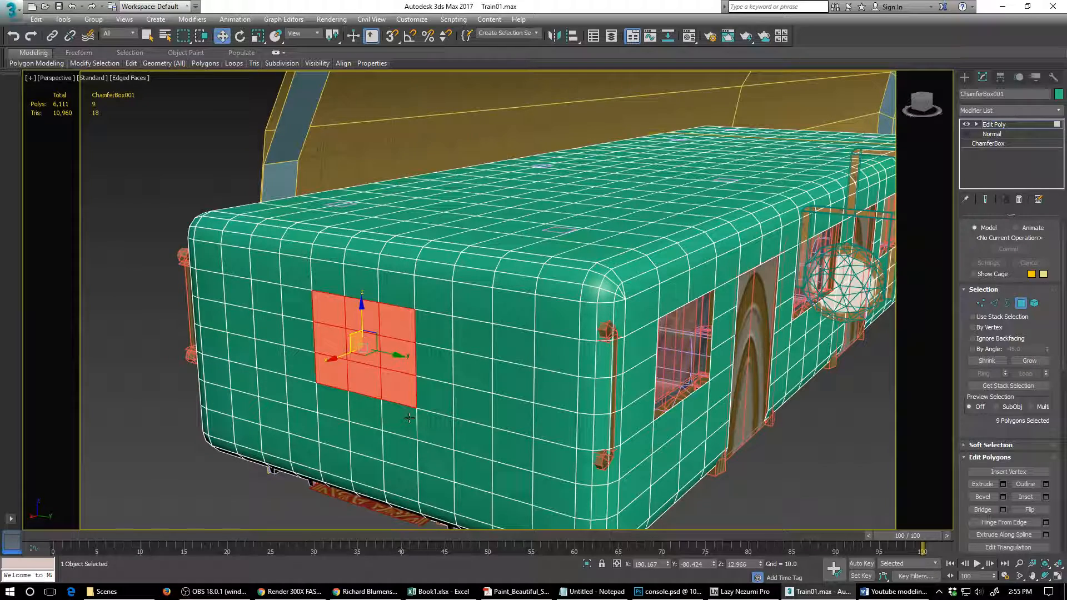
pyautogui.hotkey('ctrl', 'pagedown')
pyautogui.keyDown('ctrl'); pyautogui.click(367, 438); pyautogui.keyUp('ctrl')
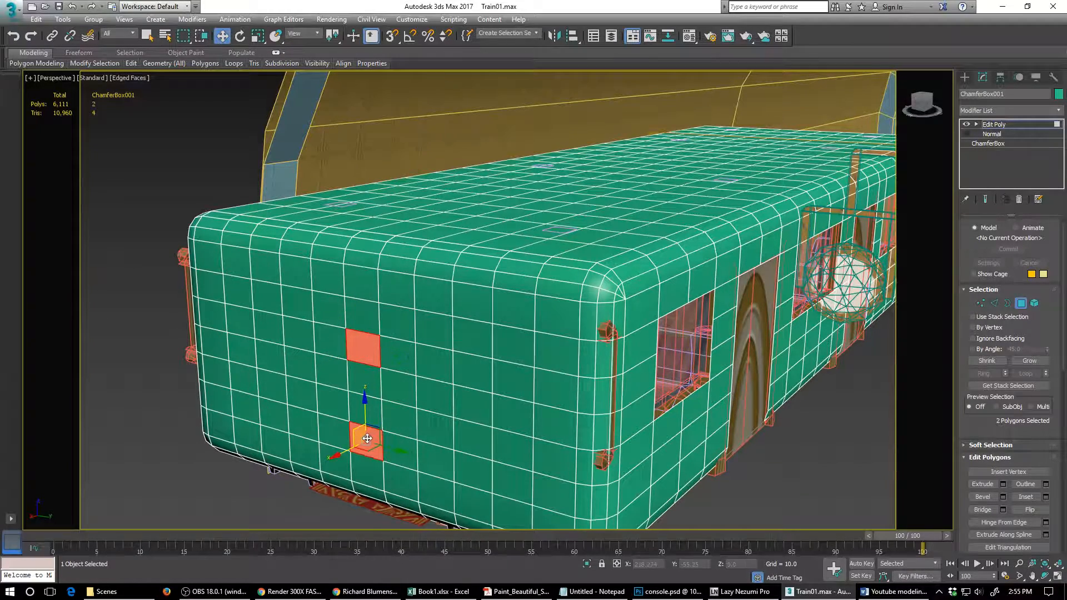
pyautogui.hotkey('ctrl', 'pageup')
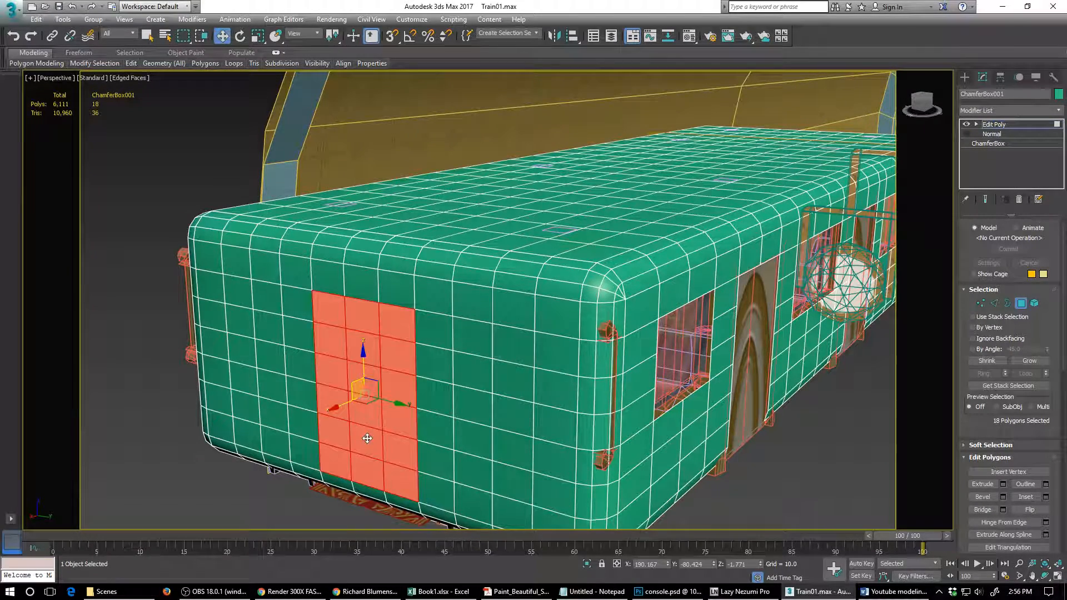
pyautogui.press('Delete')
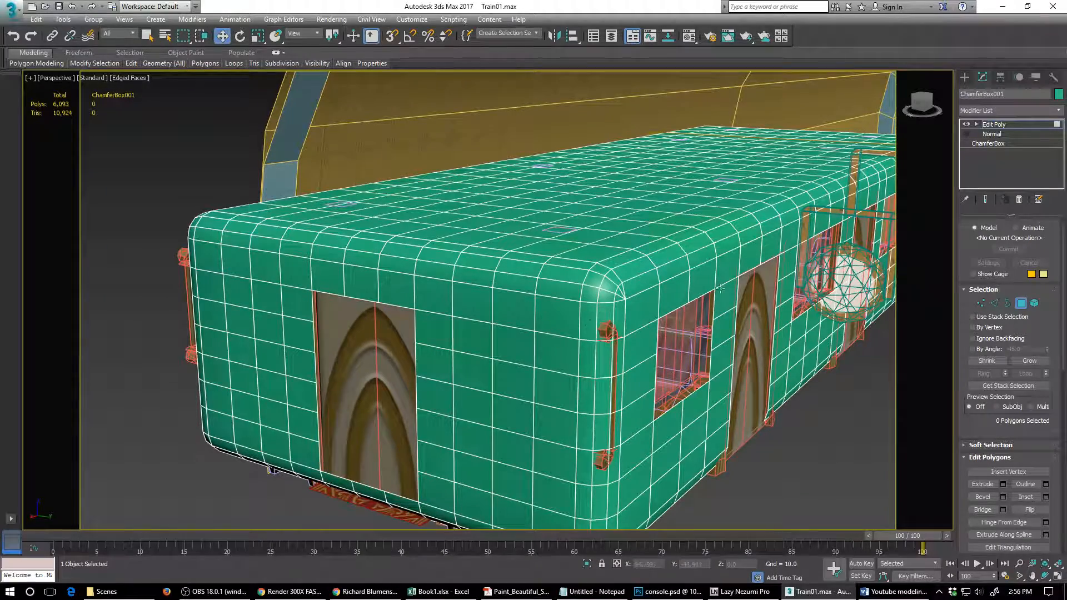
# - Remove the edge loop, including its vertices, that crosses the roof above the arched panel beside the framed middle window
pyautogui.keyDown('alt'); pyautogui.moveTo(720, 289); pyautogui.dragTo(288, 300, button='middle'); pyautogui.keyUp('alt')
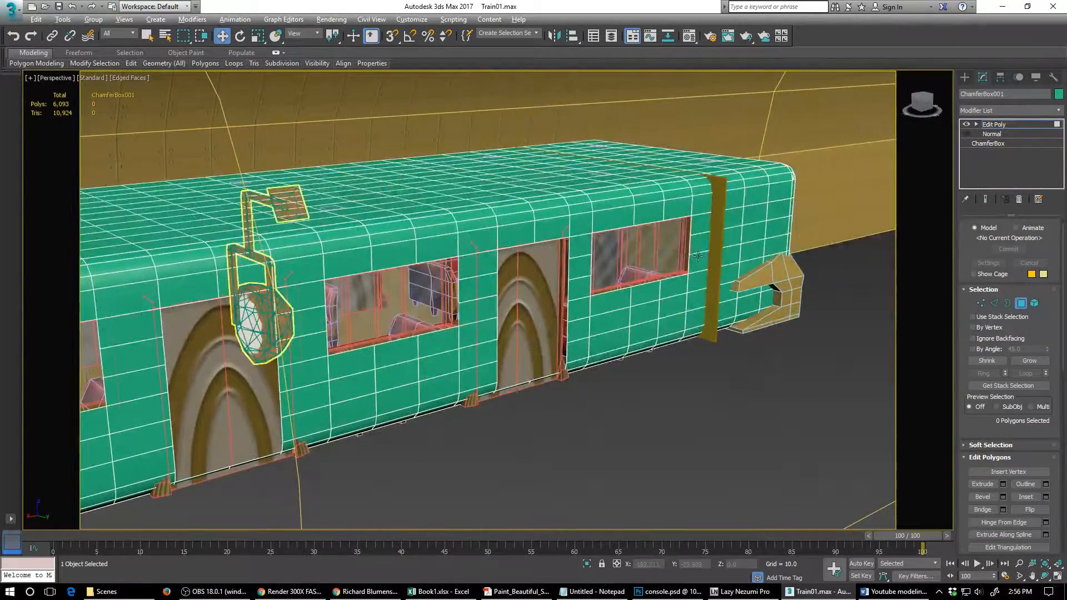
pyautogui.keyDown('alt'); pyautogui.moveTo(697, 256); pyautogui.dragTo(496, 284, button='middle'); pyautogui.keyUp('alt')
pyautogui.scroll(3, 496, 284)
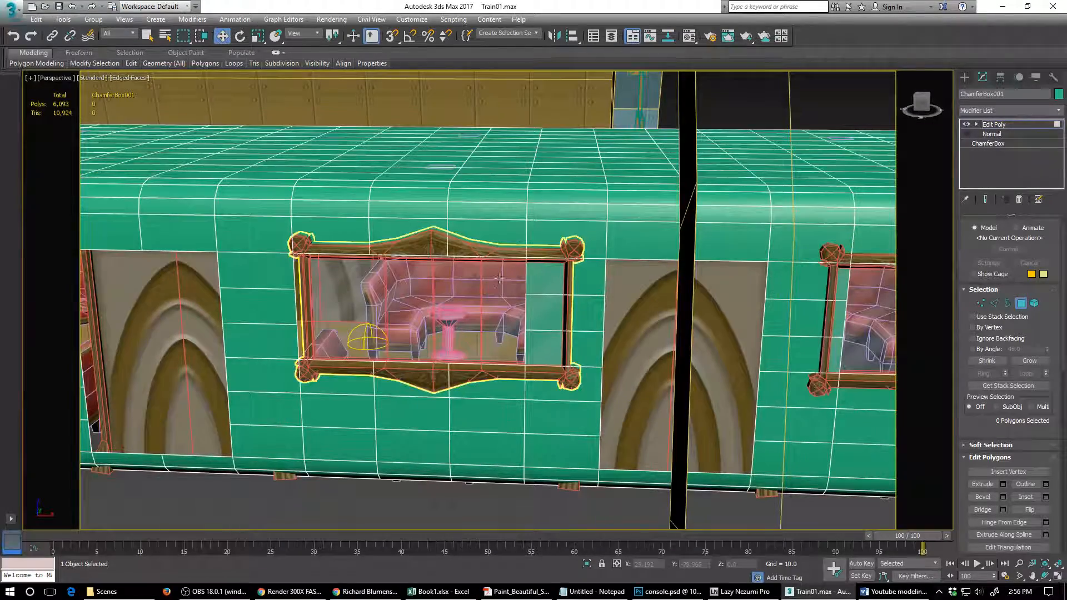
pyautogui.press('2')
pyautogui.keyDown('alt'); pyautogui.moveTo(377, 284); pyautogui.dragTo(507, 276, button='middle'); pyautogui.keyUp('alt')
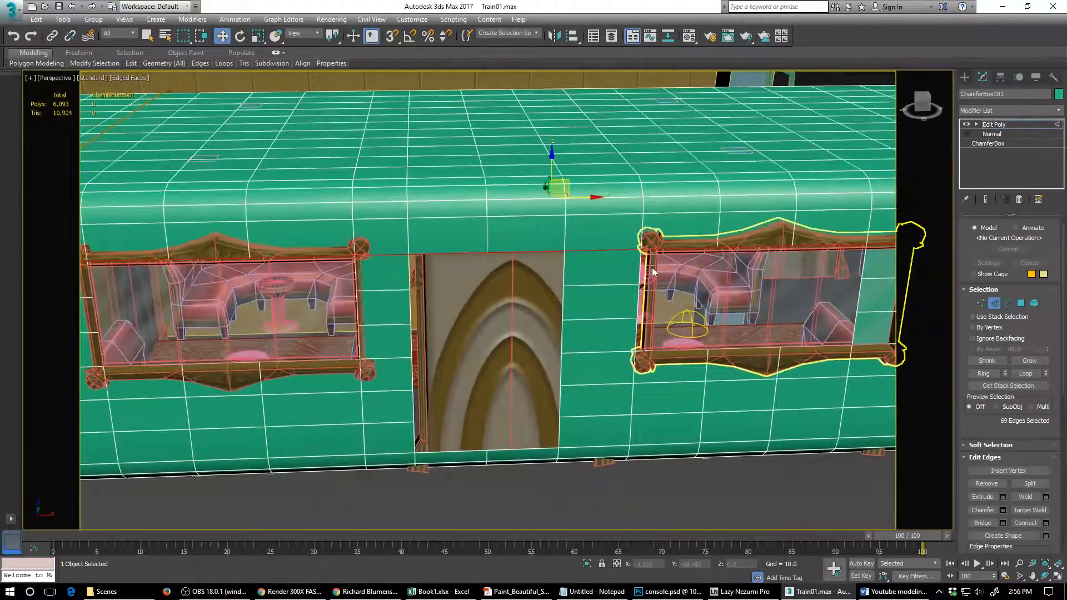
pyautogui.doubleClick(487, 236)
pyautogui.keyDown('alt'); pyautogui.moveTo(546, 228); pyautogui.dragTo(508, 239, button='middle'); pyautogui.keyUp('alt')
pyautogui.scroll(1, 508, 239)
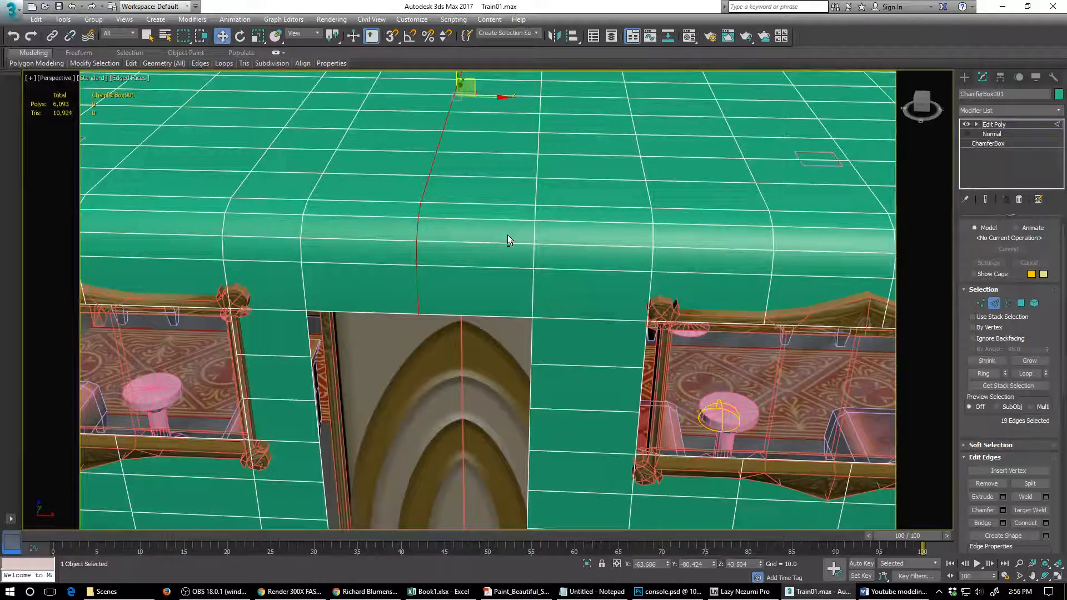
pyautogui.hotkey('ctrl', 'BackSpace')
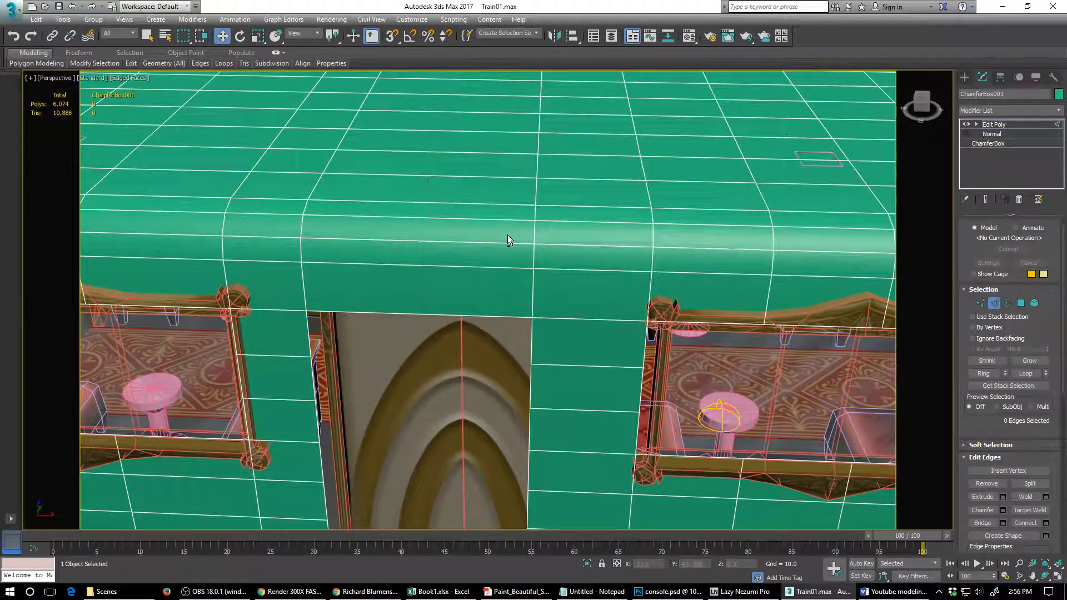
# - Remove the two edge loops, with their vertices, that cross the roof above the framed window near the carriage end
pyautogui.scroll(-4, 329, 300)
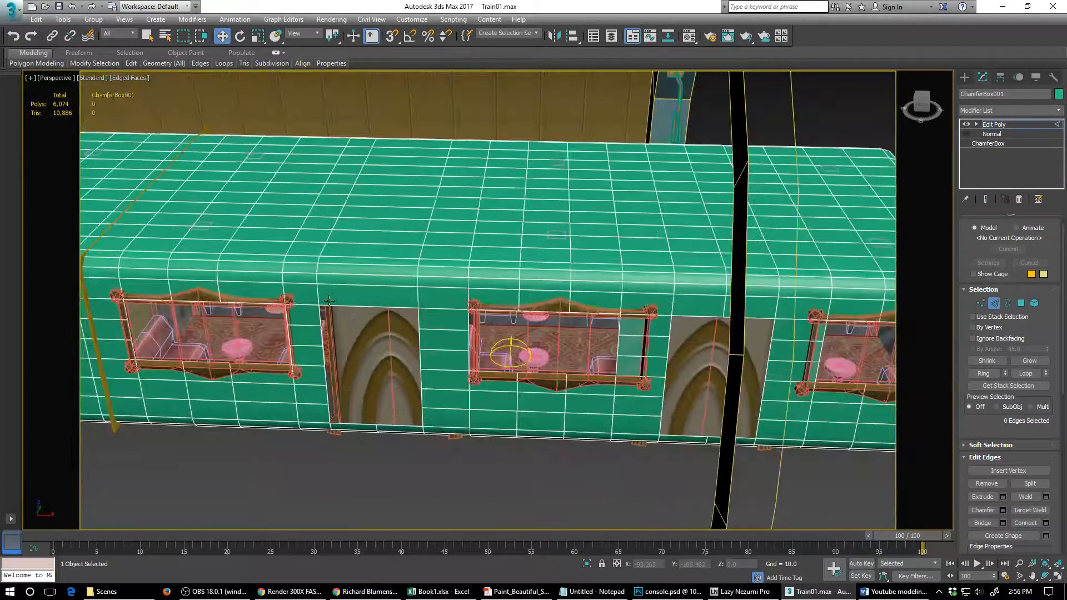
pyautogui.doubleClick(217, 284)
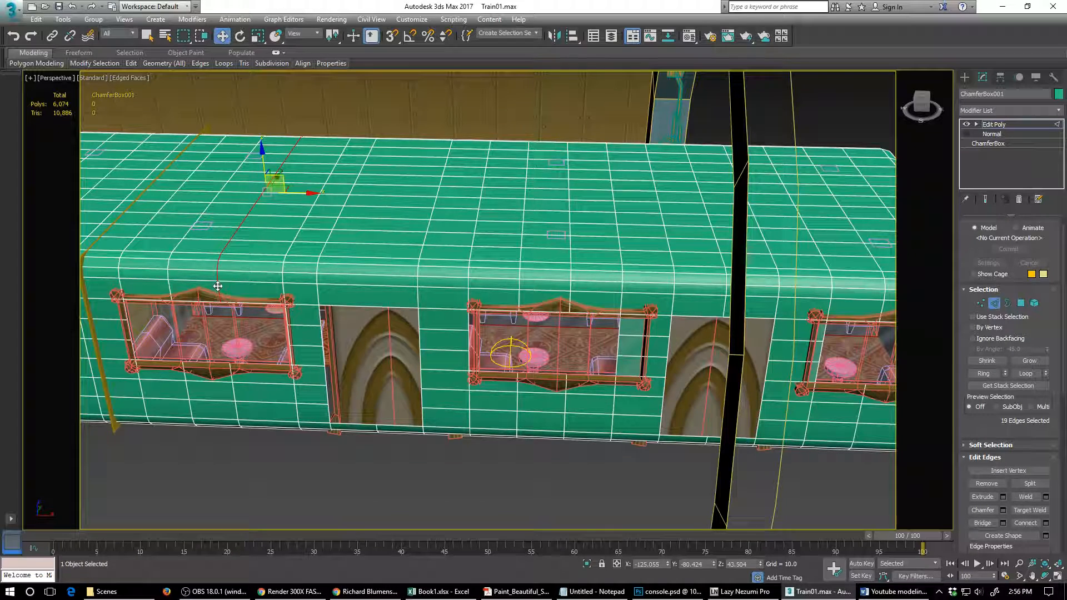
pyautogui.hotkey('ctrl', 'BackSpace')
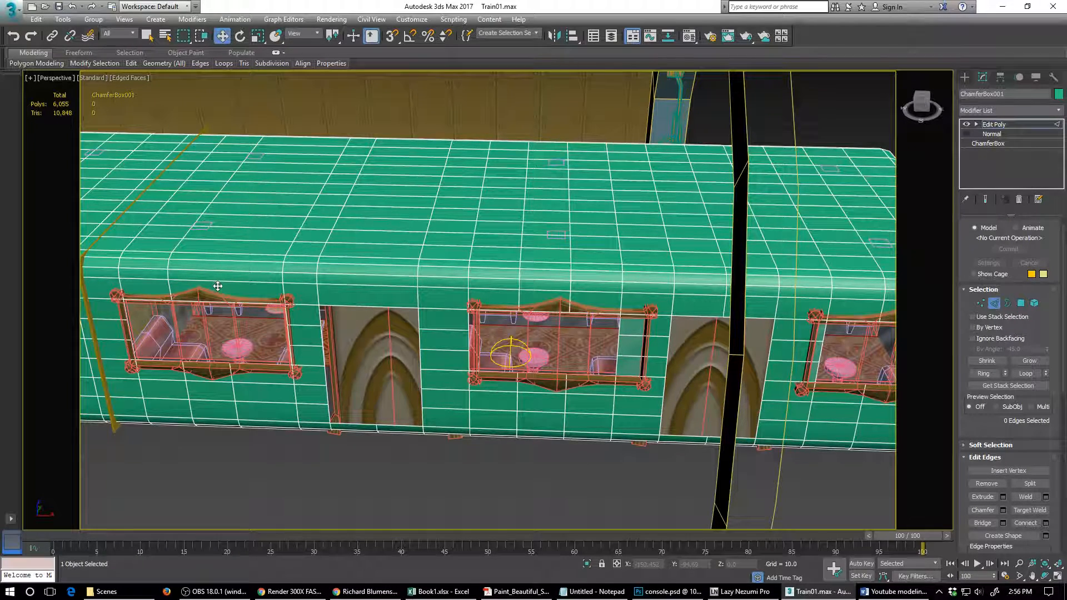
pyautogui.doubleClick(169, 289)
pyautogui.hotkey('ctrl', 'BackSpace')
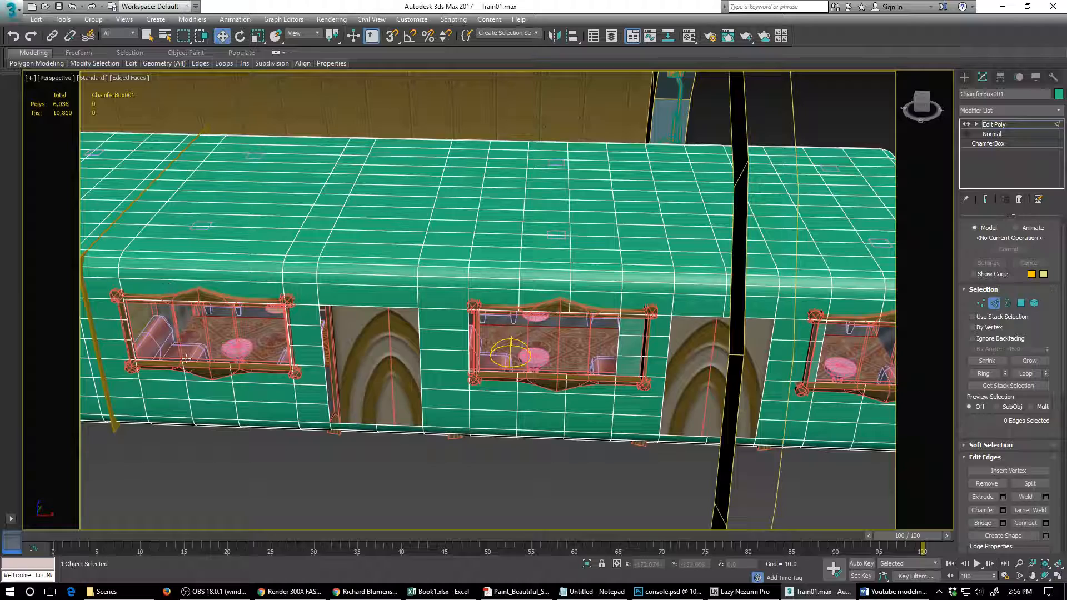
# - Remove the two edge loops, with their vertices, that run down the wall below the end window and under the carriage
pyautogui.doubleClick(187, 391)
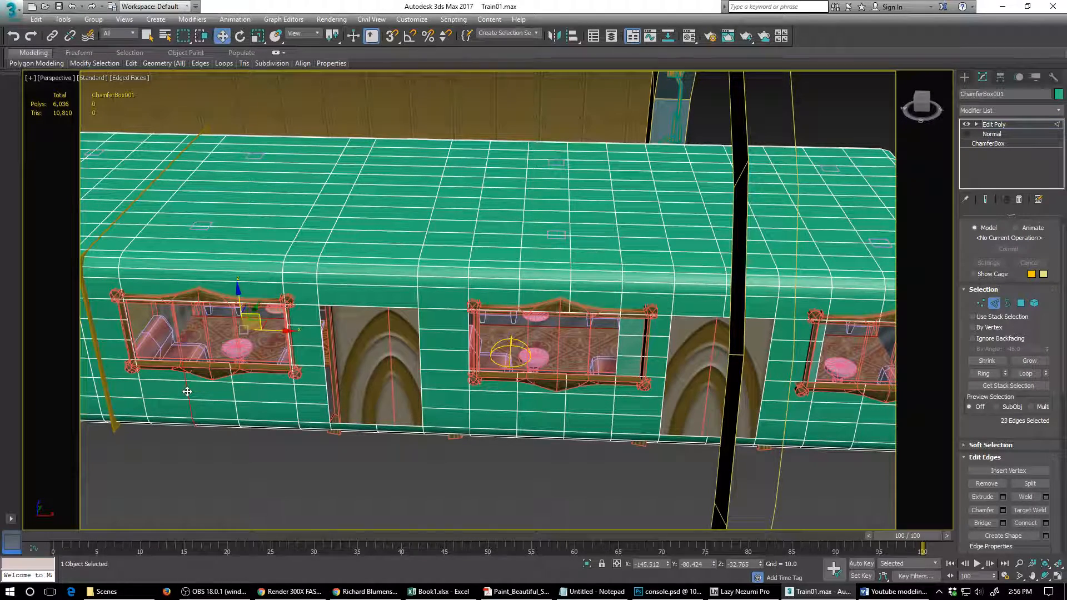
pyautogui.hotkey('ctrl', 'BackSpace')
pyautogui.doubleClick(233, 395)
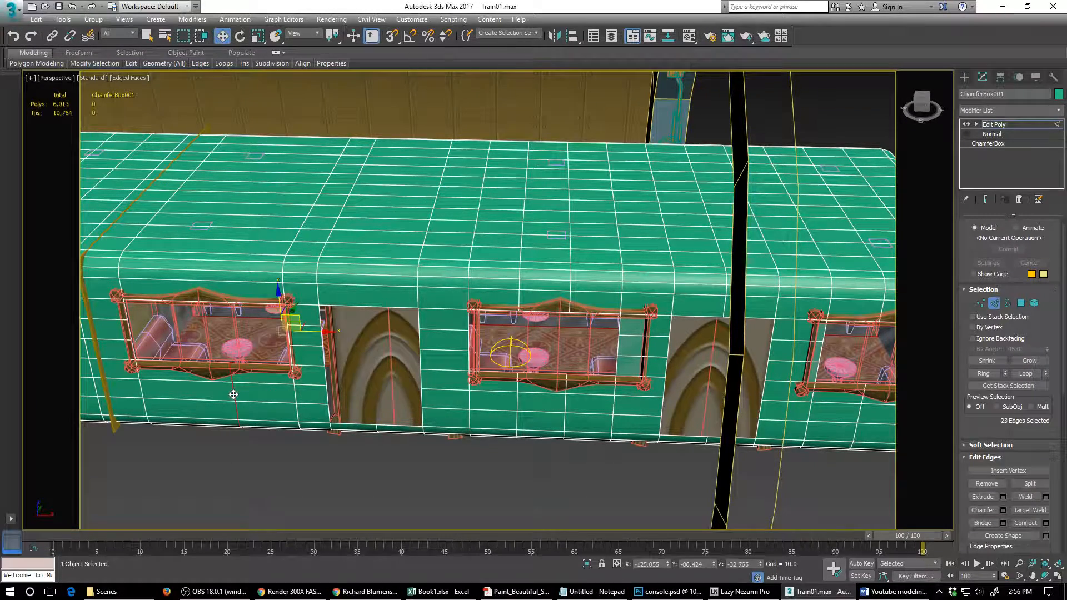
pyautogui.hotkey('ctrl', 'BackSpace')
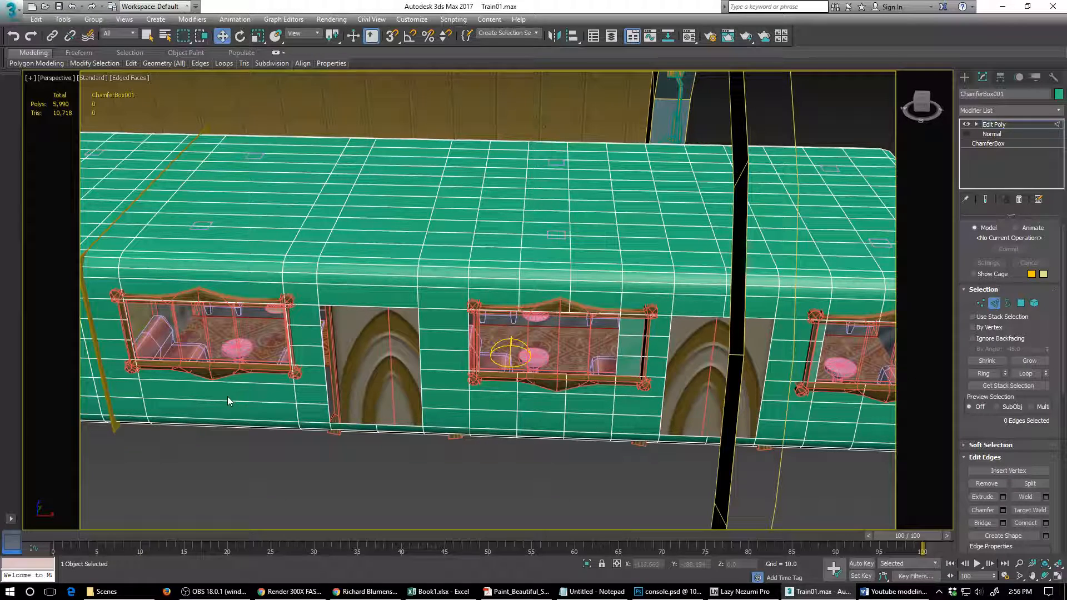
# - Remove the pairs of short horizontal edges from the narrow wall strips between the framed windows and the arched panels
pyautogui.click(306, 348)
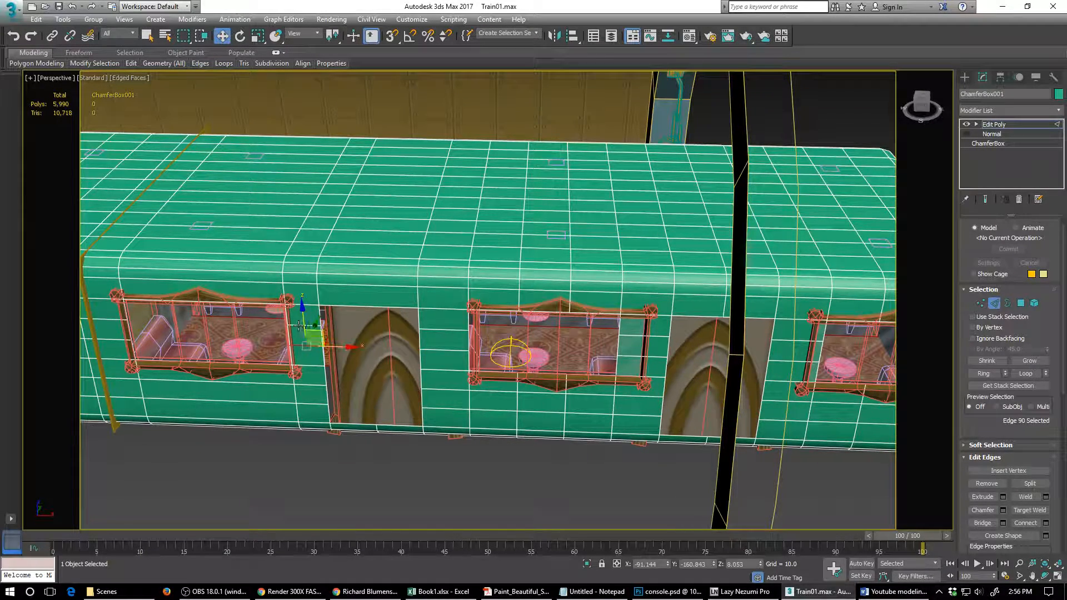
pyautogui.keyDown('ctrl'); pyautogui.click(299, 326); pyautogui.keyUp('ctrl')
pyautogui.press('BackSpace')
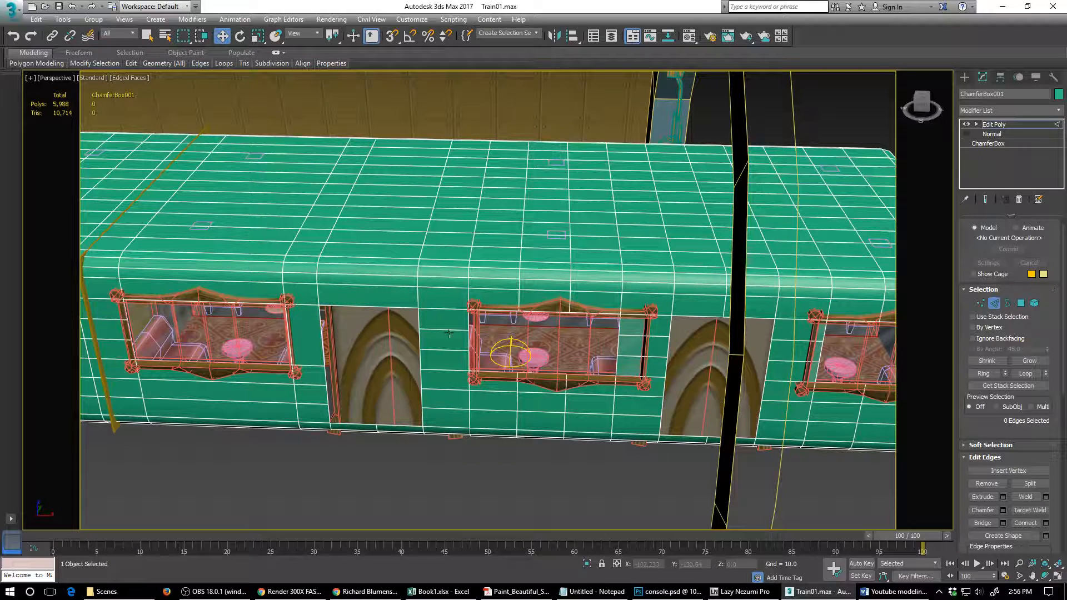
pyautogui.click(448, 349)
pyautogui.keyDown('ctrl'); pyautogui.click(449, 350); pyautogui.keyUp('ctrl')
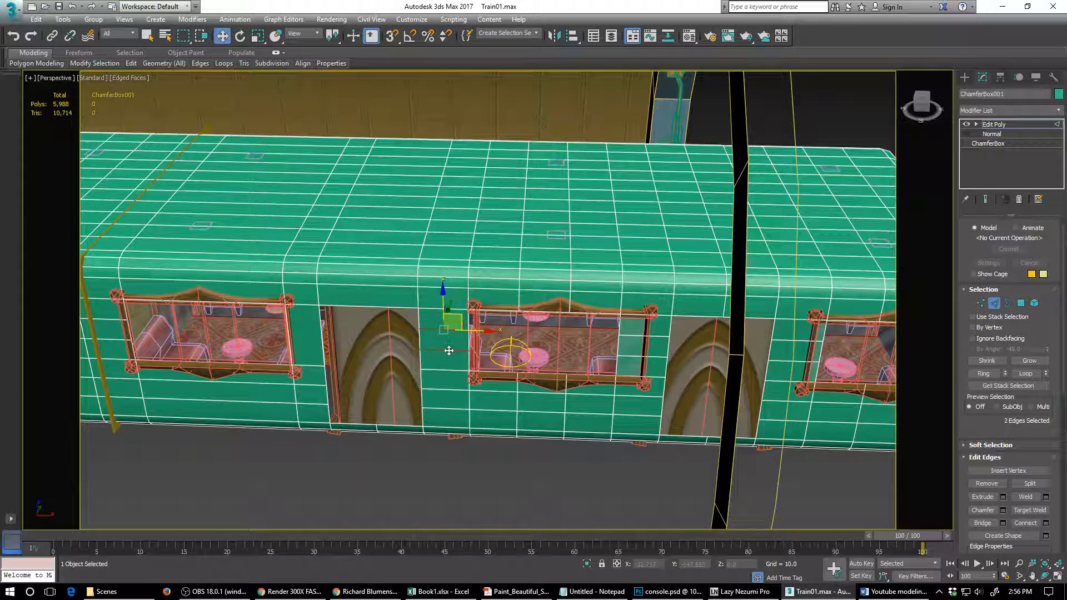
pyautogui.press('BackSpace')
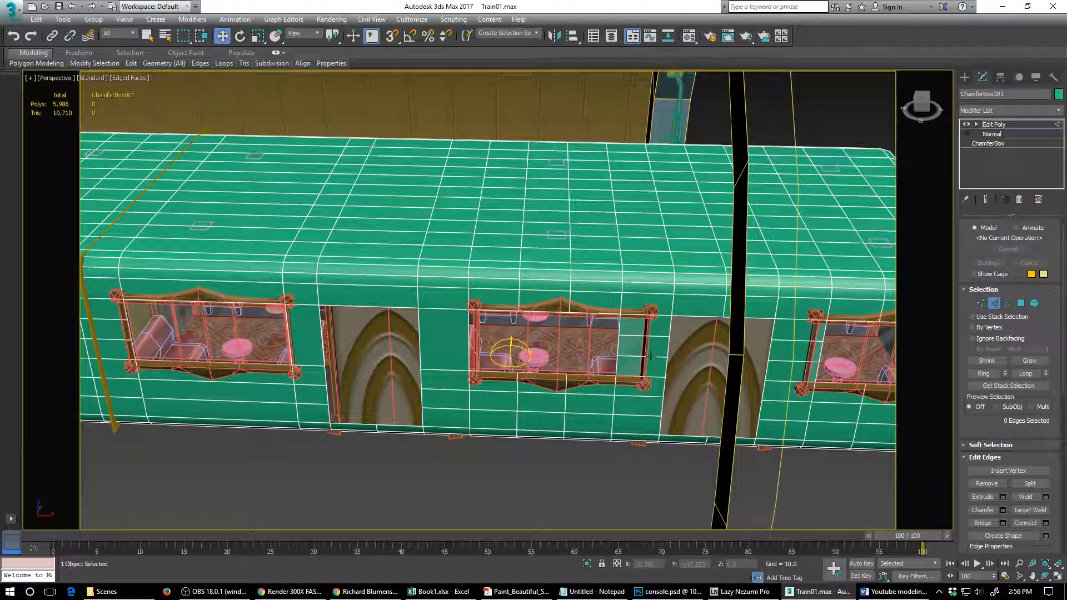
pyautogui.click(649, 335)
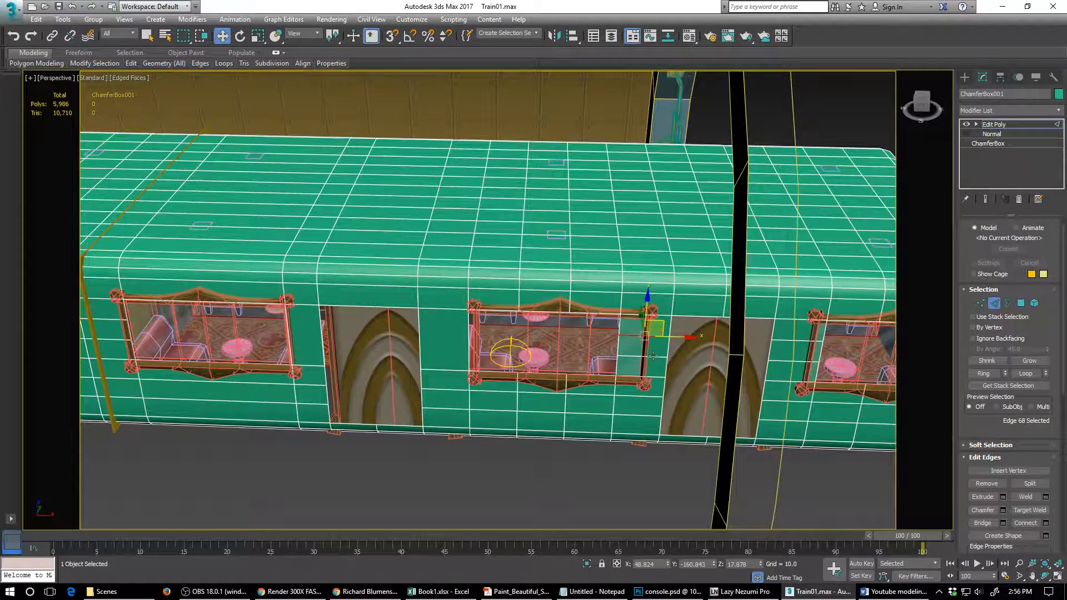
pyautogui.press('BackSpace')
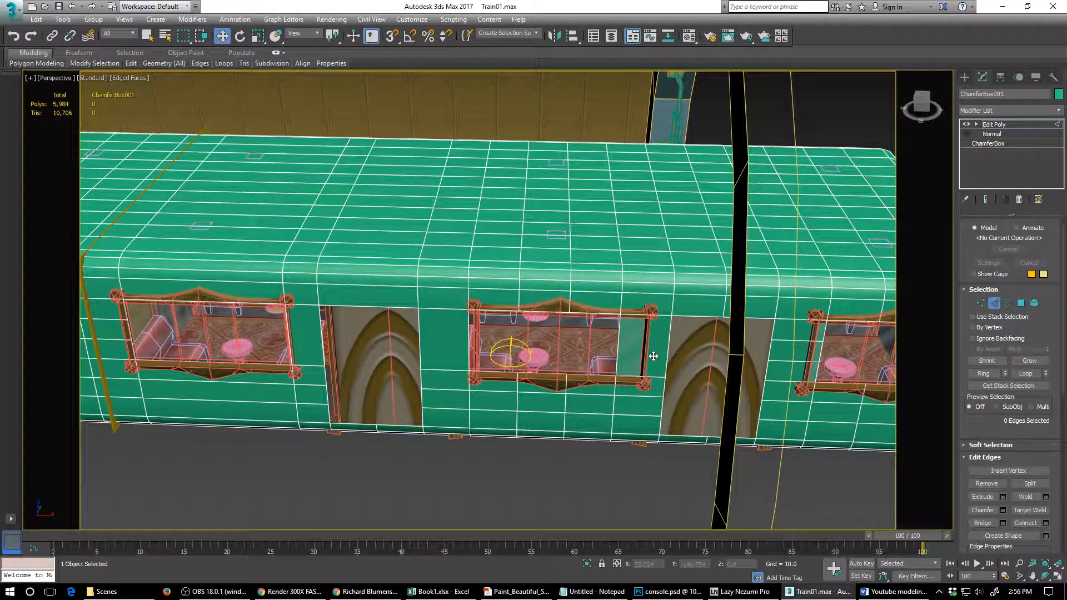
pyautogui.click(786, 341)
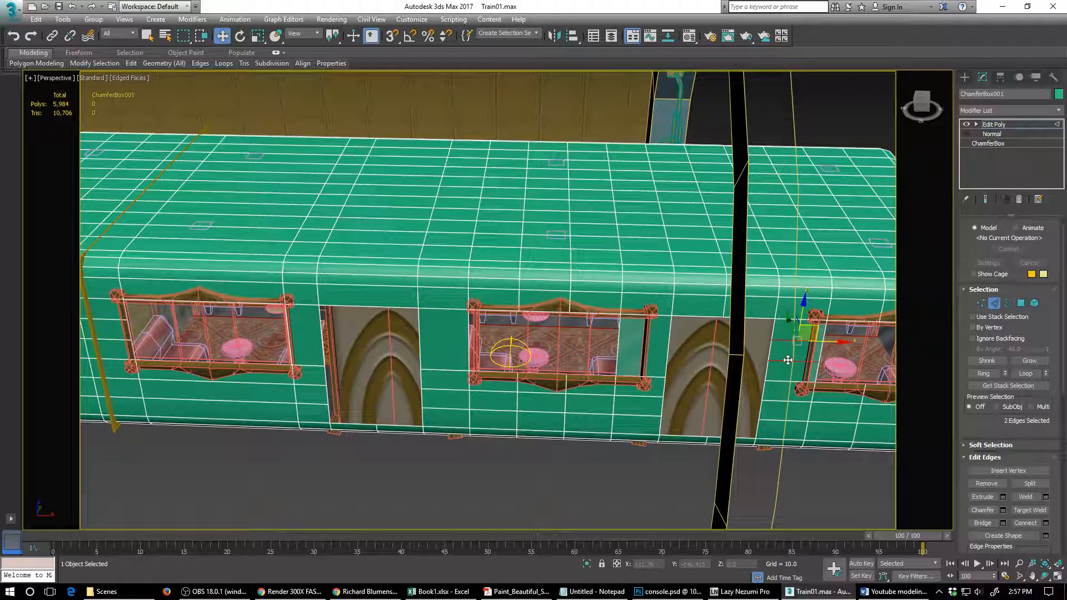
pyautogui.press('BackSpace')
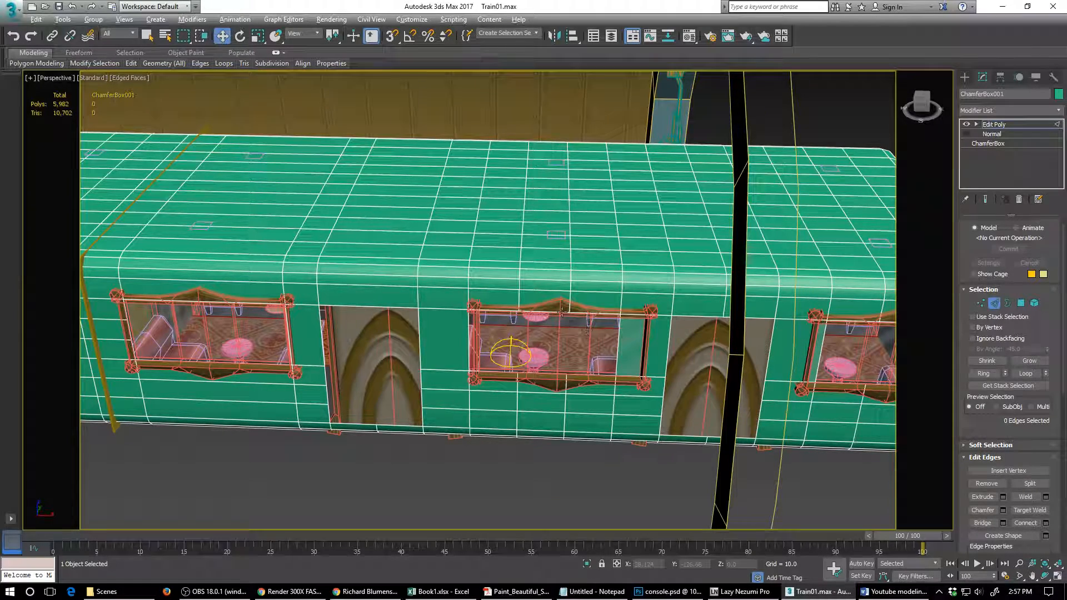
# - Remove the two edge loops that cross the roof directly above the framed middle window
pyautogui.doubleClick(520, 254)
pyautogui.press('BackSpace')
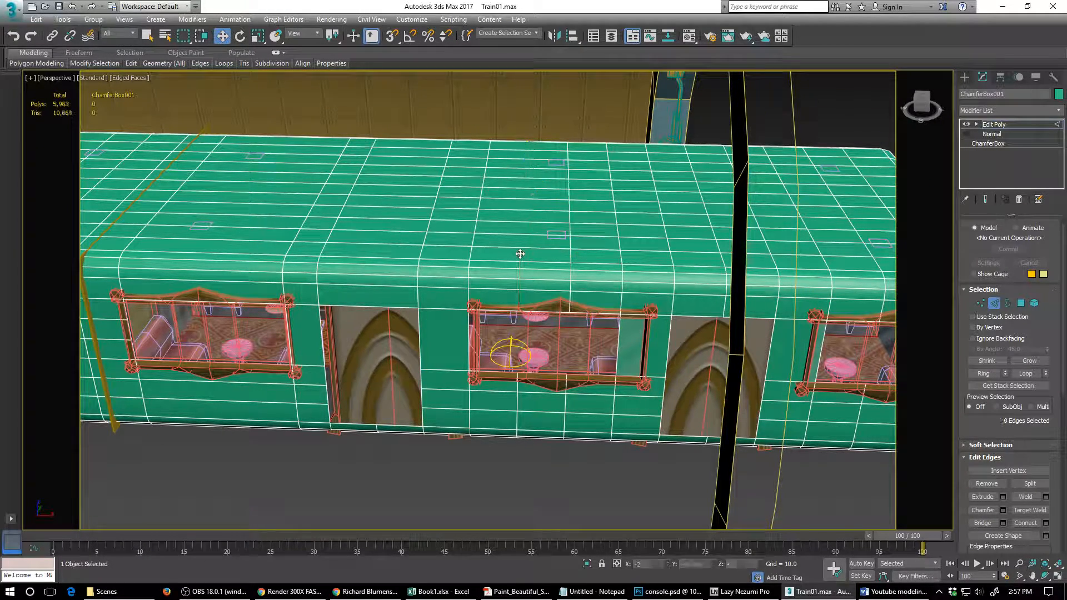
pyautogui.doubleClick(569, 257)
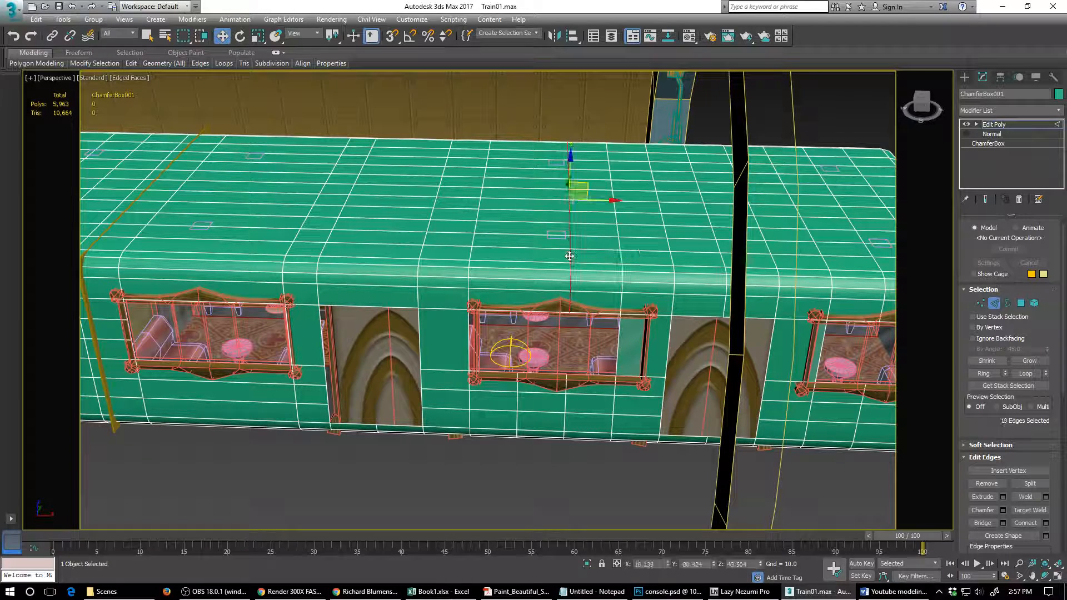
pyautogui.press('BackSpace')
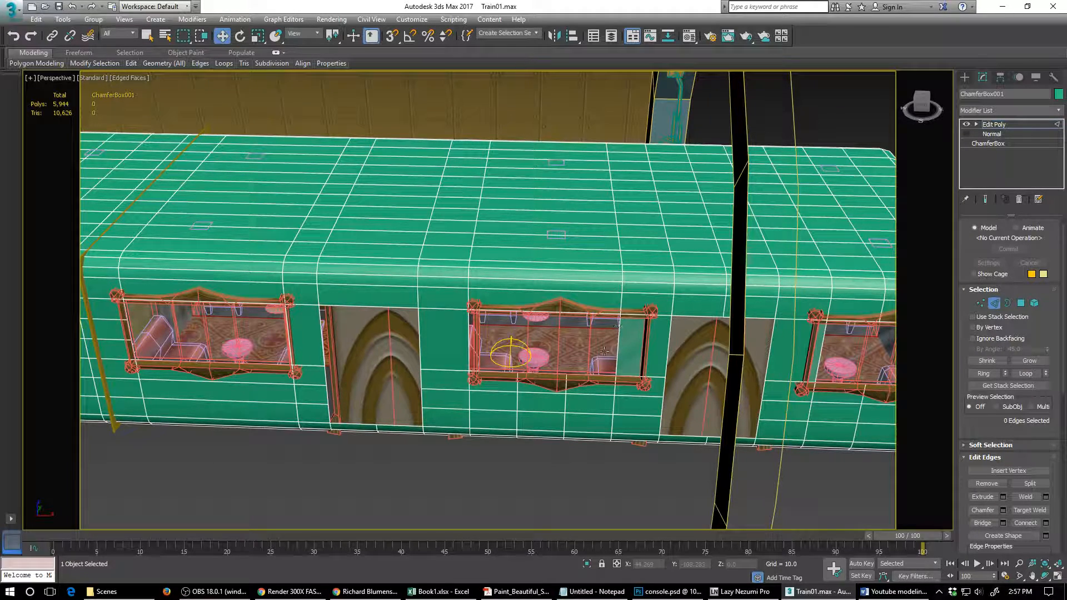
# - Remove the two edge loops running down the wall below the middle window and under the carriage
pyautogui.click(567, 404)
pyautogui.doubleClick(567, 404)
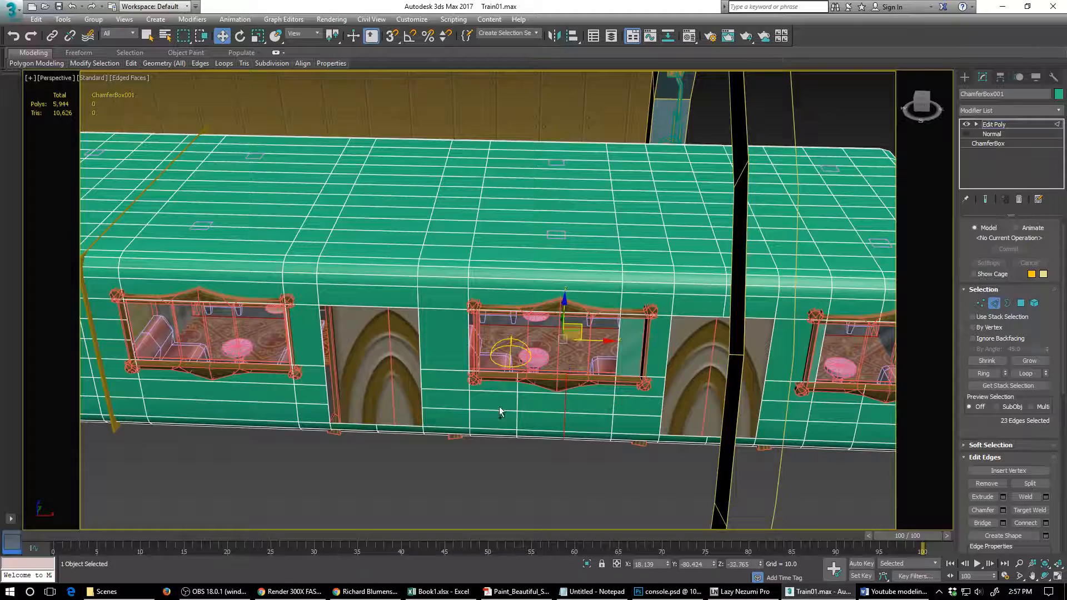
pyautogui.keyDown('ctrl'); pyautogui.doubleClick(519, 403); pyautogui.keyUp('ctrl')
pyautogui.press('BackSpace')
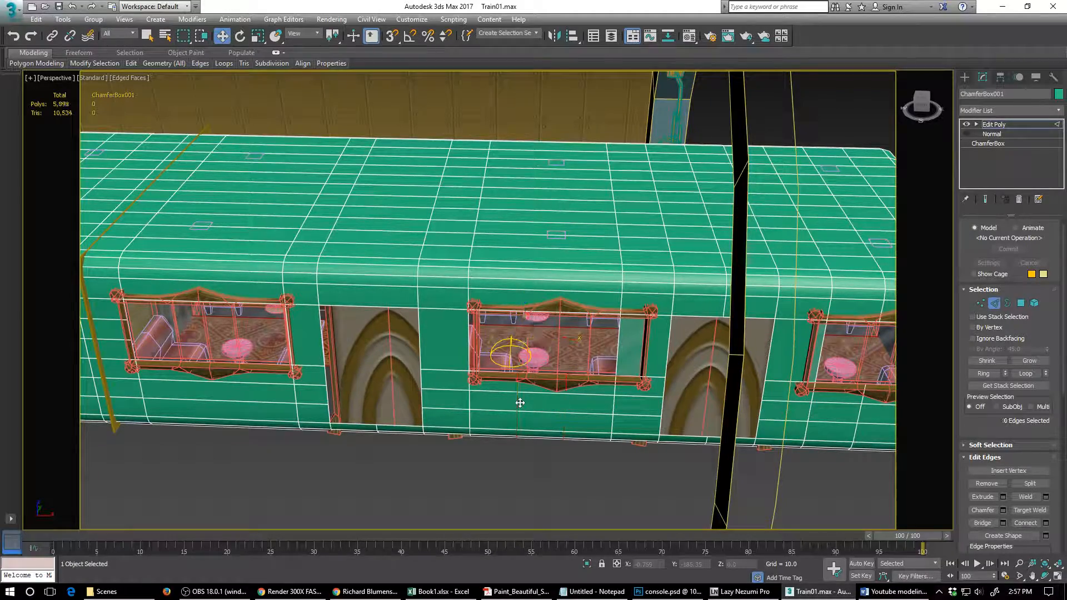
# - Move the vertical edge loop beside the opposite wall's arched panel along X so it lines up with the panel's edge
pyautogui.keyDown('alt'); pyautogui.moveTo(520, 402); pyautogui.dragTo(688, 361, button='middle'); pyautogui.keyUp('alt')
pyautogui.scroll(-2, 688, 361)
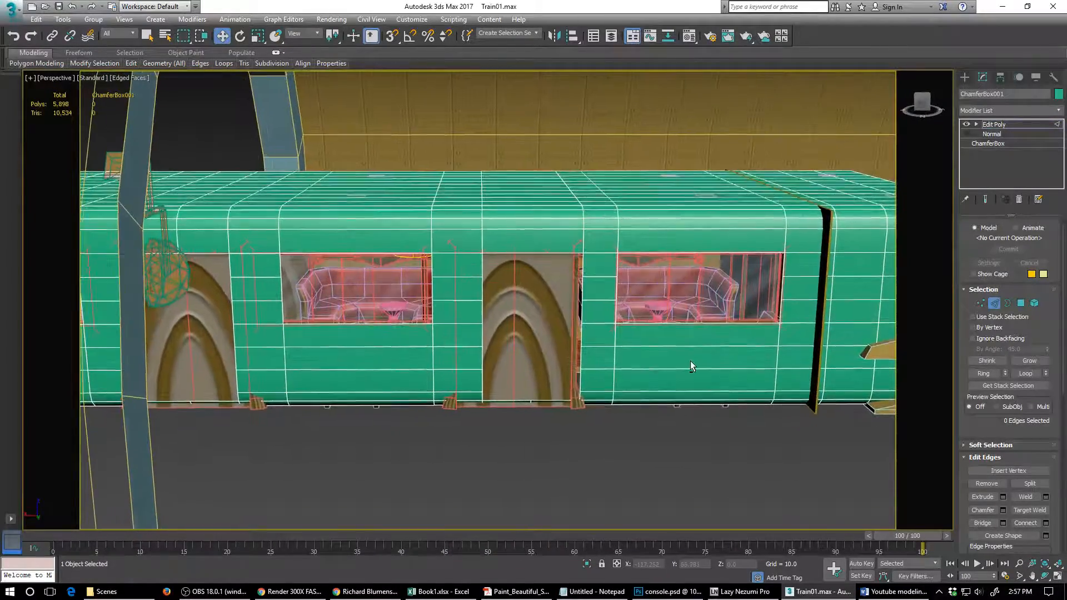
pyautogui.scroll(5, 688, 358)
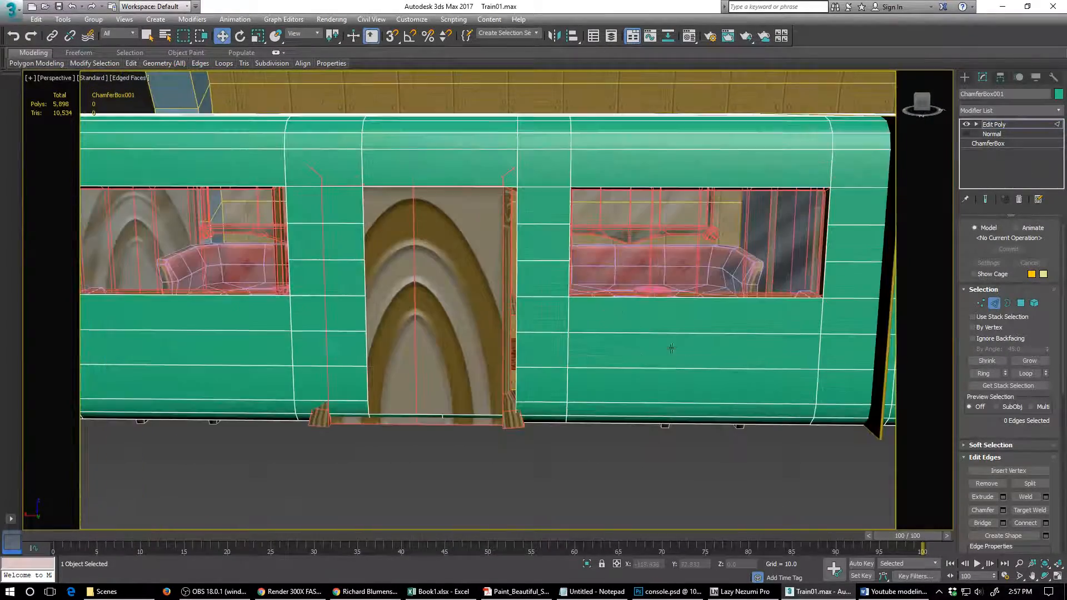
pyautogui.doubleClick(518, 166)
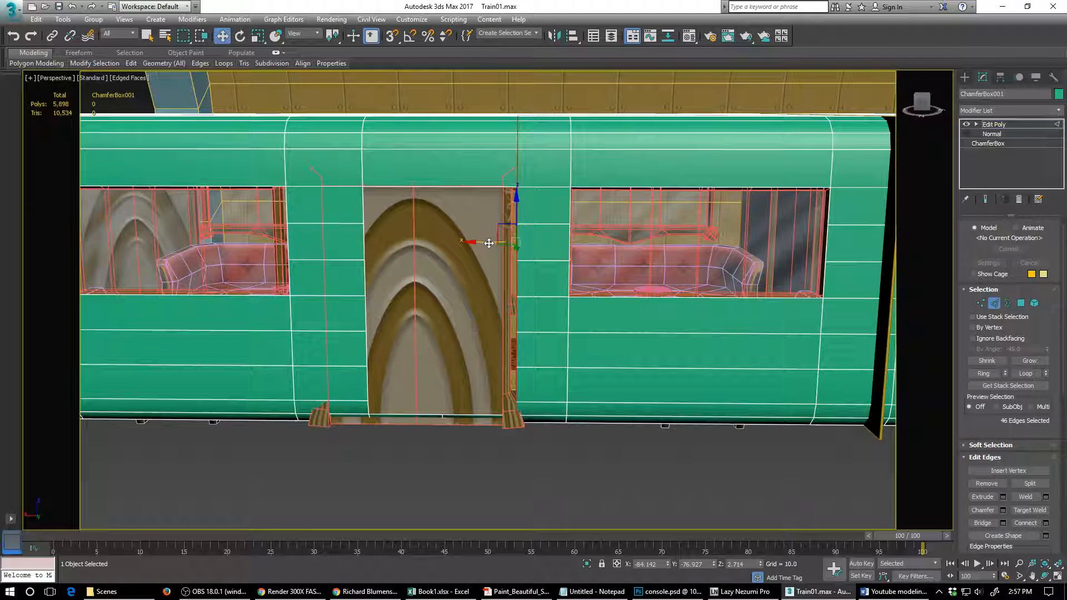
pyautogui.moveTo(490, 241); pyautogui.dragTo(479, 243)
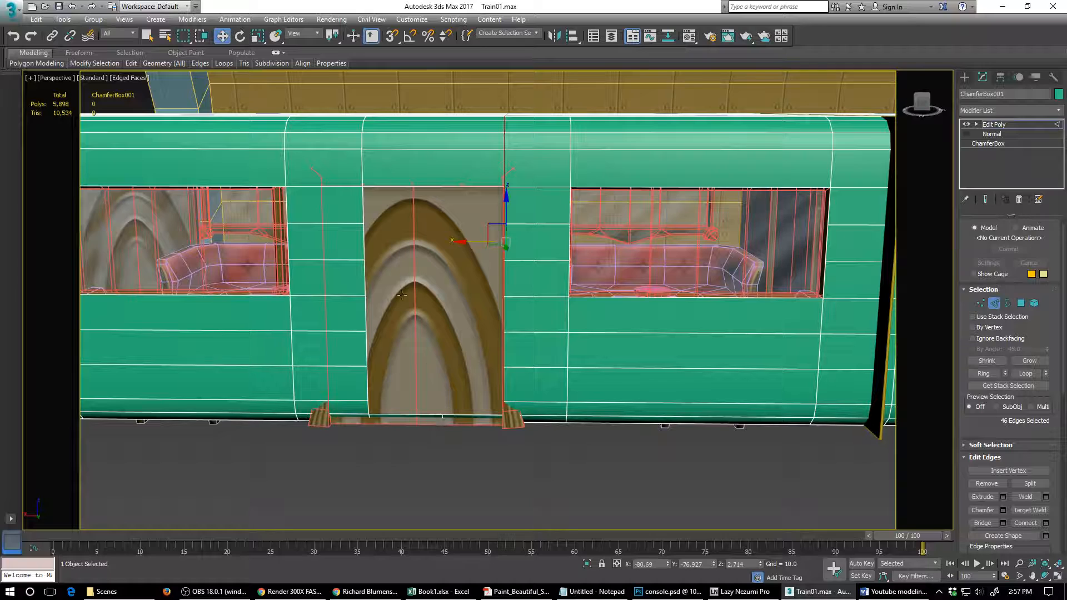
# - Move two vertical edge loops along X, aligning one with the arched panel's outer edge and the other with the neighbouring middle window's edge
pyautogui.click(365, 266)
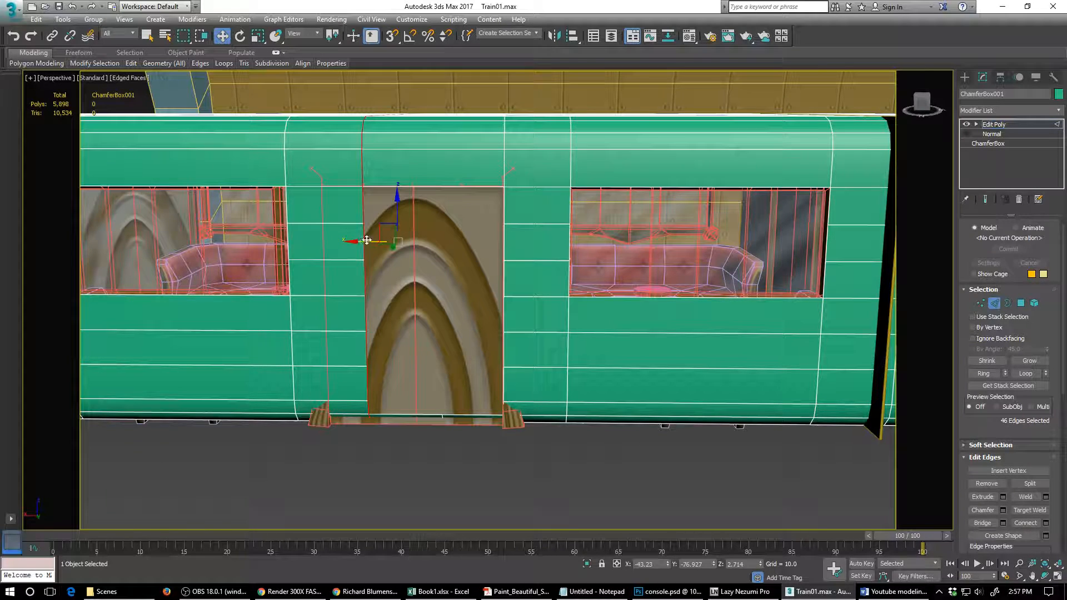
pyautogui.moveTo(367, 240); pyautogui.dragTo(331, 244)
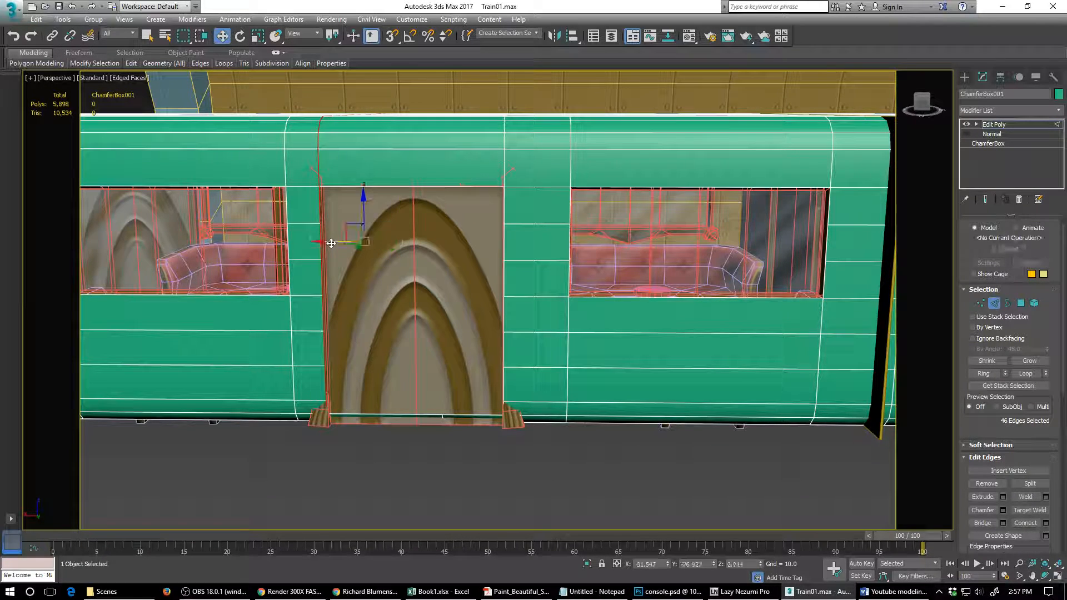
pyautogui.keyDown('alt'); pyautogui.moveTo(411, 293); pyautogui.dragTo(599, 300, button='middle'); pyautogui.keyUp('alt')
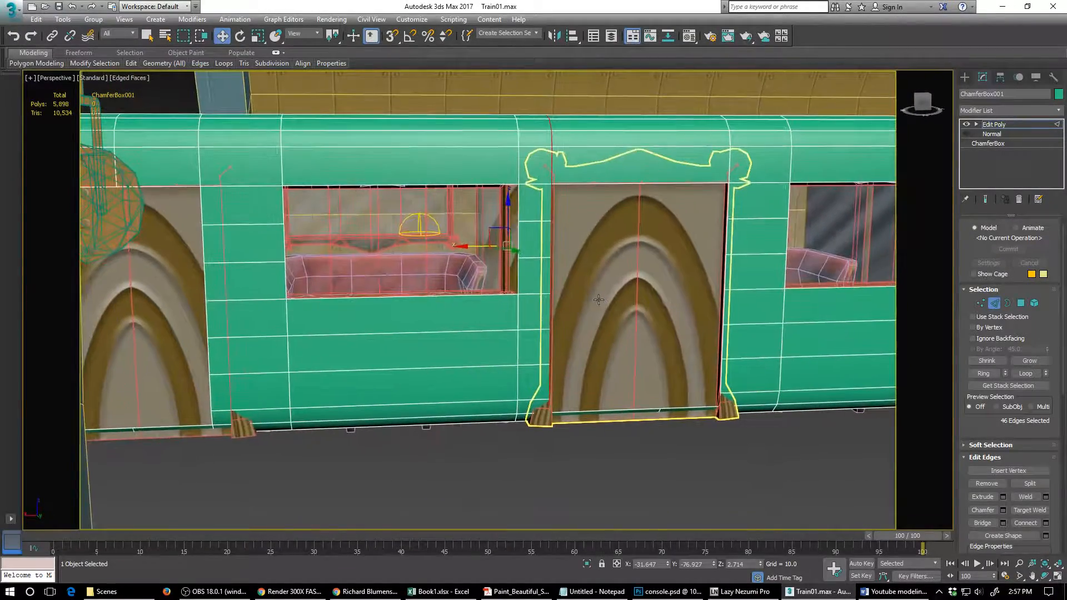
pyautogui.doubleClick(518, 315)
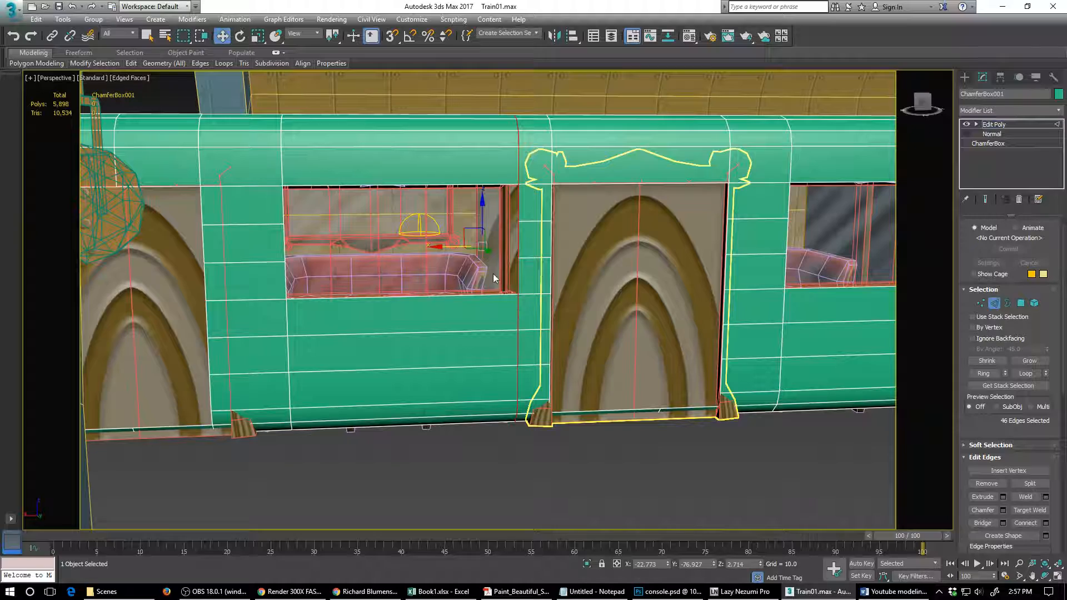
pyautogui.moveTo(440, 245); pyautogui.dragTo(430, 246)
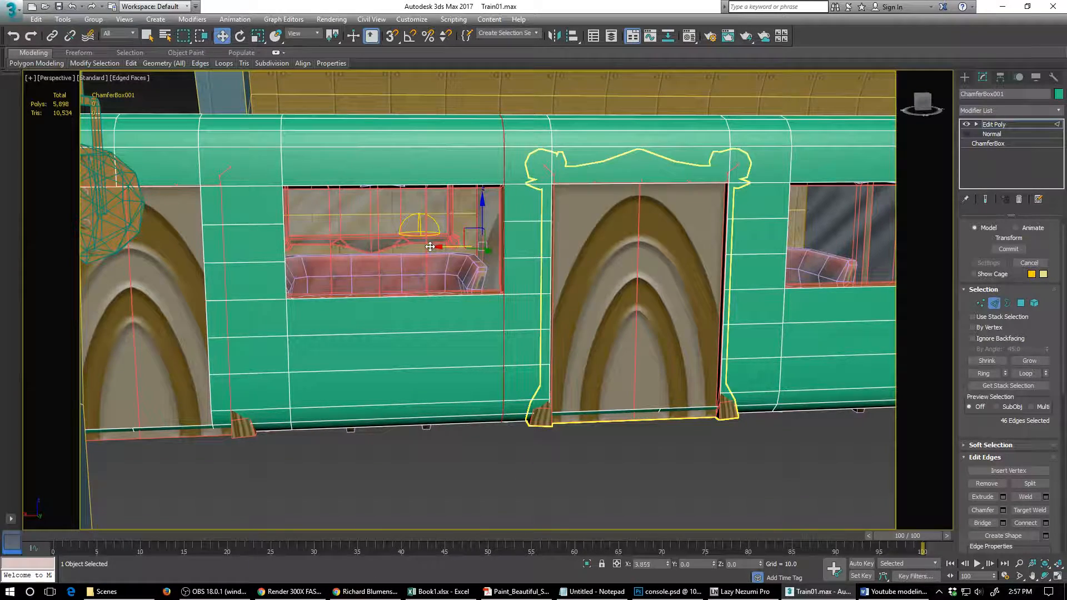
# - Remove the pairs of short horizontal edges from the wall strips between the windows and arched panels on this side of the carriage
pyautogui.moveTo(412, 294); pyautogui.dragTo(550, 293, button='middle')
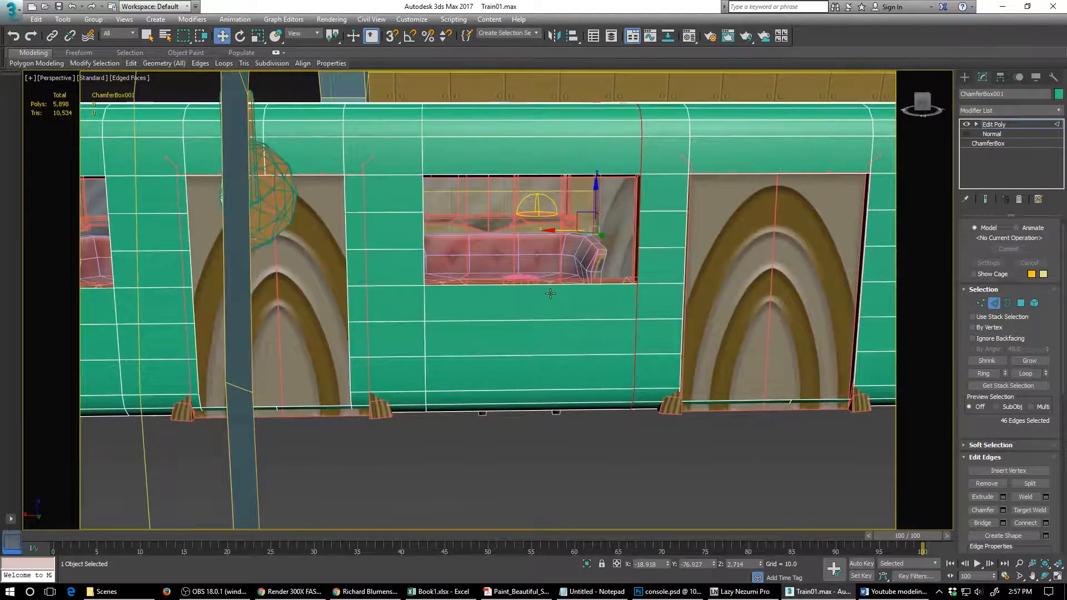
pyautogui.scroll(-3, 551, 294)
pyautogui.moveTo(431, 292)
pyautogui.keyDown('alt'); pyautogui.mouseDown(button='middle')
pyautogui.moveTo(437, 307)
pyautogui.moveTo(451, 305)
pyautogui.moveTo(429, 303)
pyautogui.moveTo(438, 302)
pyautogui.mouseUp(button='middle'); pyautogui.keyUp('alt')
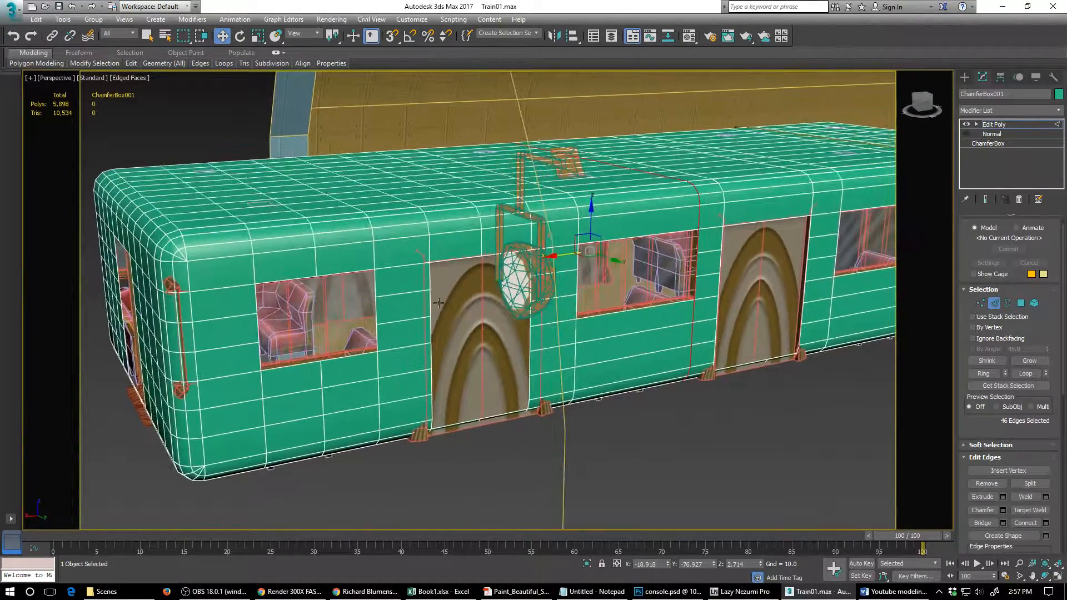
pyautogui.click(396, 294)
pyautogui.keyDown('ctrl'); pyautogui.click(397, 321); pyautogui.keyUp('ctrl')
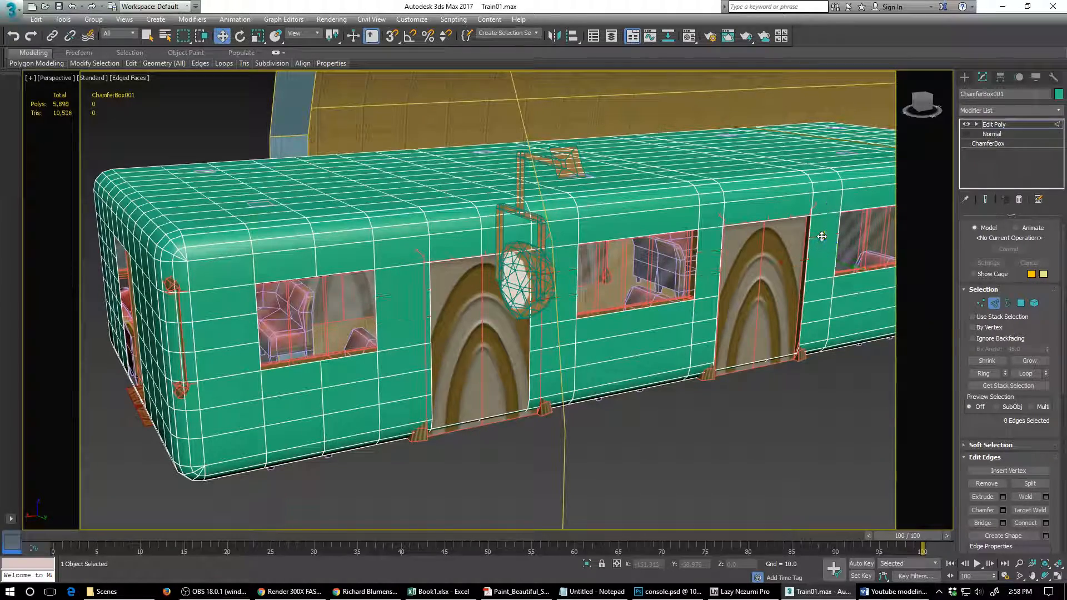
pyautogui.scroll(-5, 458, 263)
pyautogui.keyDown('alt'); pyautogui.moveTo(455, 276); pyautogui.dragTo(482, 282, button='middle'); pyautogui.keyUp('alt')
pyautogui.scroll(3, 479, 283)
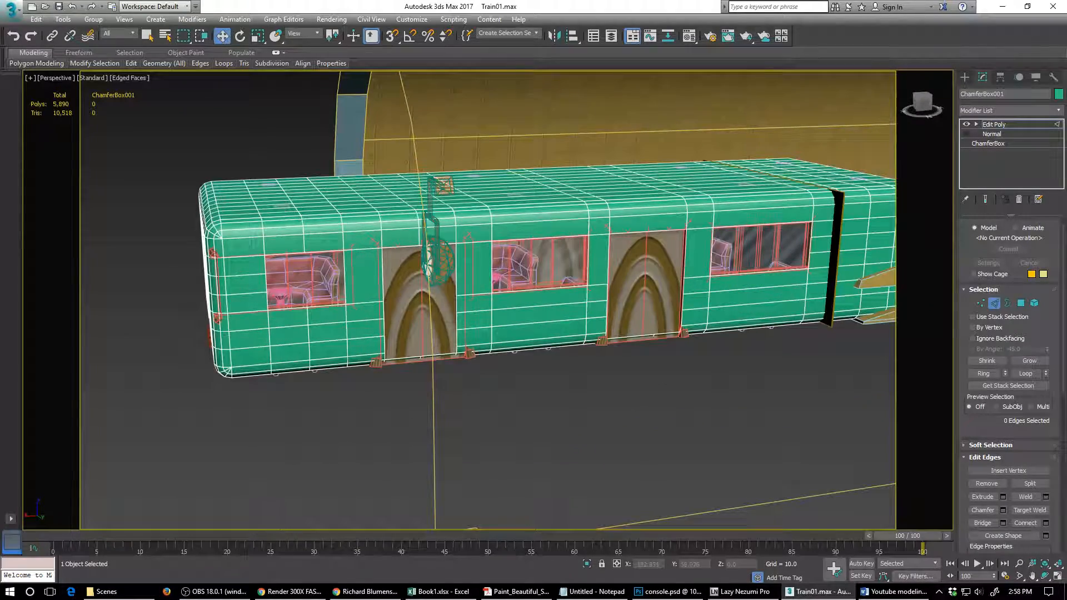